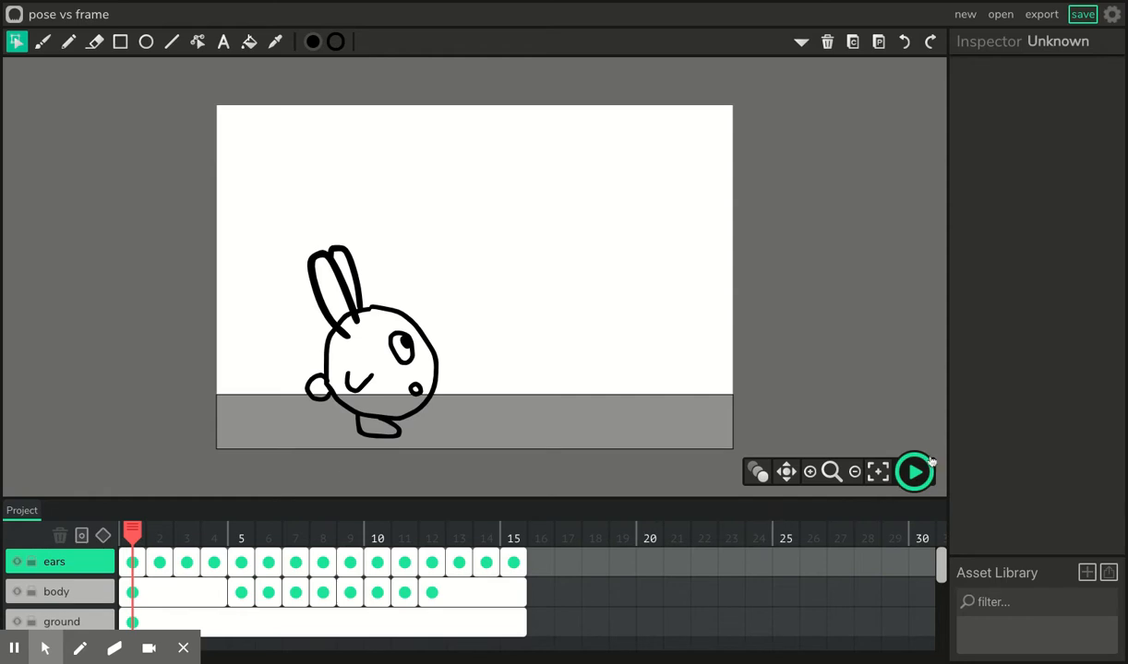
- Play the bunny hop animation, stop it, and return the playhead to frame 1
click(914, 472)
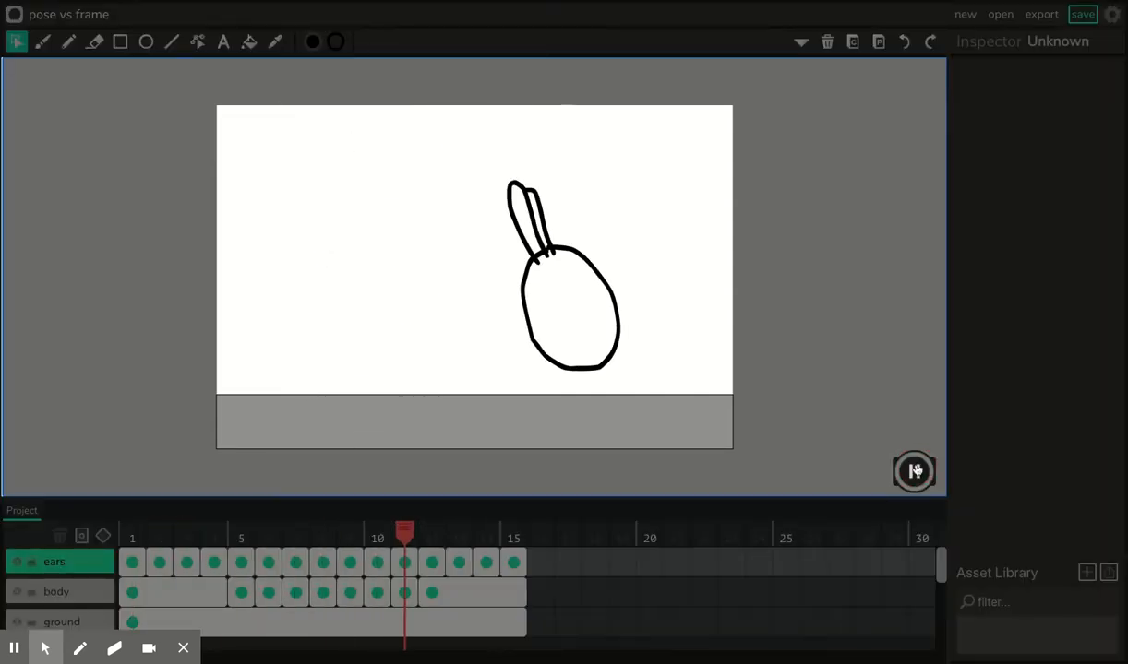
click(913, 472)
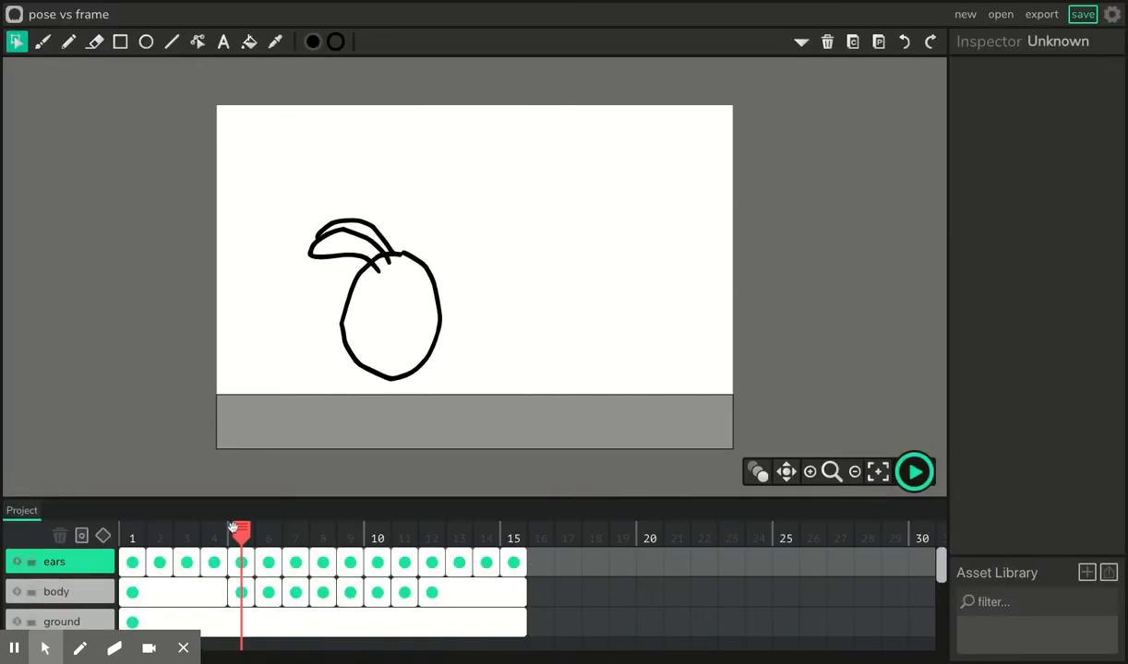
drag(242, 529, 132, 530)
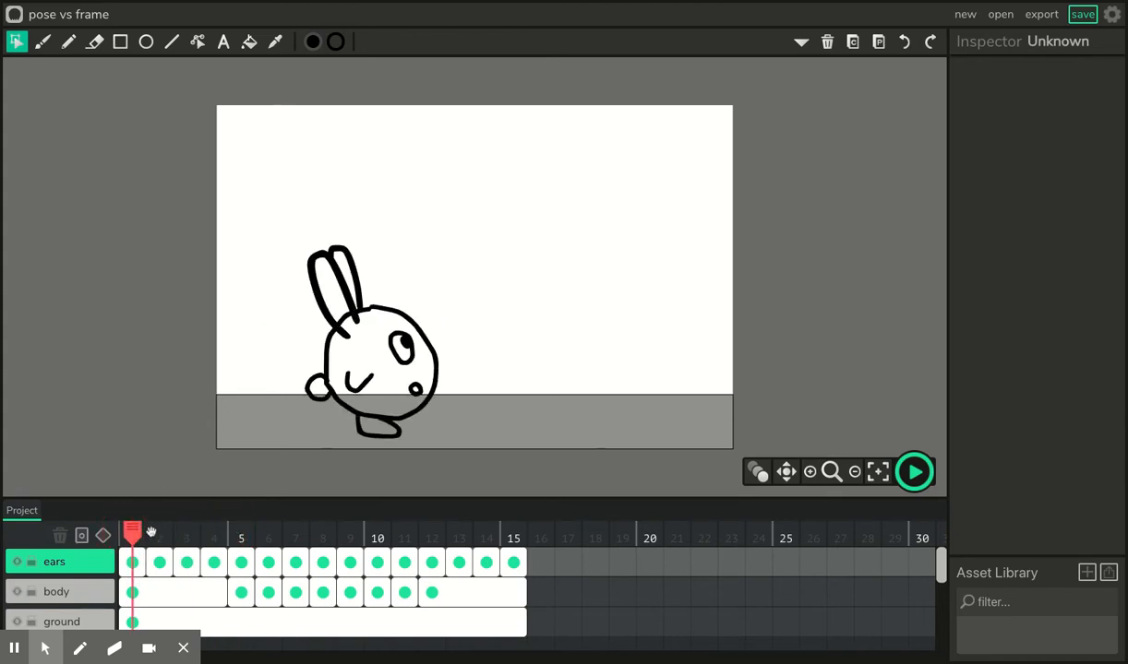
- Enlarge the timeline area and switch the gap fill mode to filling gaps with blank frames
drag(222, 498, 224, 467)
click(185, 648)
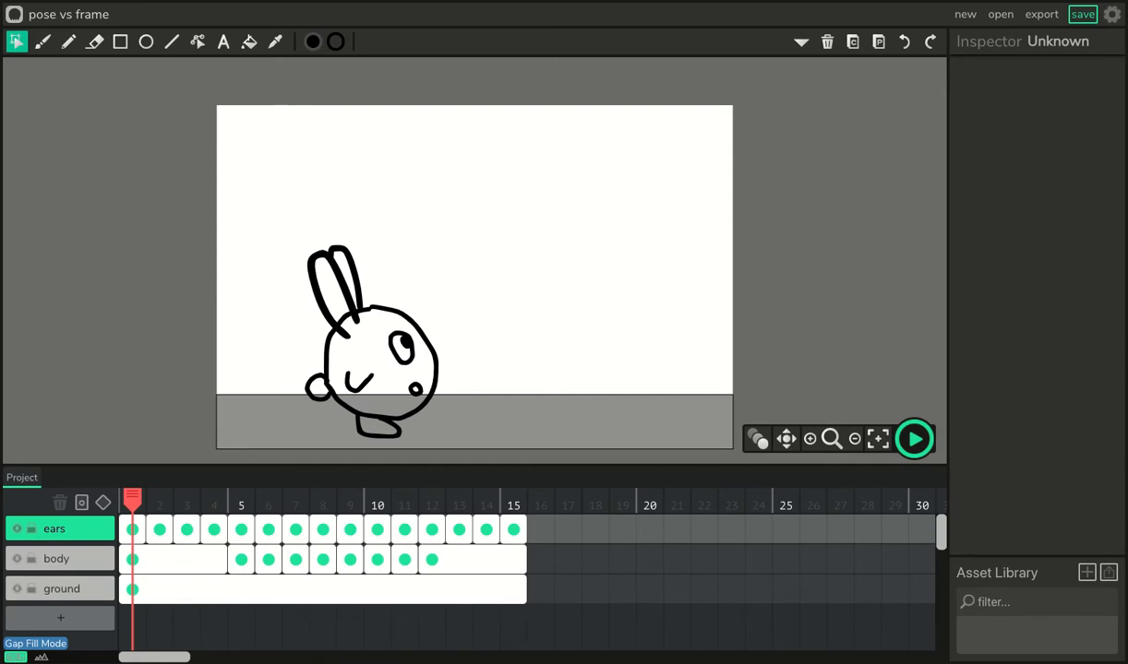
click(16, 657)
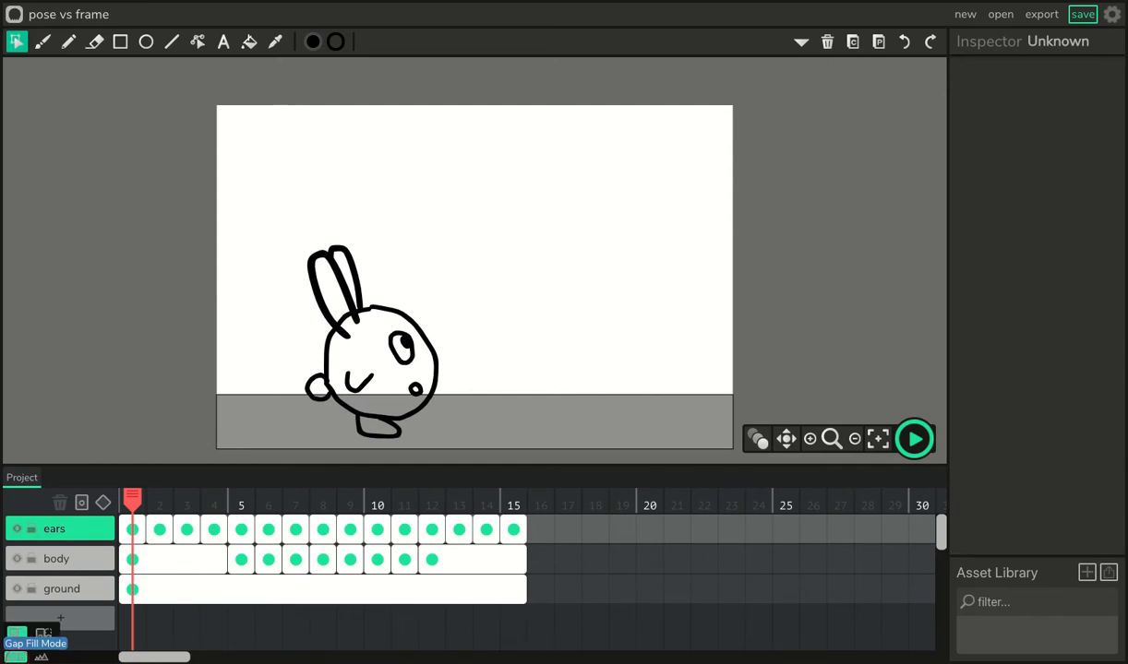
click(41, 637)
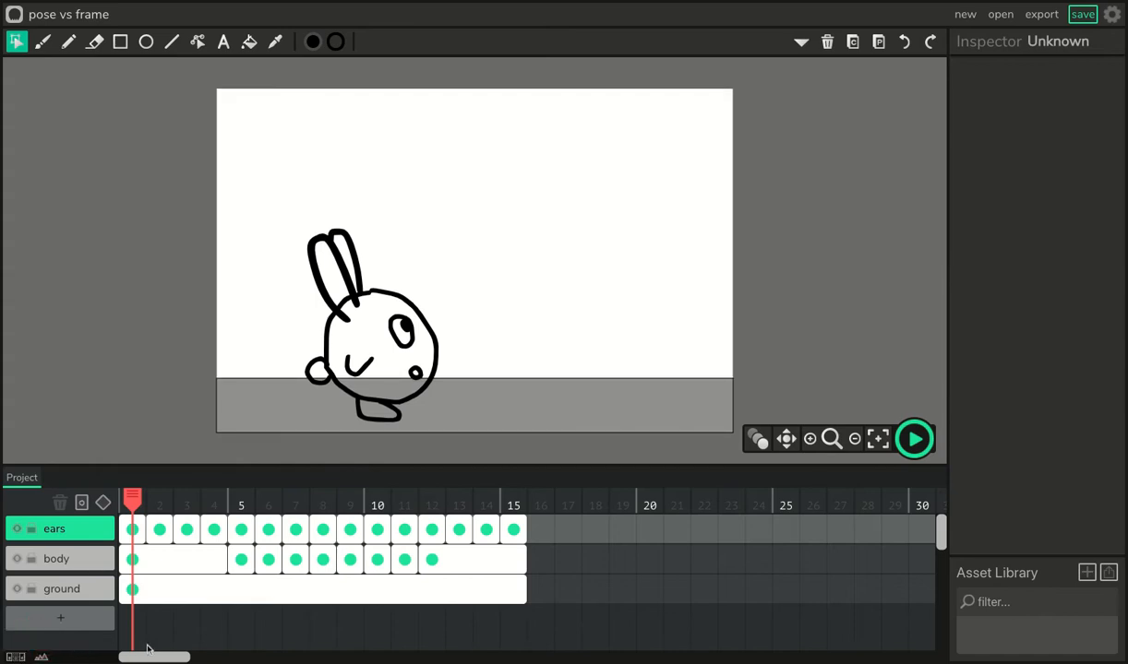
click(130, 557)
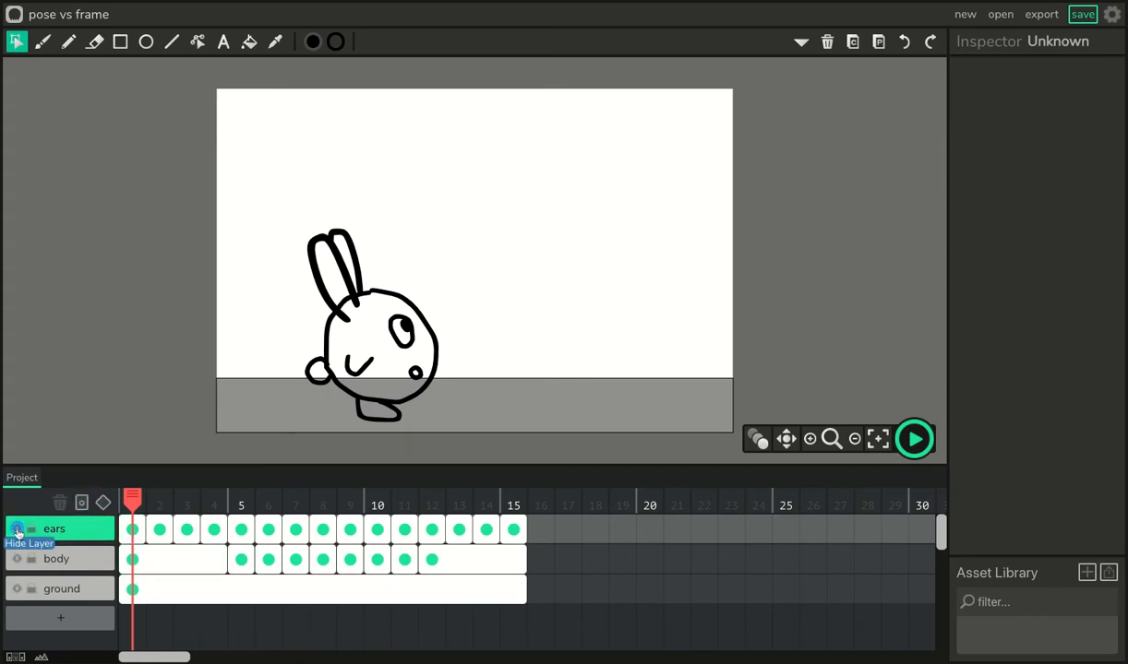
- Hide the ears layer and make the body layer active with the playhead at frame 1
click(18, 533)
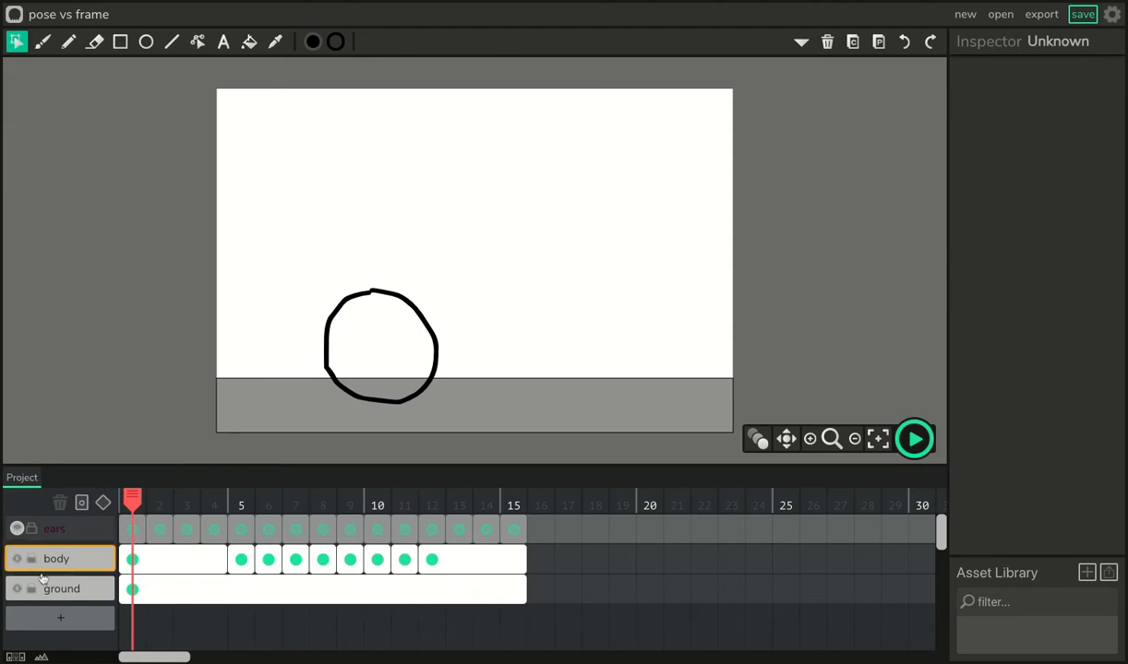
click(85, 552)
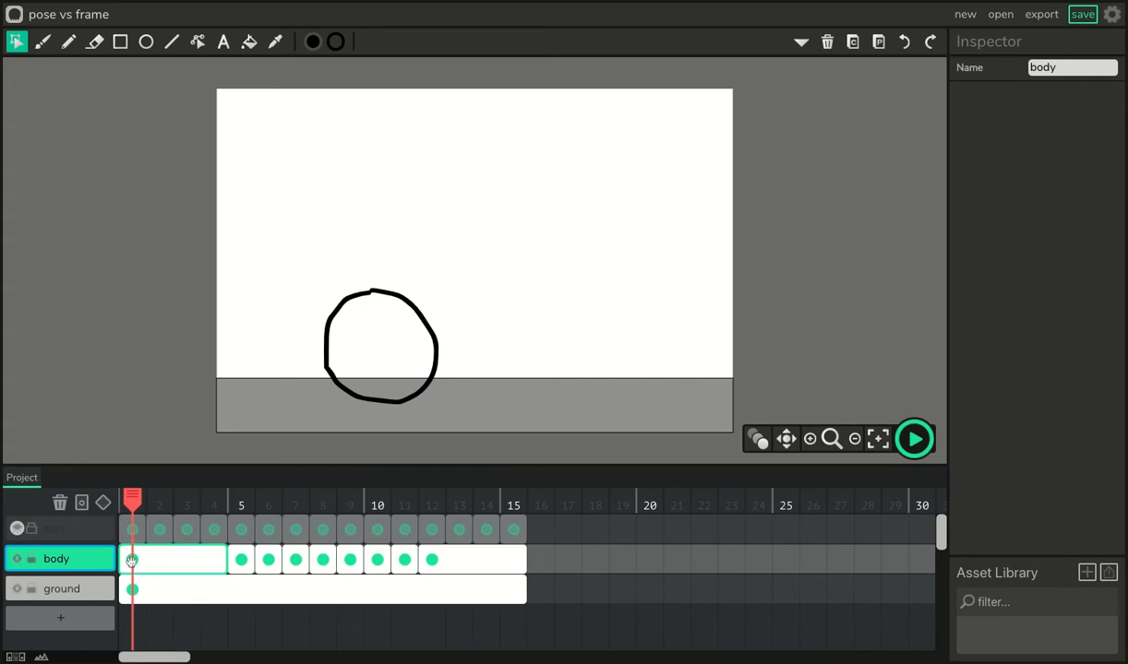
mouse_move(130, 498)
mouse_down()
mouse_move(205, 498)
mouse_move(132, 498)
mouse_up()
- Trim the start of the first body frame so it covers only frame 4, and check the emptied frames before it
drag(121, 567, 202, 559)
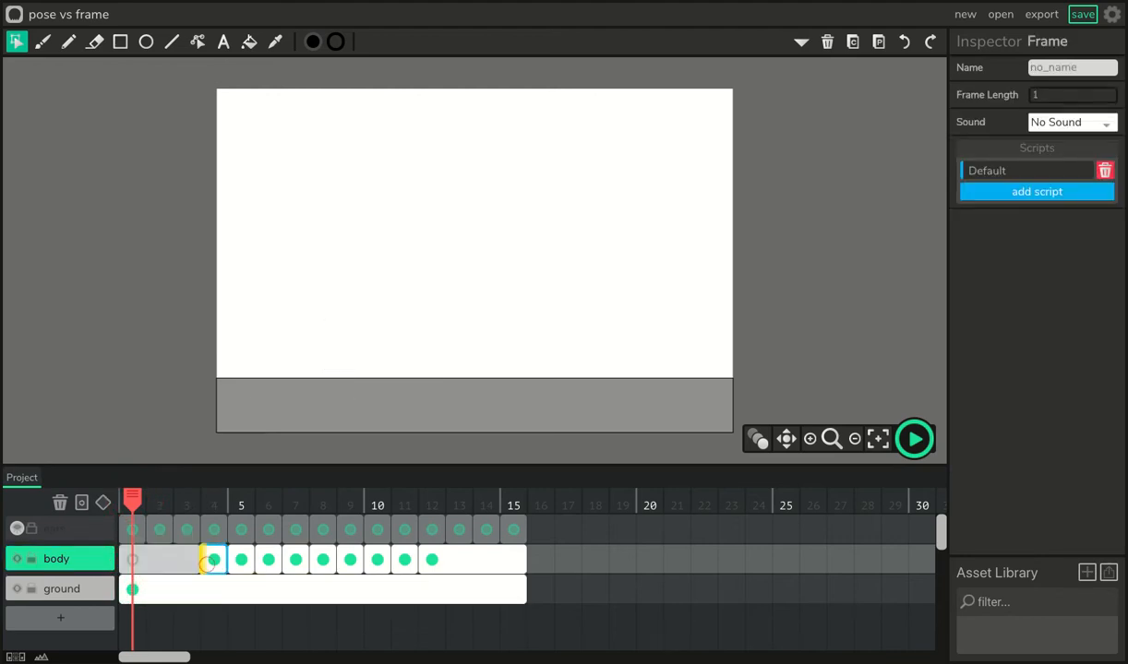
click(213, 560)
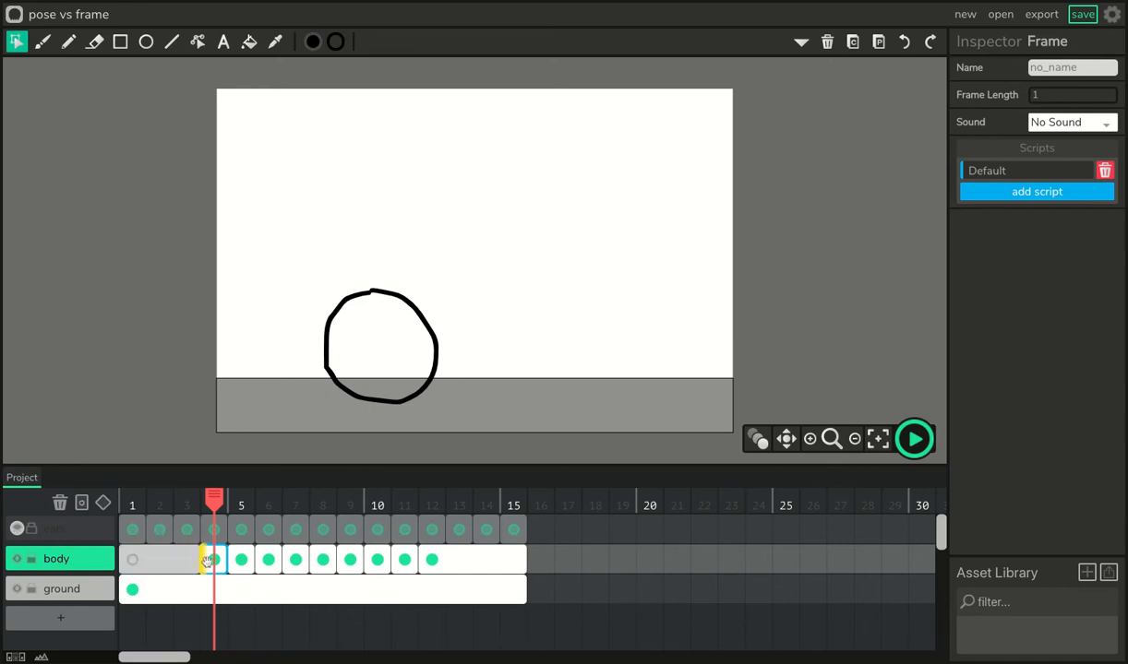
drag(212, 497, 170, 499)
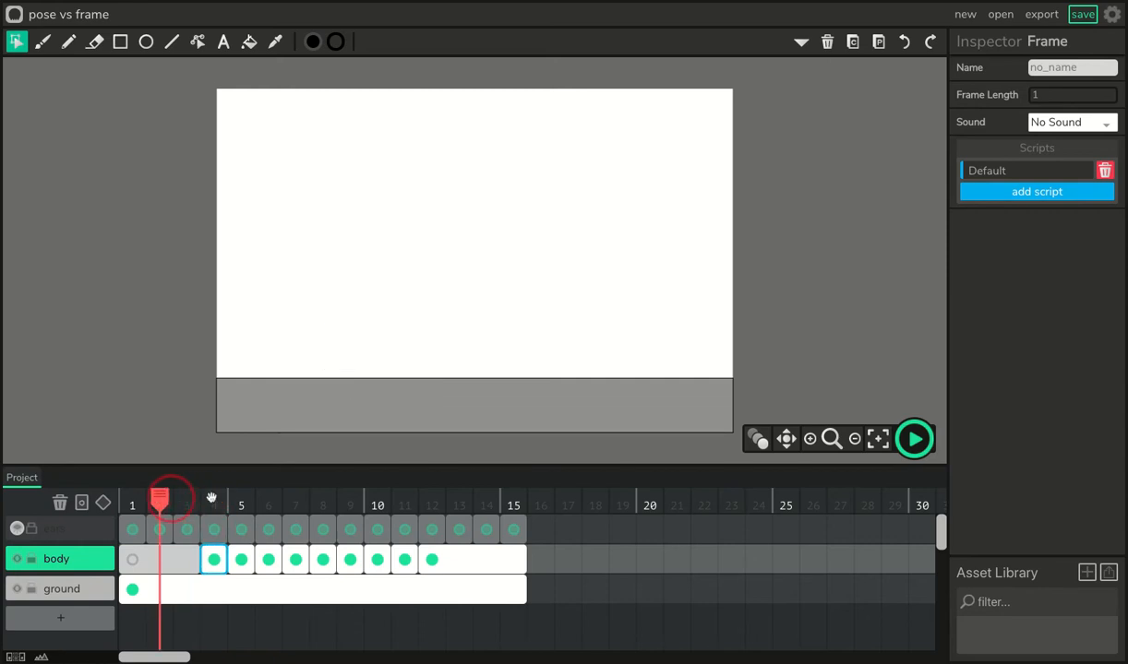
click(212, 498)
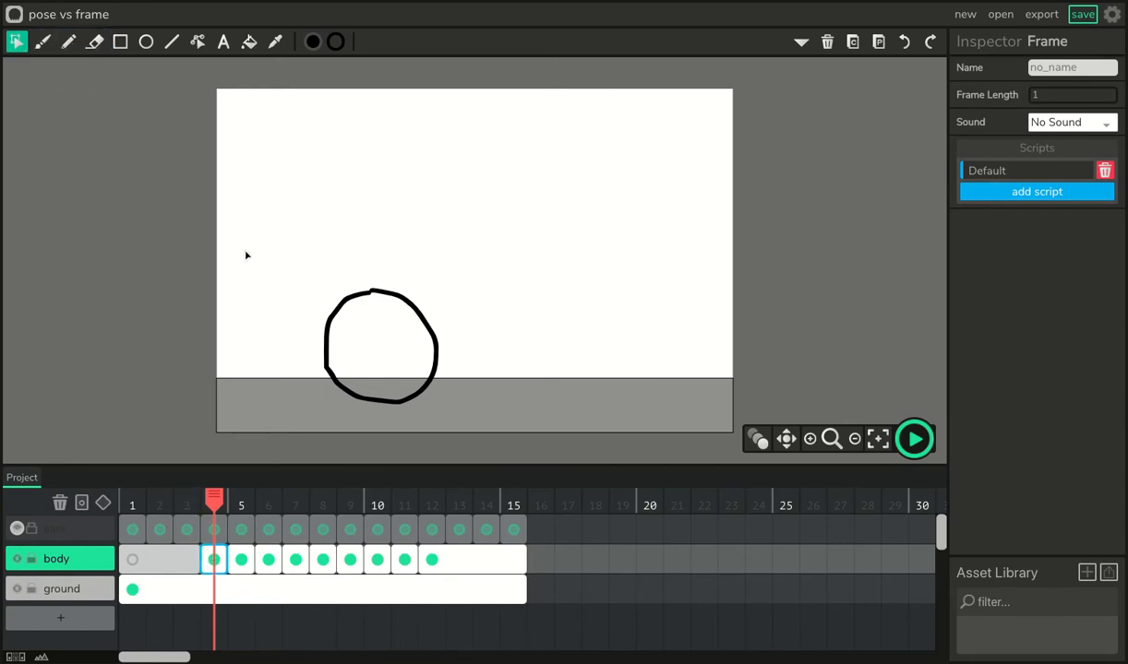
- Copy the body circle from frame 4 and paste it into the blank frame at frame 1
click(359, 308)
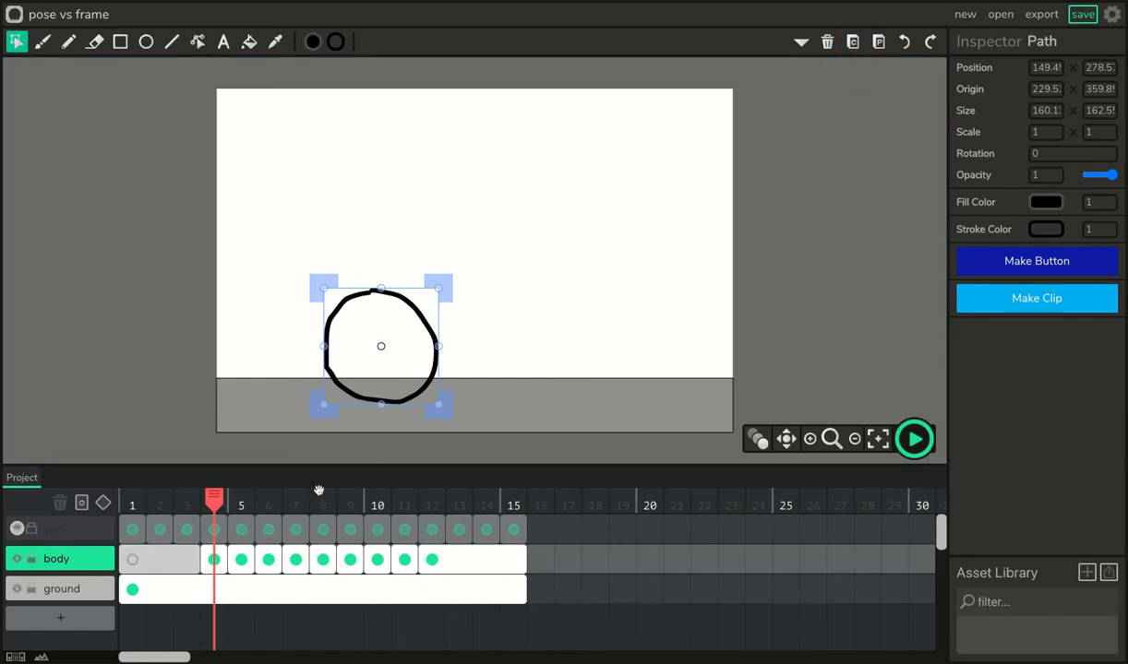
click(187, 500)
click(132, 500)
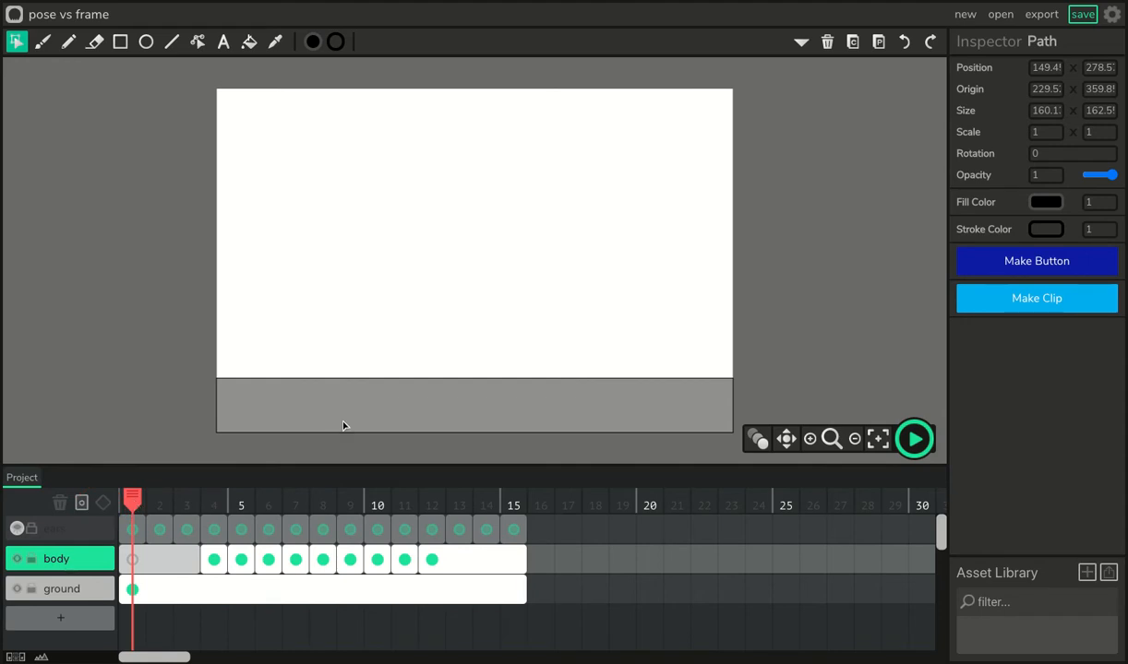
click(878, 42)
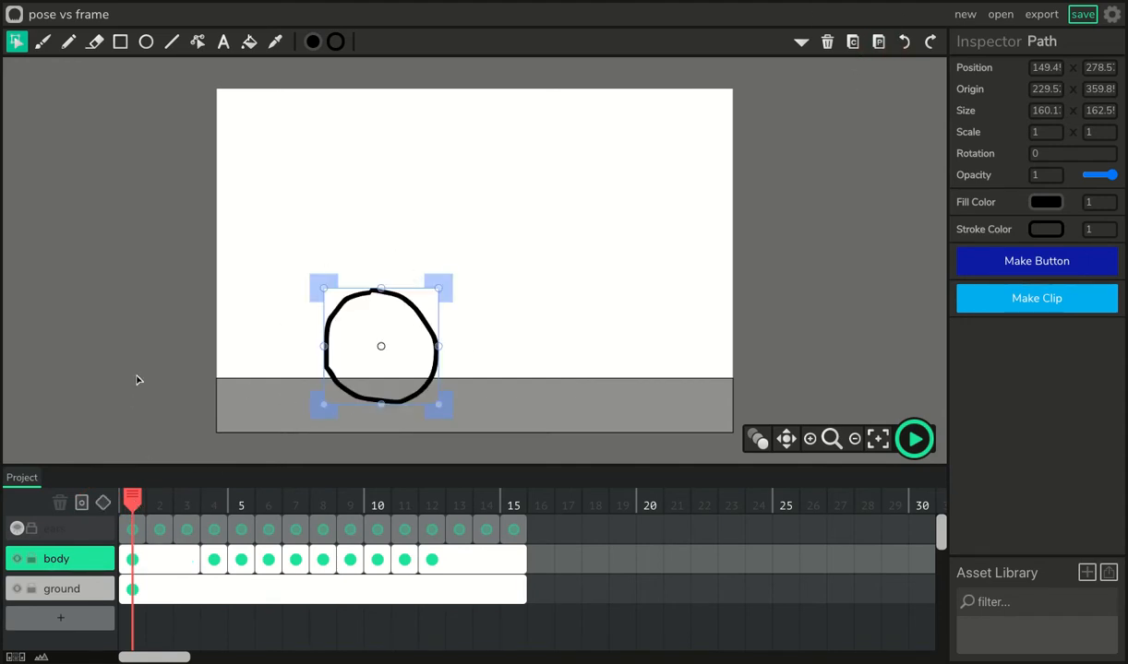
- Shorten the first body frame to a length of 1 and paste the circle into frames 2 and 3
click(194, 560)
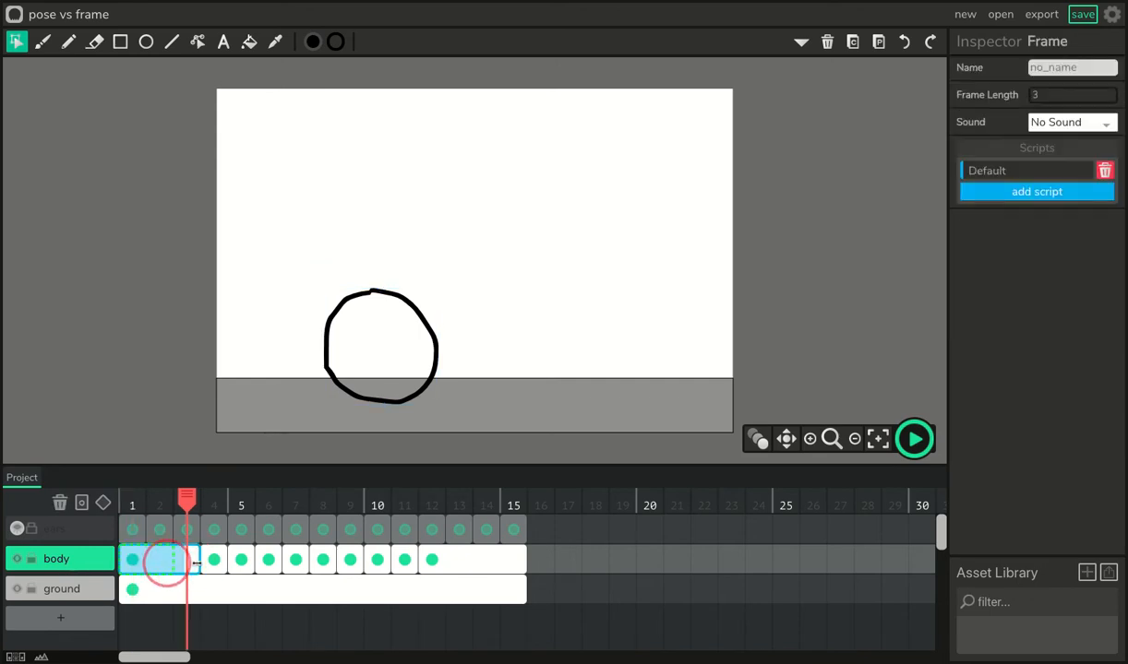
drag(196, 562, 146, 562)
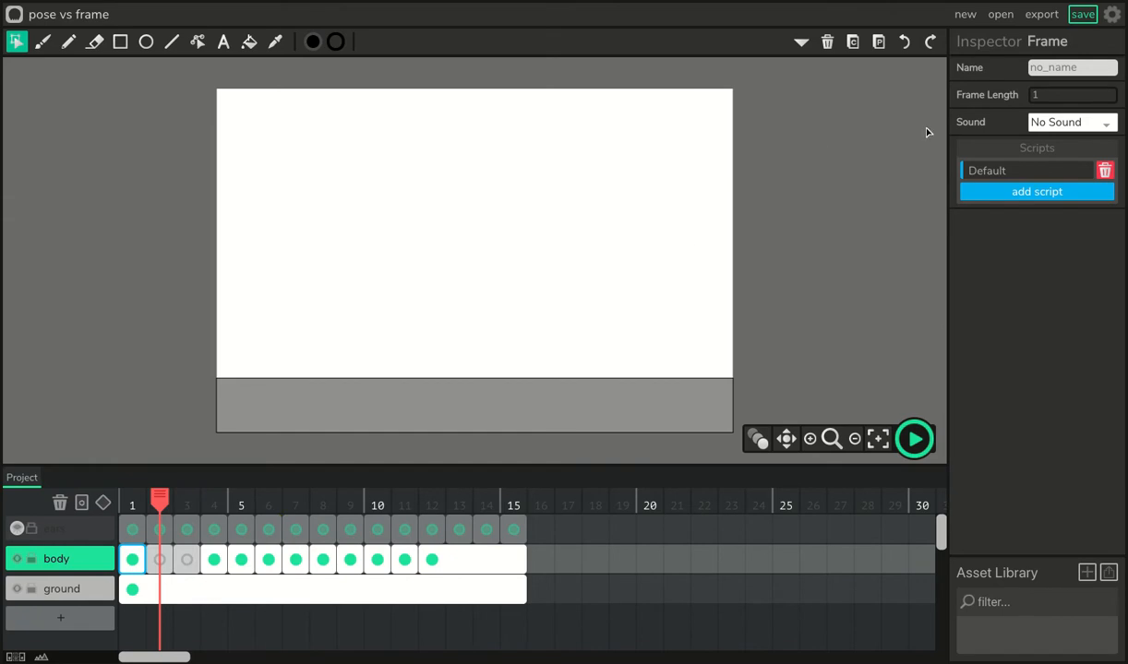
click(882, 48)
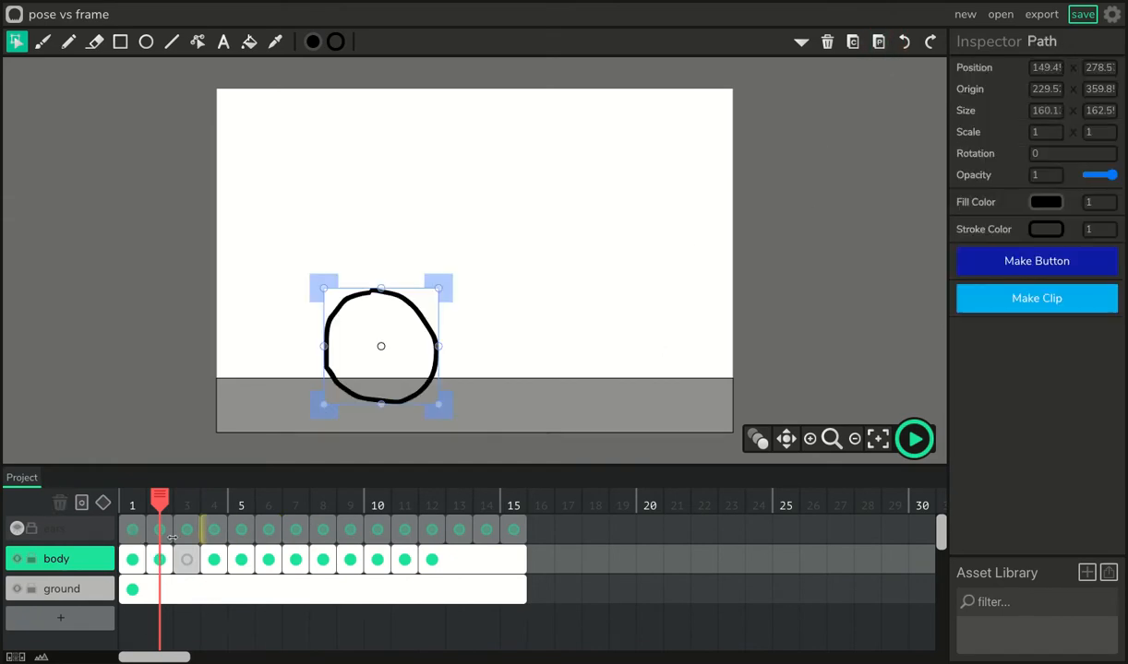
click(160, 501)
drag(160, 501, 186, 501)
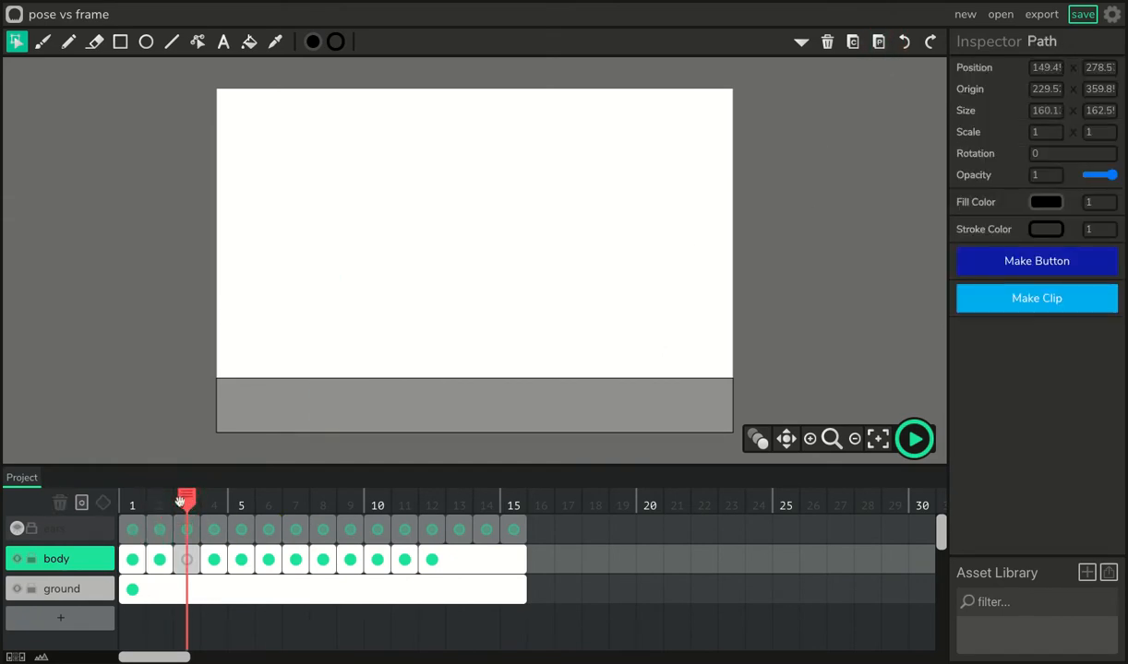
click(874, 43)
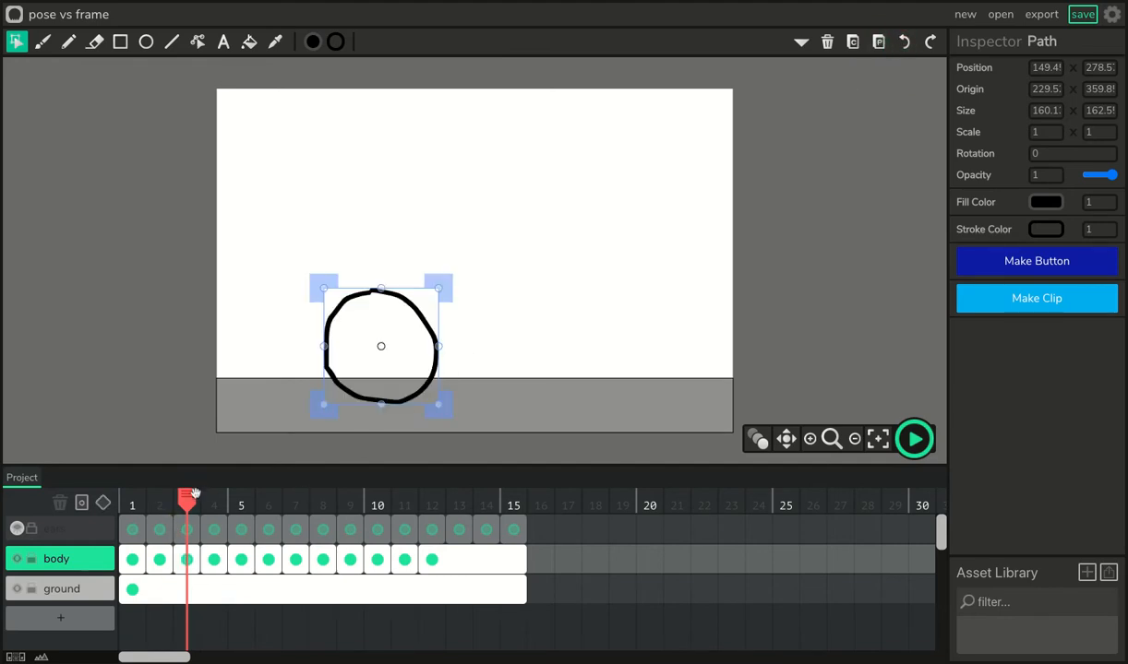
- Go to frame 2 and turn on onion skinning
drag(190, 498, 159, 498)
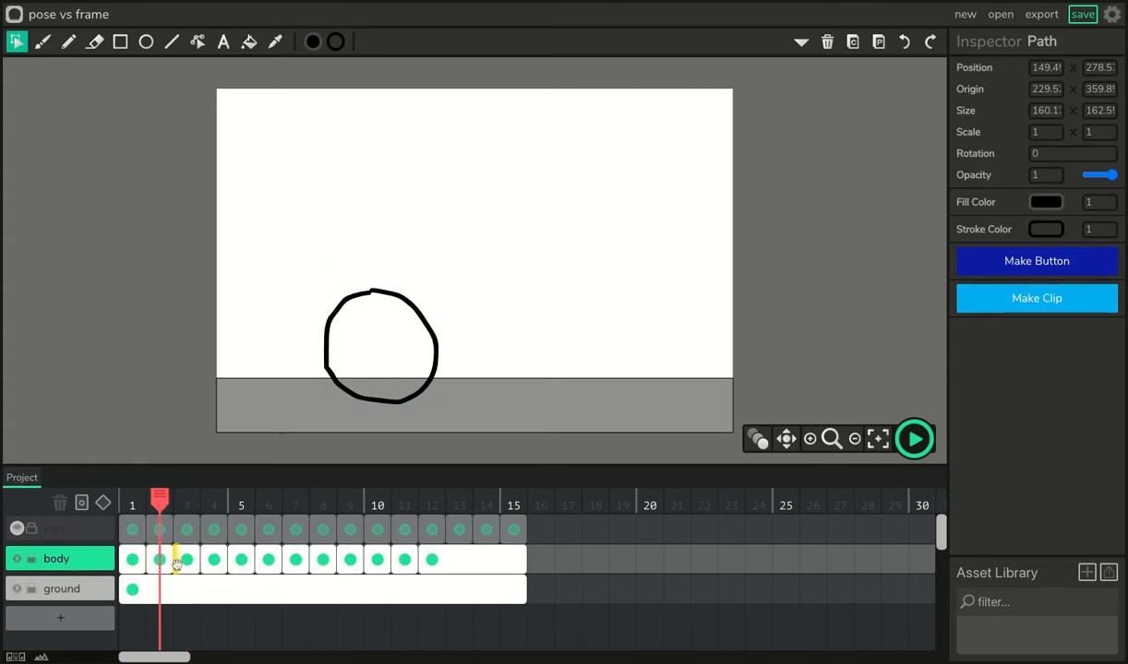
click(749, 441)
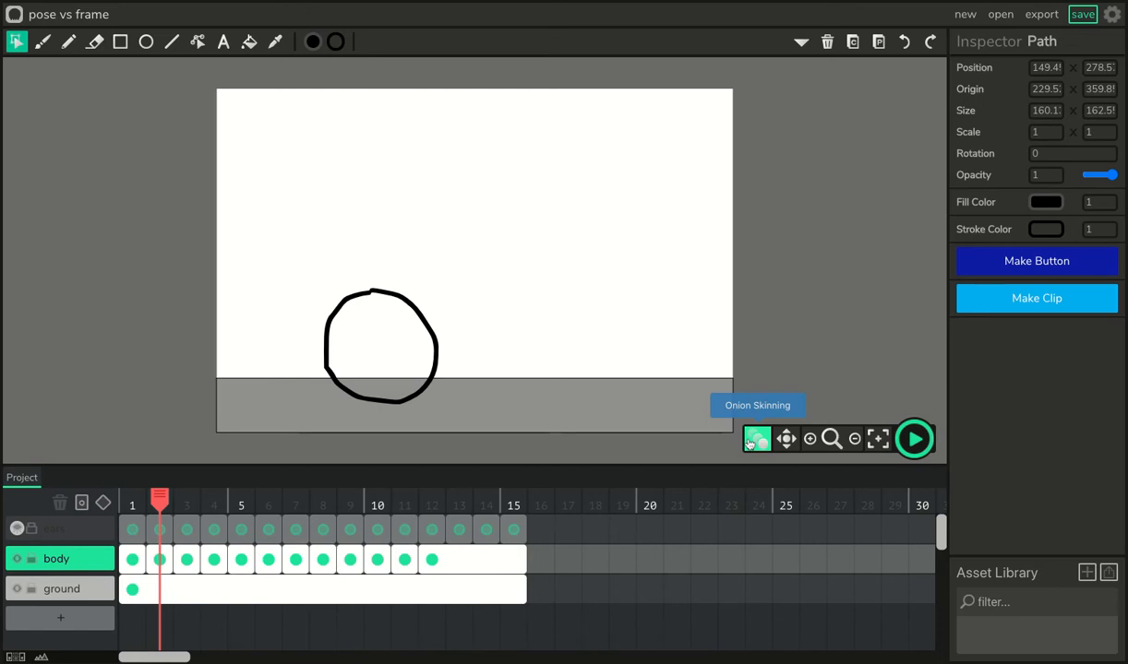
click(749, 441)
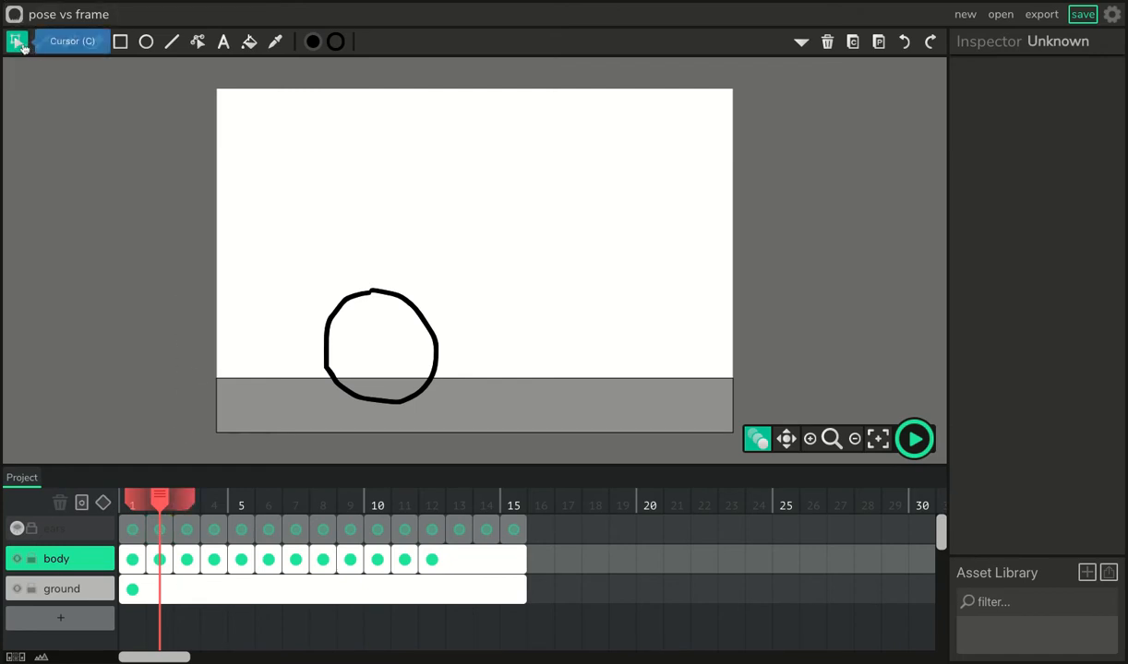
- Squash the body circle in frame 2 to a scale of about 1.32 by 0.55 and shift it back and down to the original circle's base
click(390, 296)
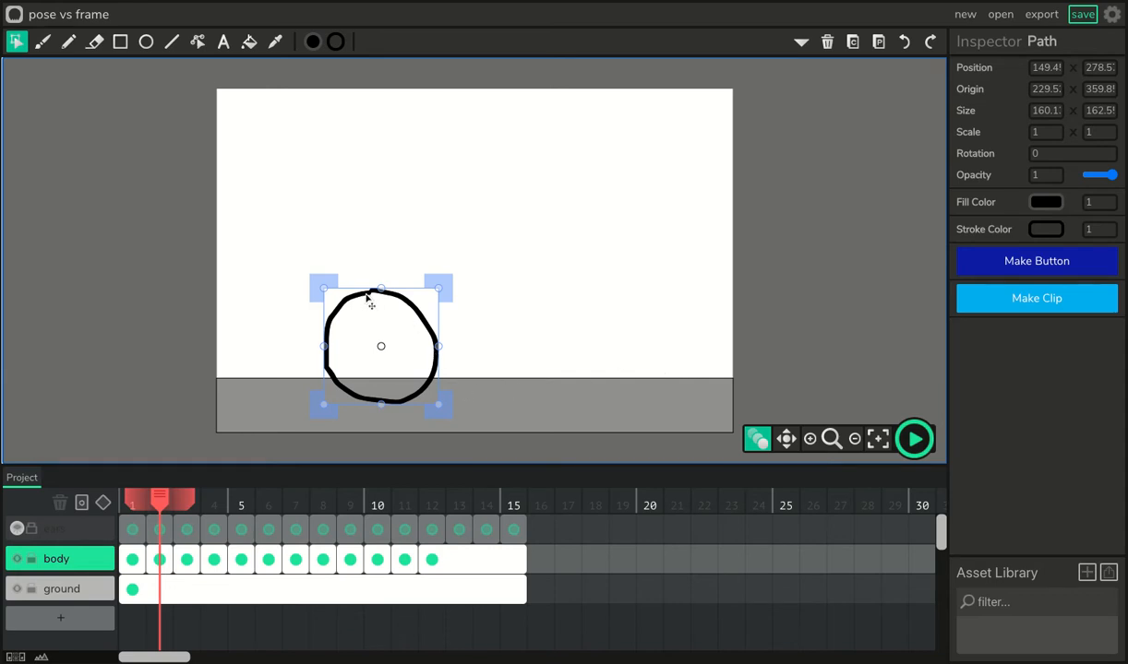
drag(379, 290, 380, 308)
drag(323, 346, 304, 347)
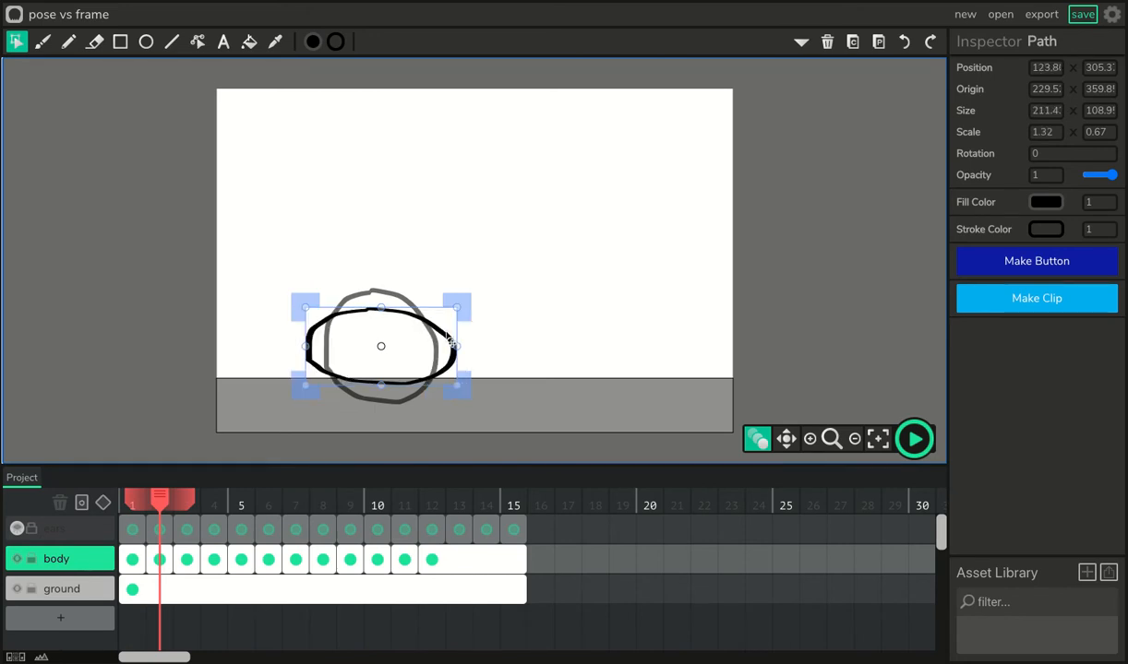
drag(442, 340, 415, 347)
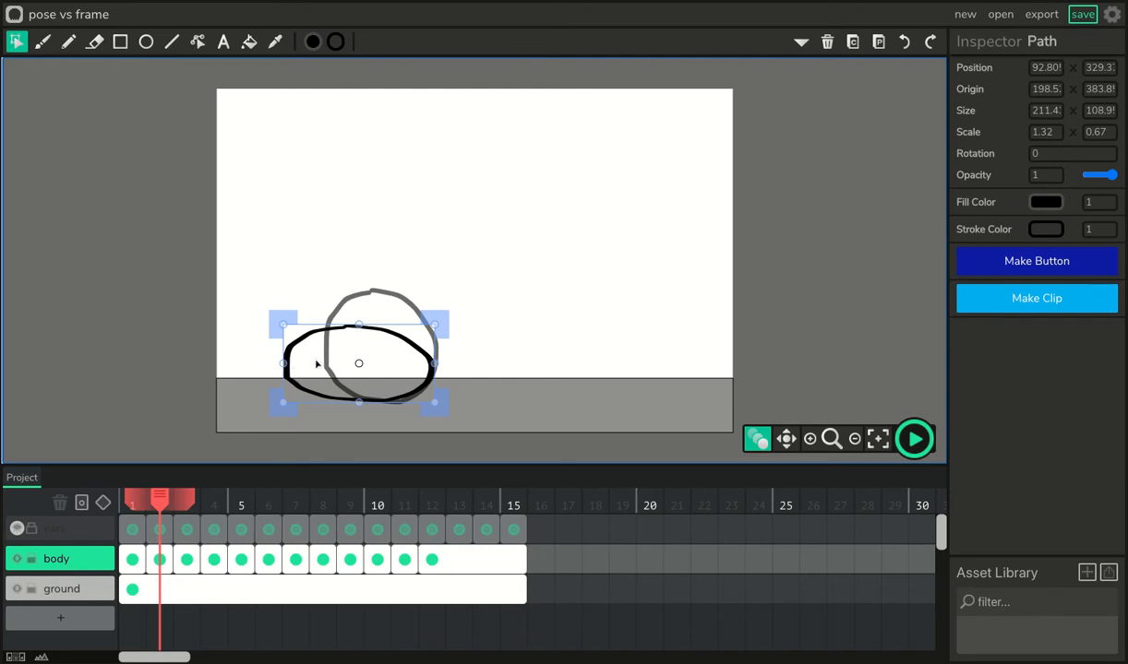
mouse_move(358, 326)
mouse_down()
mouse_move(412, 347)
mouse_move(419, 367)
mouse_up()
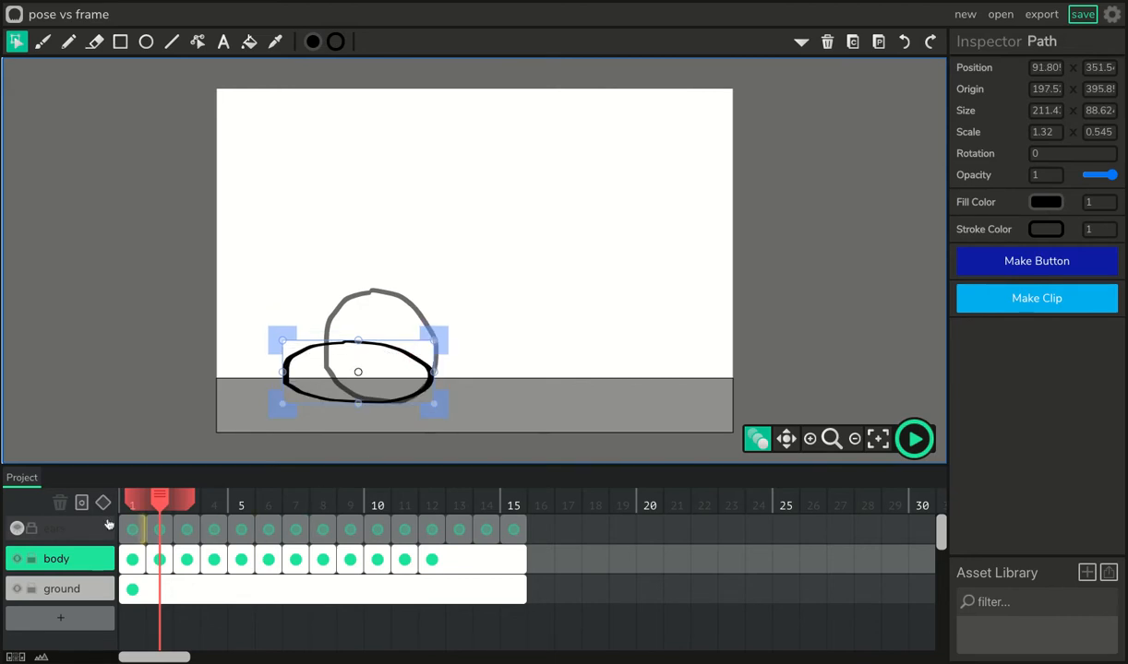
- In frame 3, squash the body circle to a scale of about 1.17 by 0.72 and position it between the two neighbouring poses
click(155, 499)
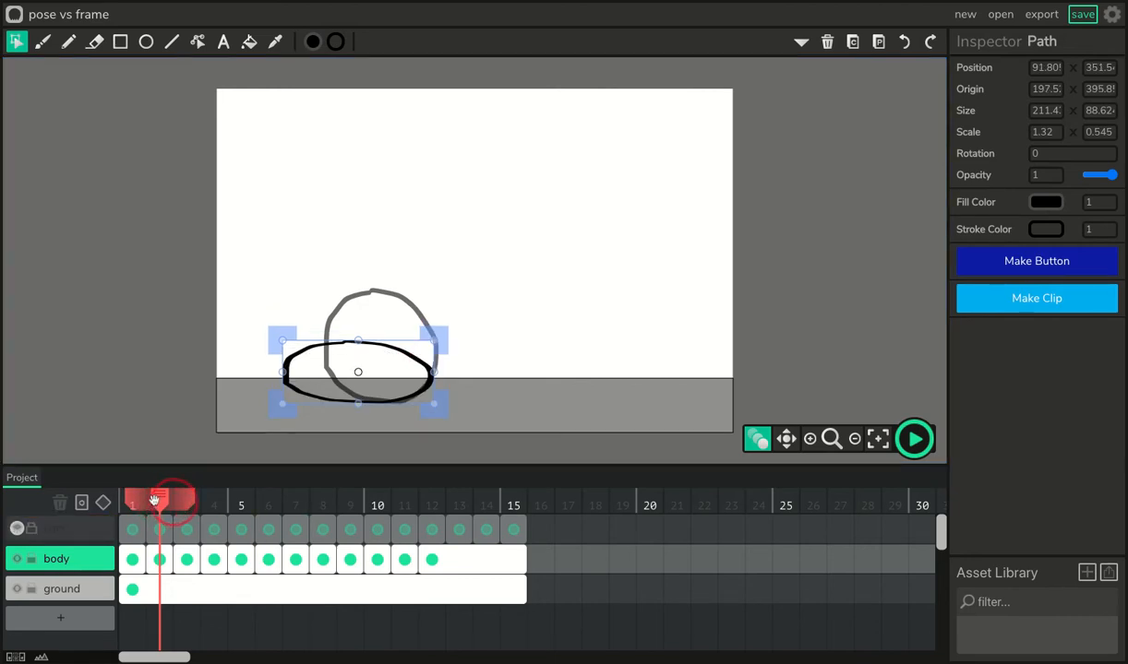
key(period)
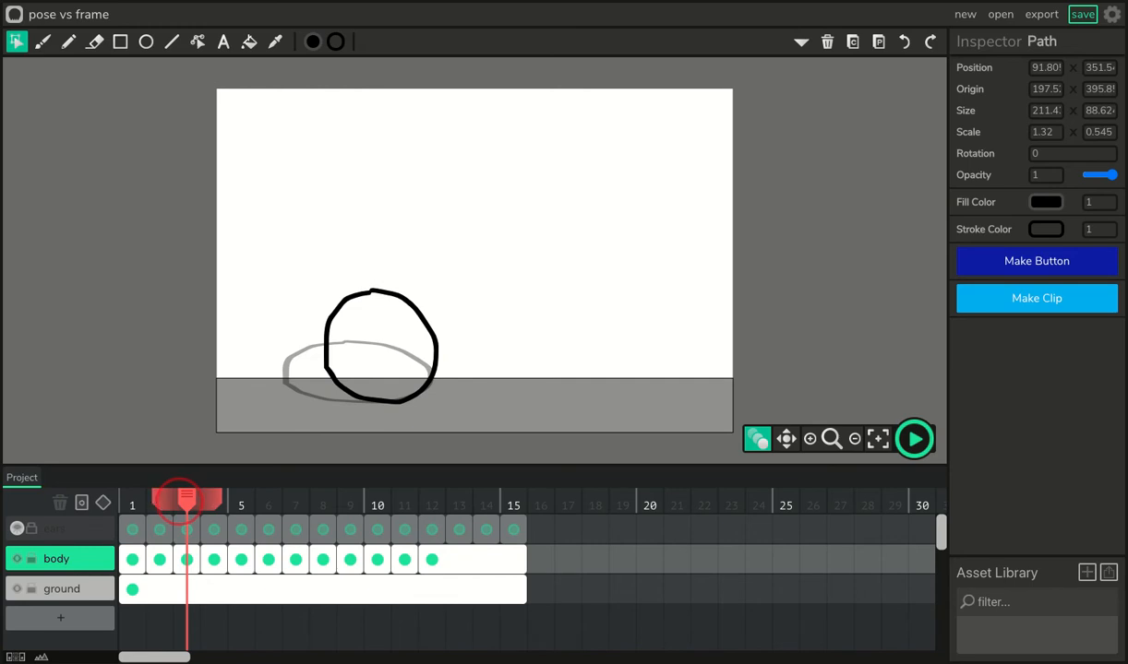
click(385, 296)
drag(380, 288, 378, 309)
drag(323, 346, 309, 347)
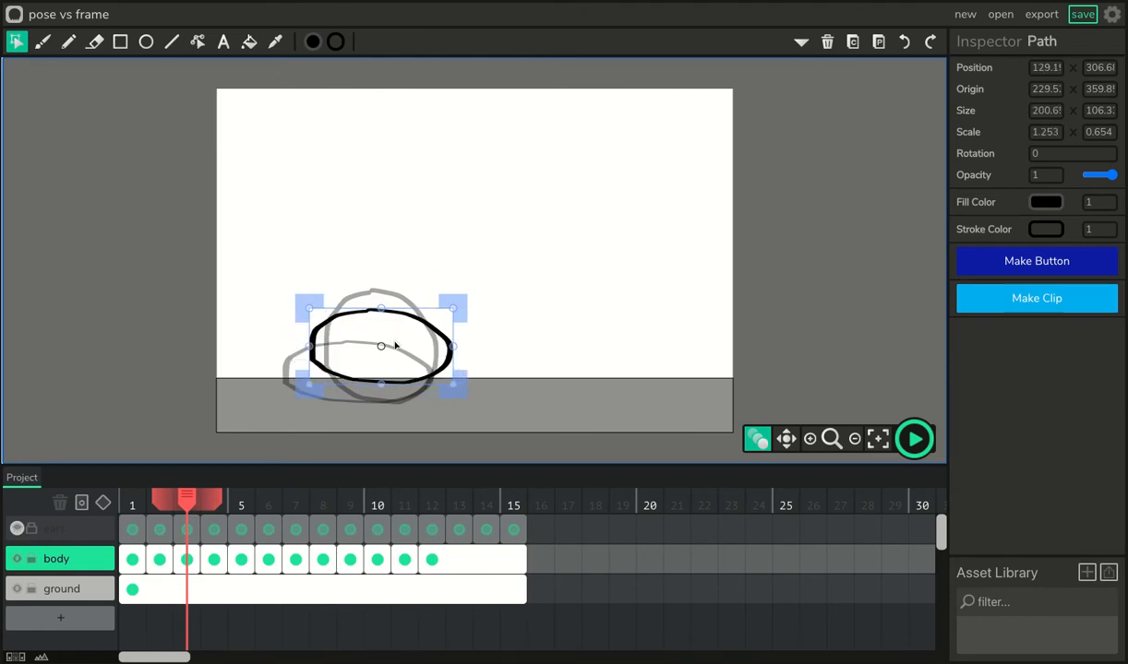
drag(431, 326, 365, 324)
drag(294, 364, 299, 365)
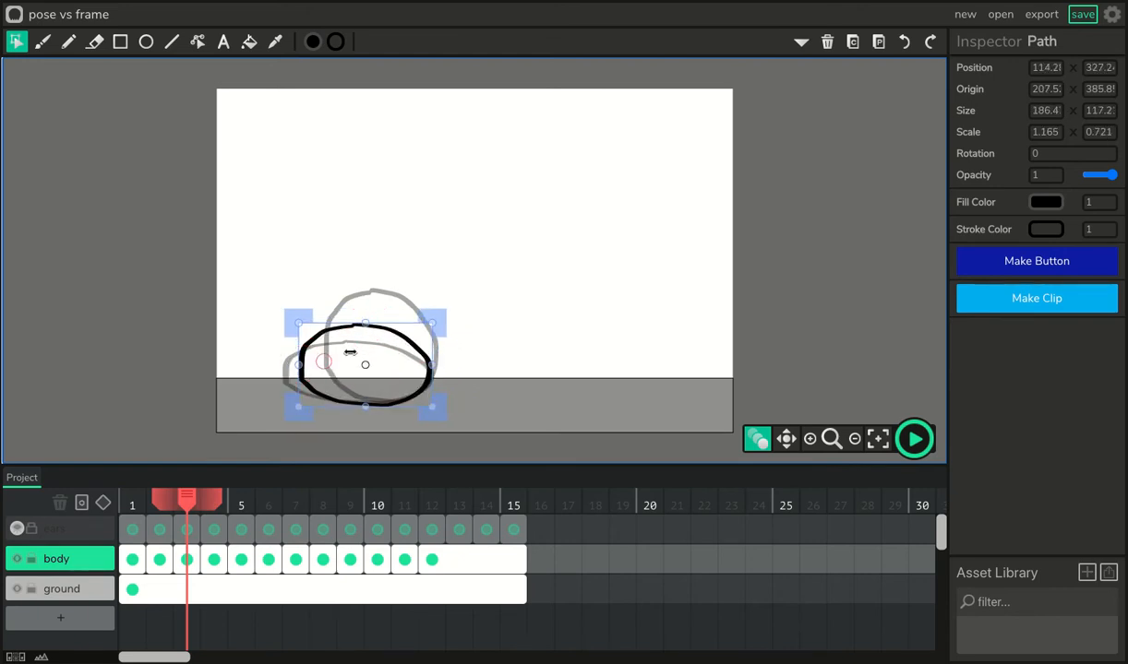
drag(398, 334, 403, 331)
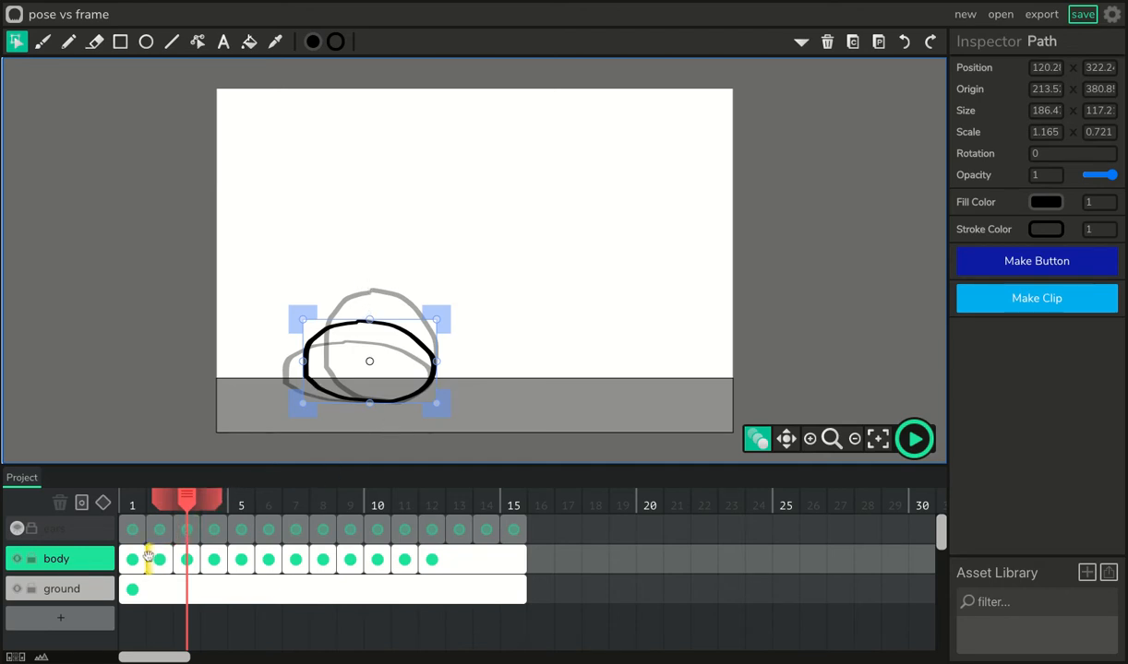
- Return the playhead to frame 1 and play the animation to check the body's squash
click(186, 503)
drag(185, 503, 132, 501)
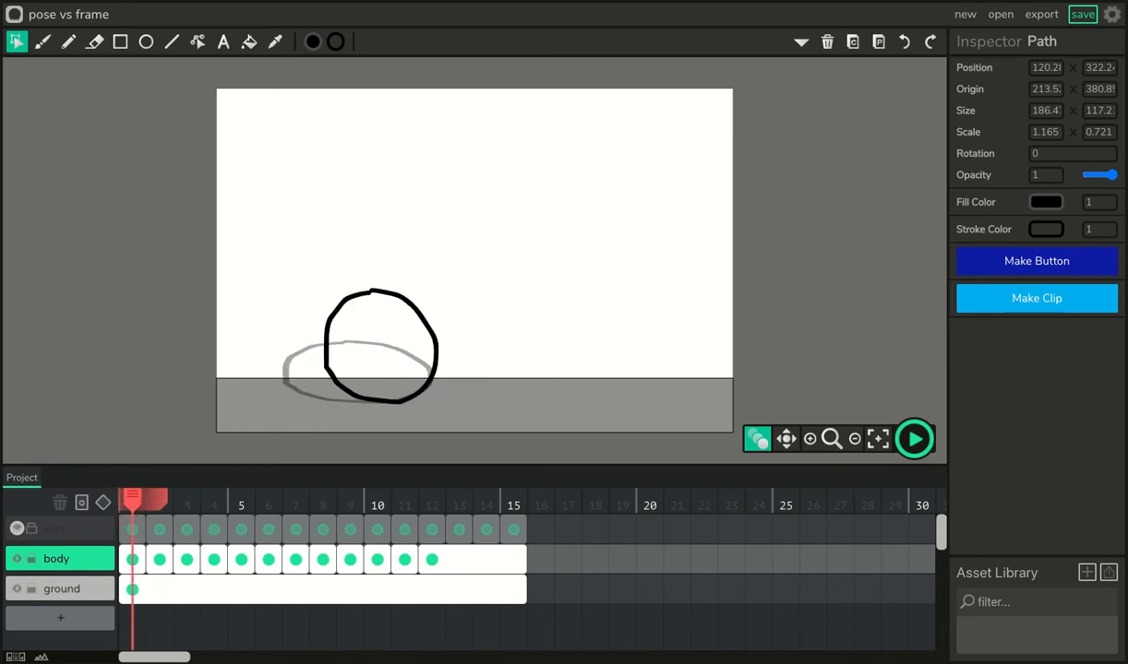
click(914, 440)
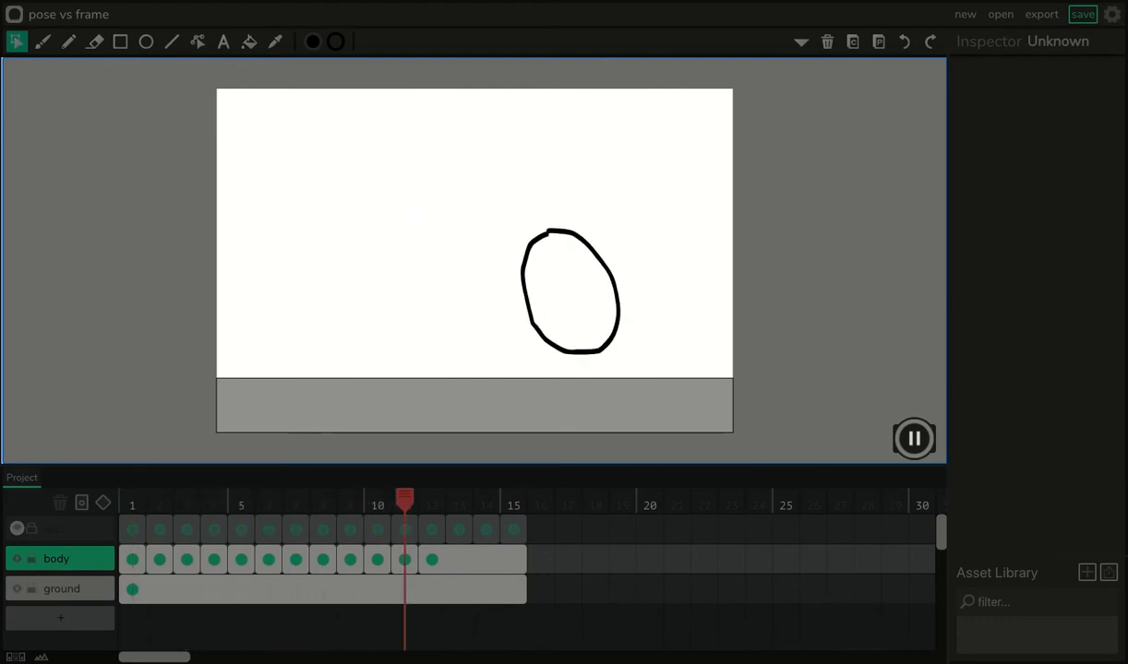
- Stop the playback, return to frame 1 and make the ears layer visible
click(913, 439)
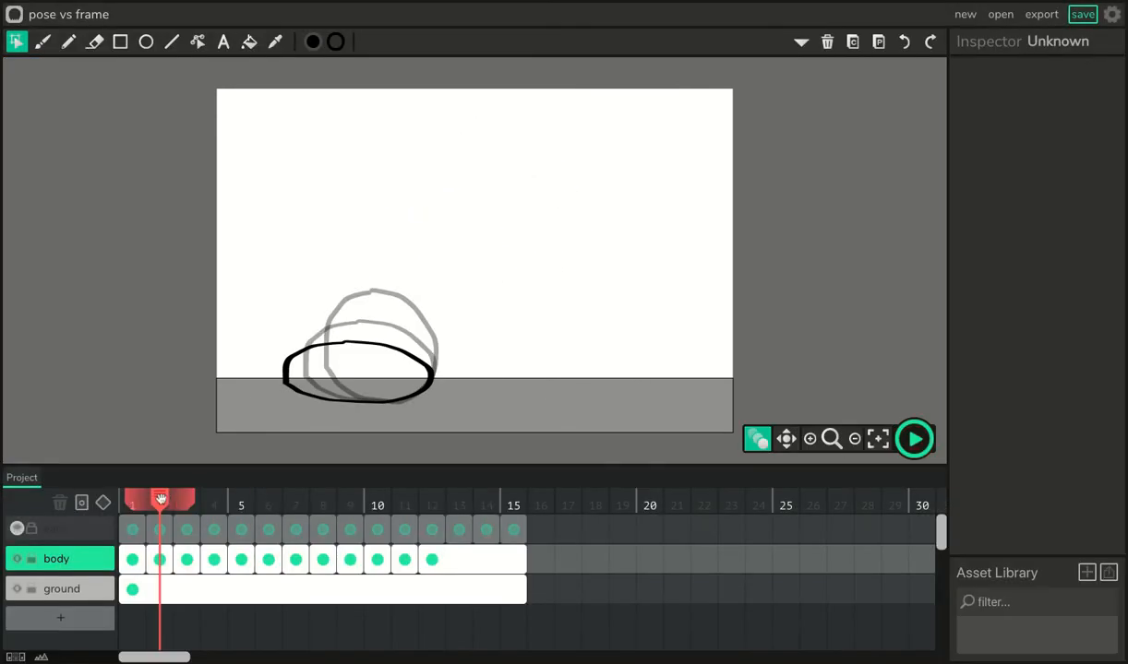
mouse_move(160, 499)
mouse_down()
mouse_move(240, 499)
mouse_move(159, 498)
mouse_up()
click(158, 560)
drag(159, 499, 134, 499)
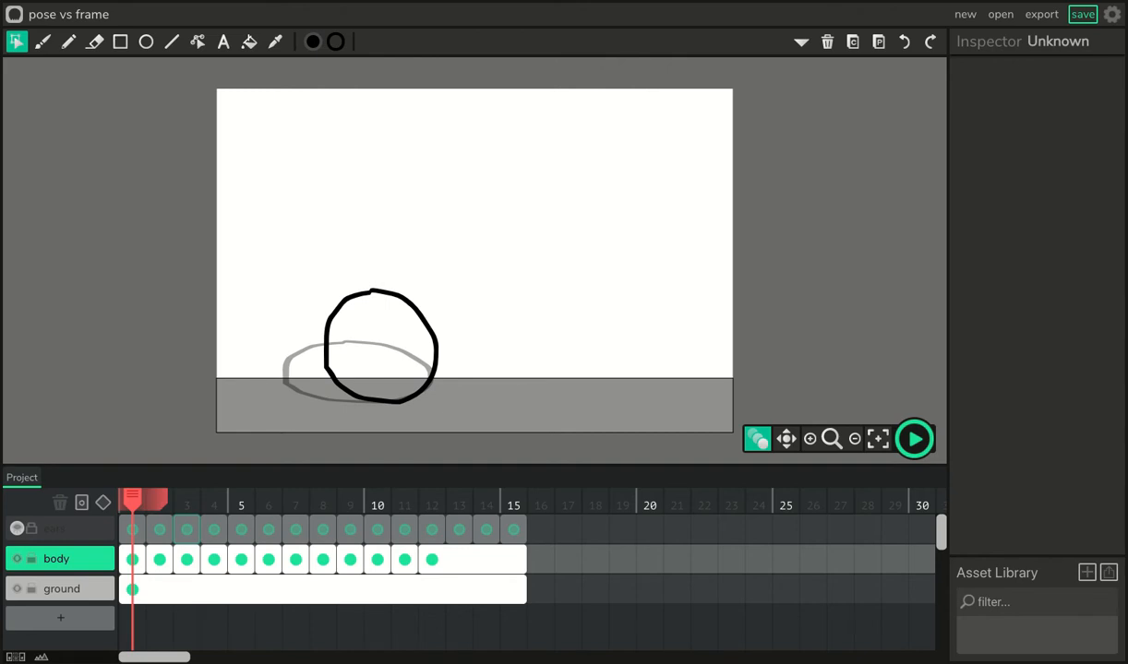
click(16, 529)
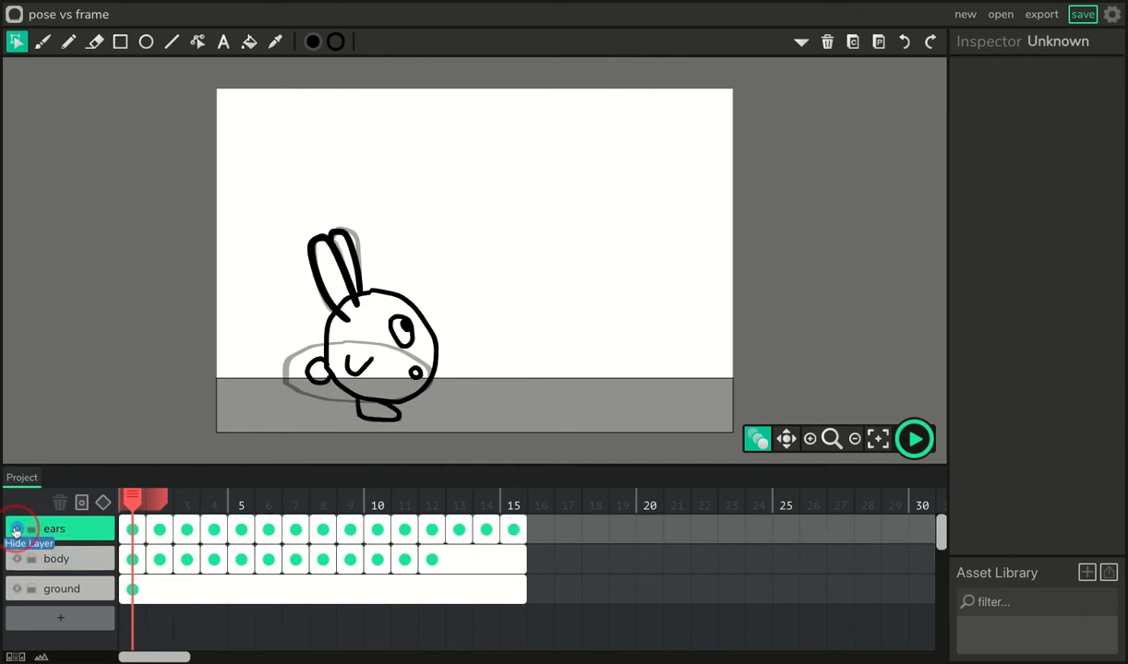
- Move all ears and body frames from frame 3 onward one frame later, and extend the ground frame to a length of 16
click(188, 531)
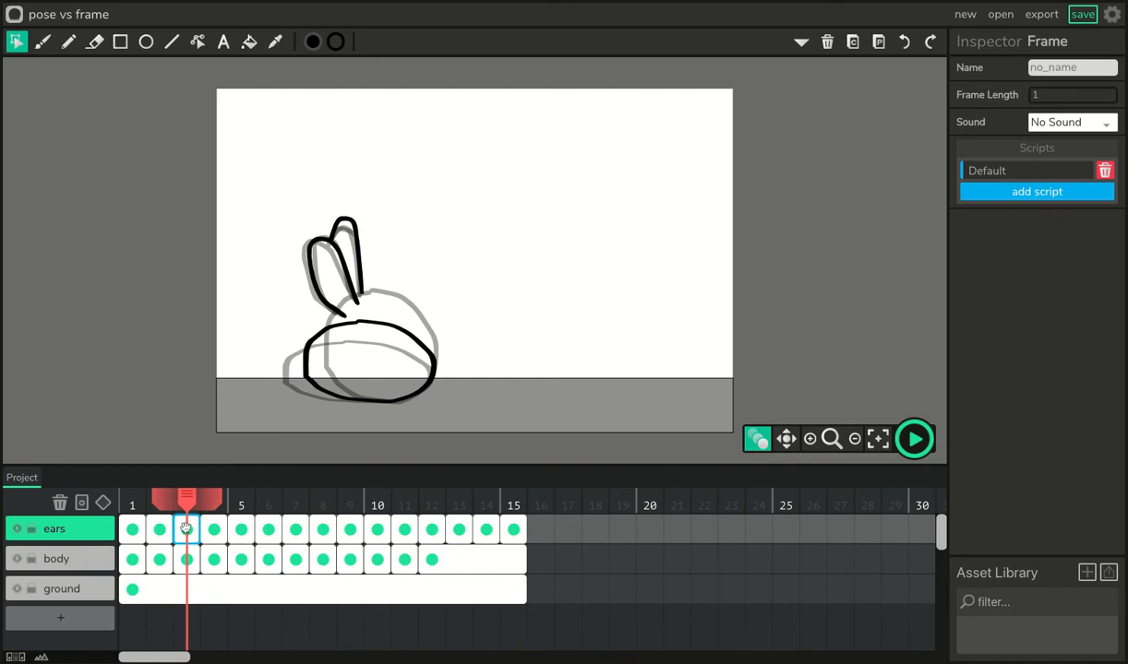
shift+click(513, 528)
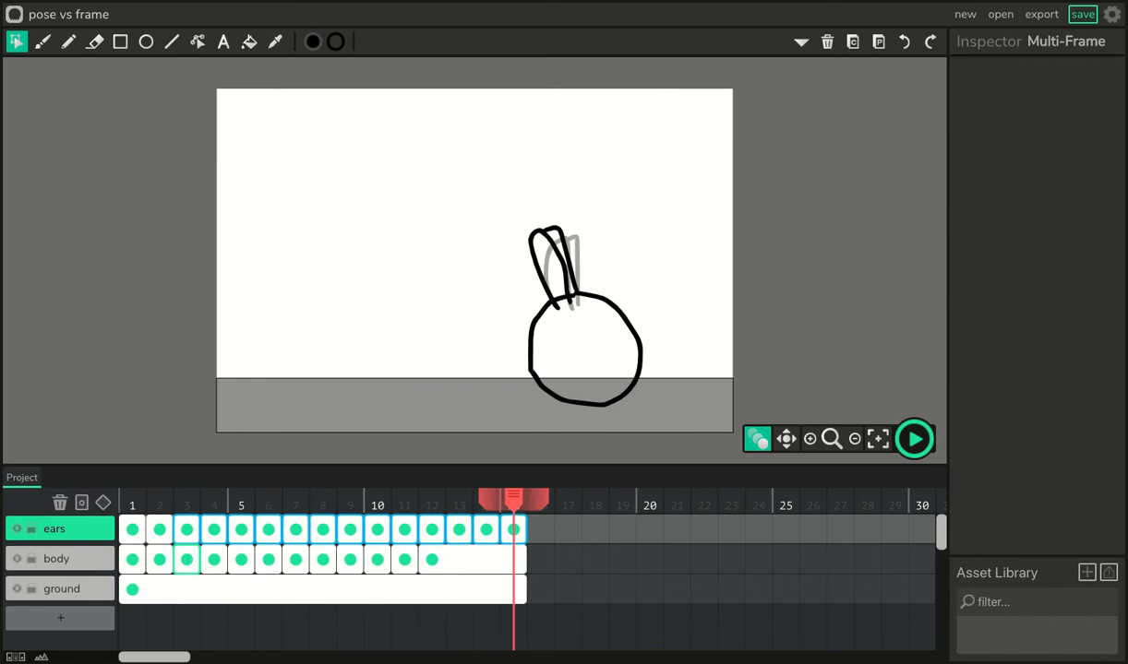
click(187, 559)
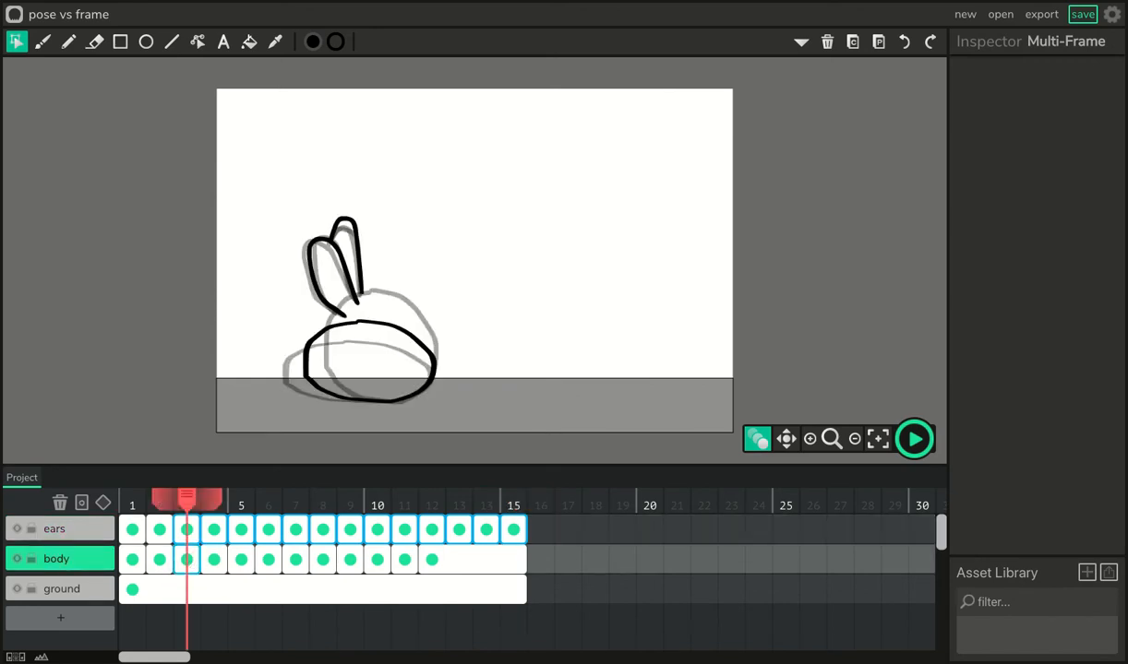
click(471, 567)
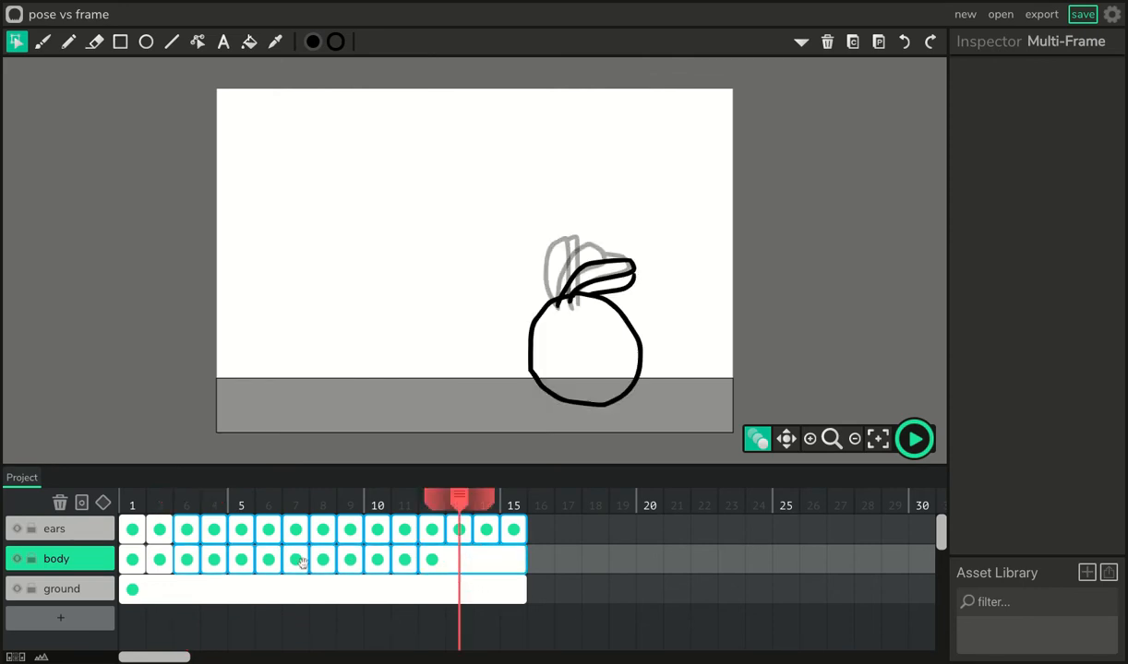
click(510, 529)
drag(512, 530, 541, 530)
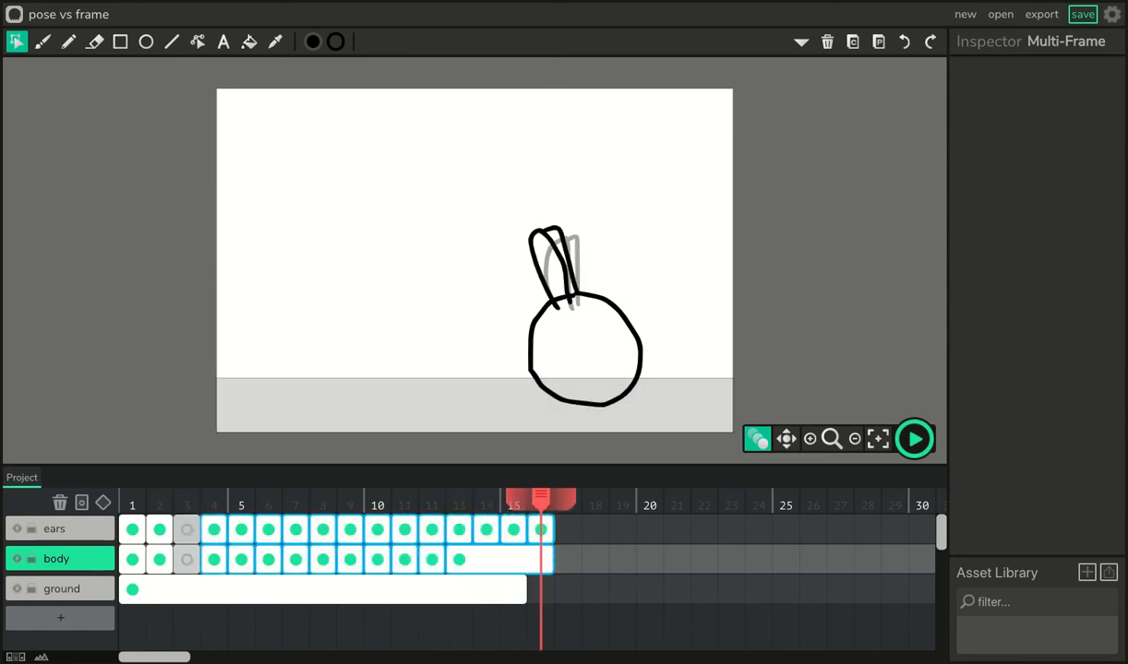
click(423, 596)
drag(523, 593, 551, 592)
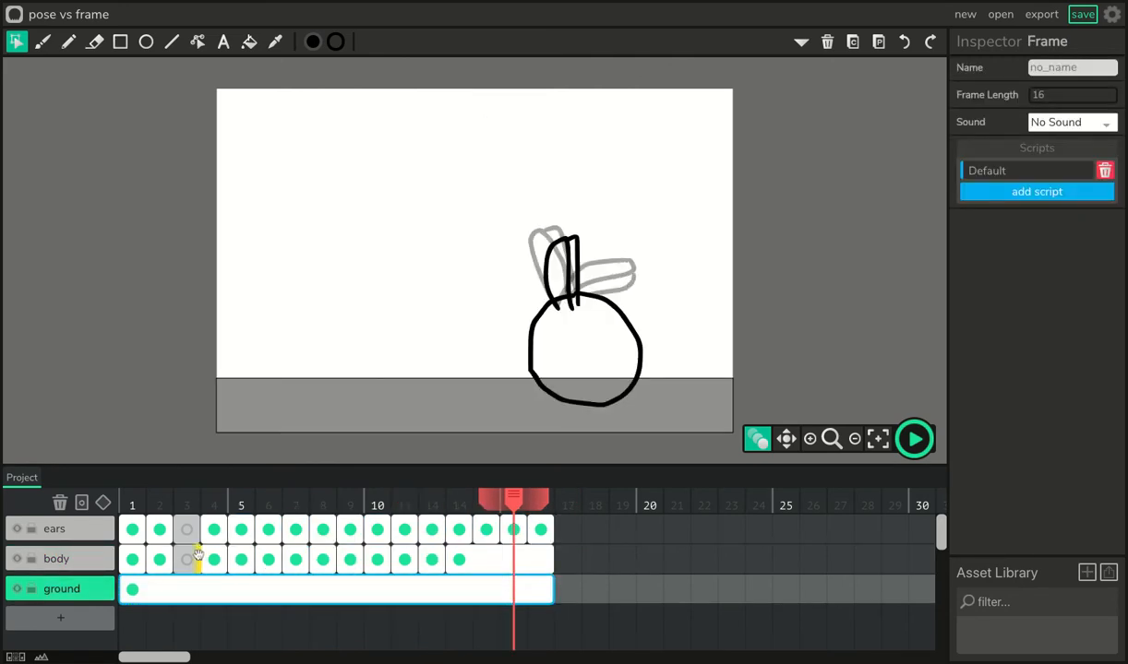
- Copy the squashed body shape from frame 2 into the empty frame 3 of the body layer
click(184, 501)
click(156, 560)
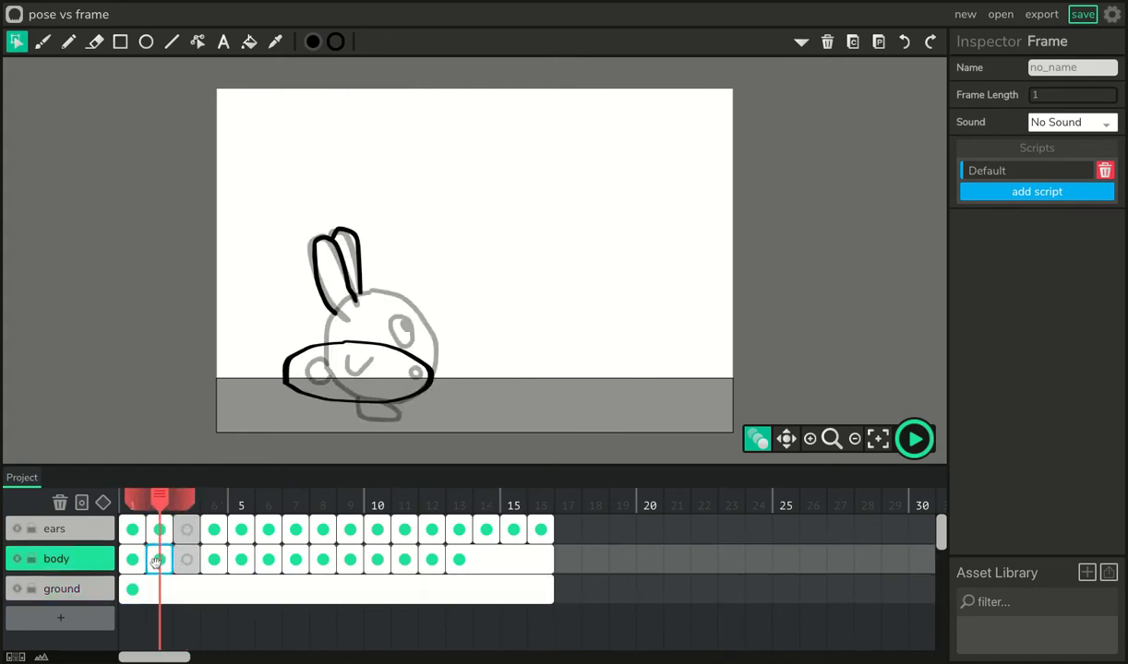
click(309, 354)
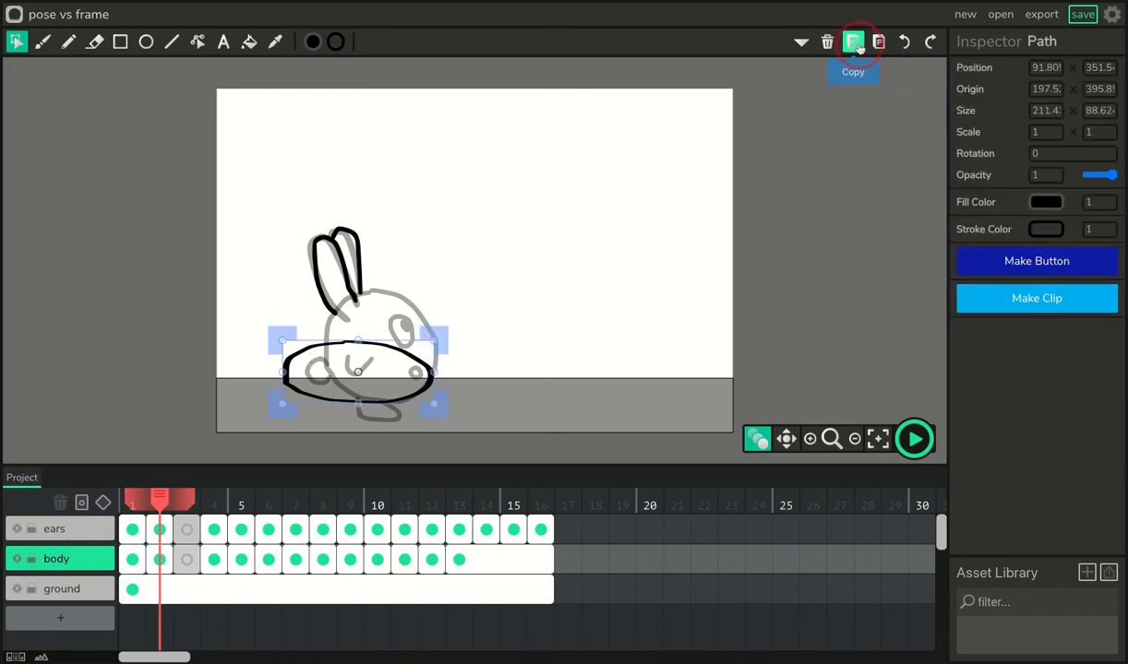
drag(164, 496, 187, 495)
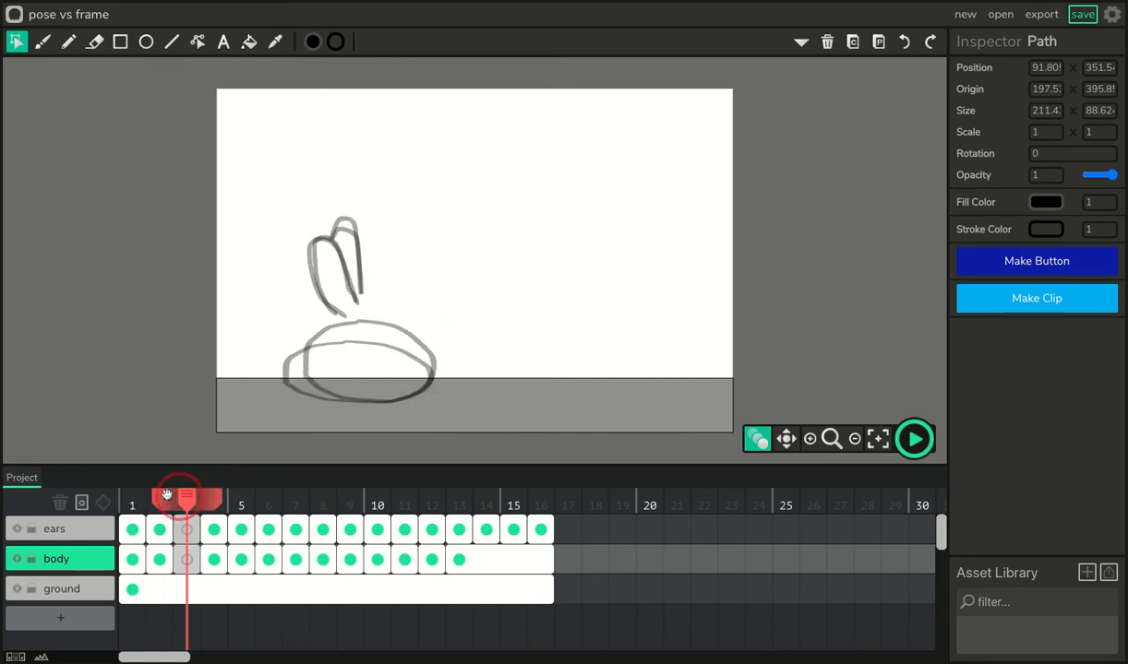
click(879, 44)
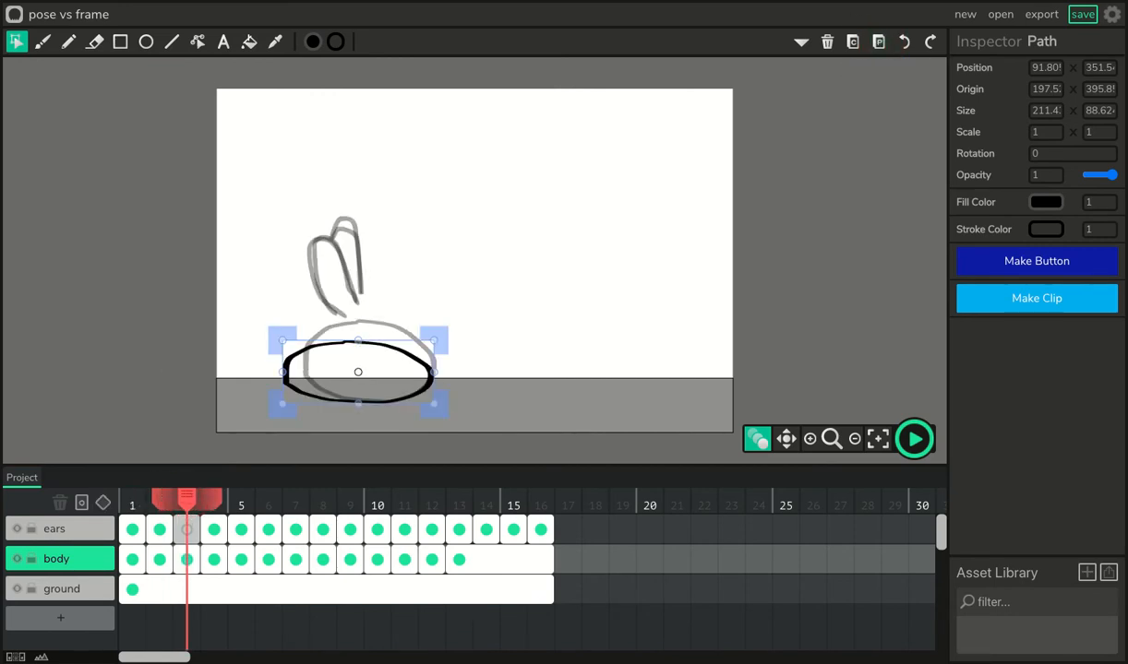
- Hide the ears layer and play the animation from frame 1 to check the held squash pose
click(16, 529)
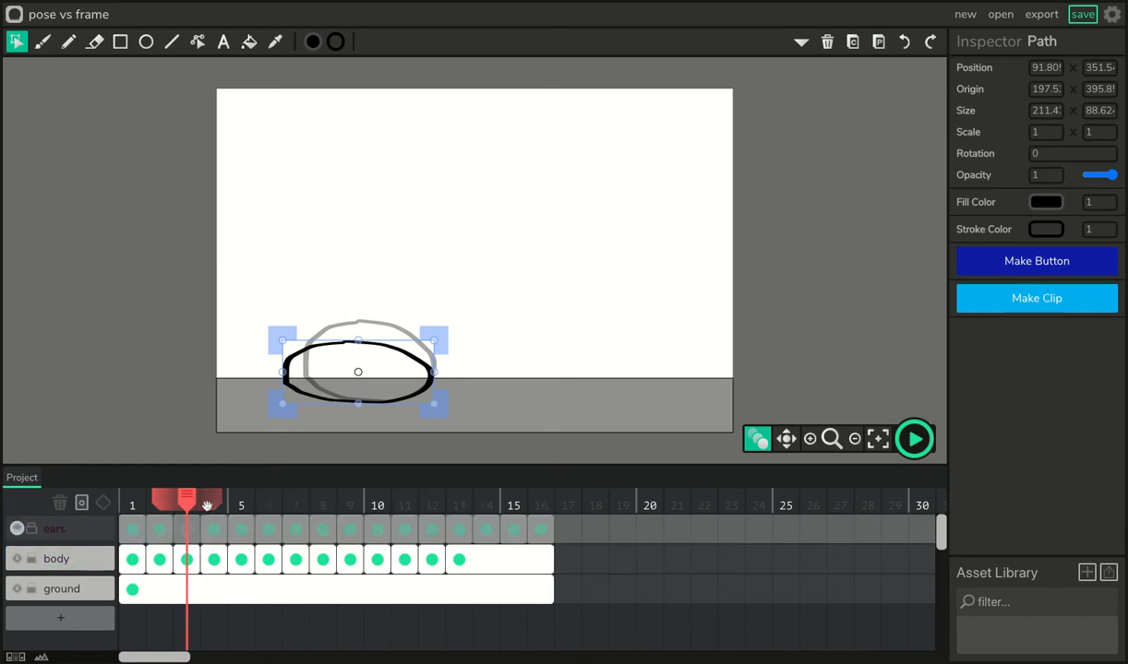
drag(181, 501, 132, 501)
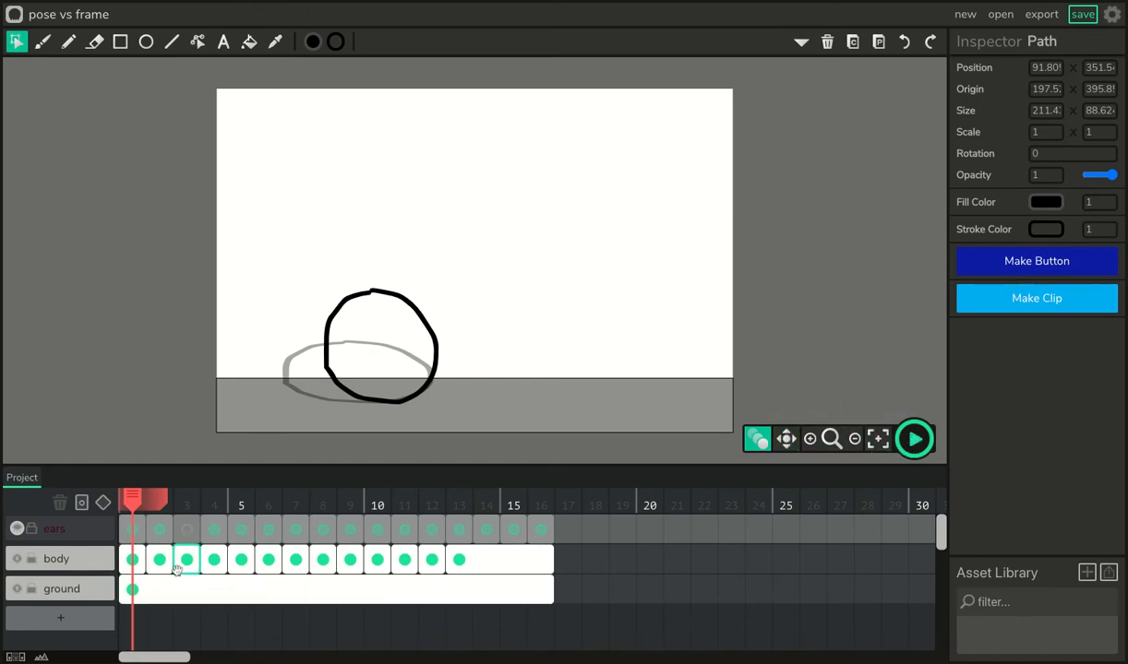
click(914, 440)
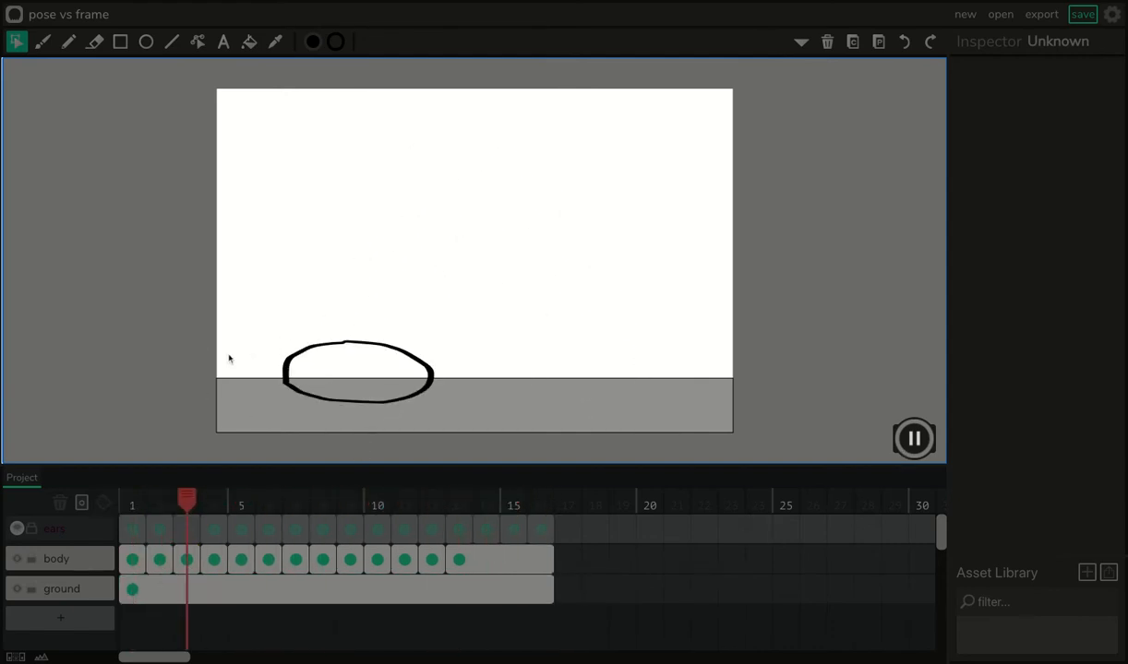
click(914, 439)
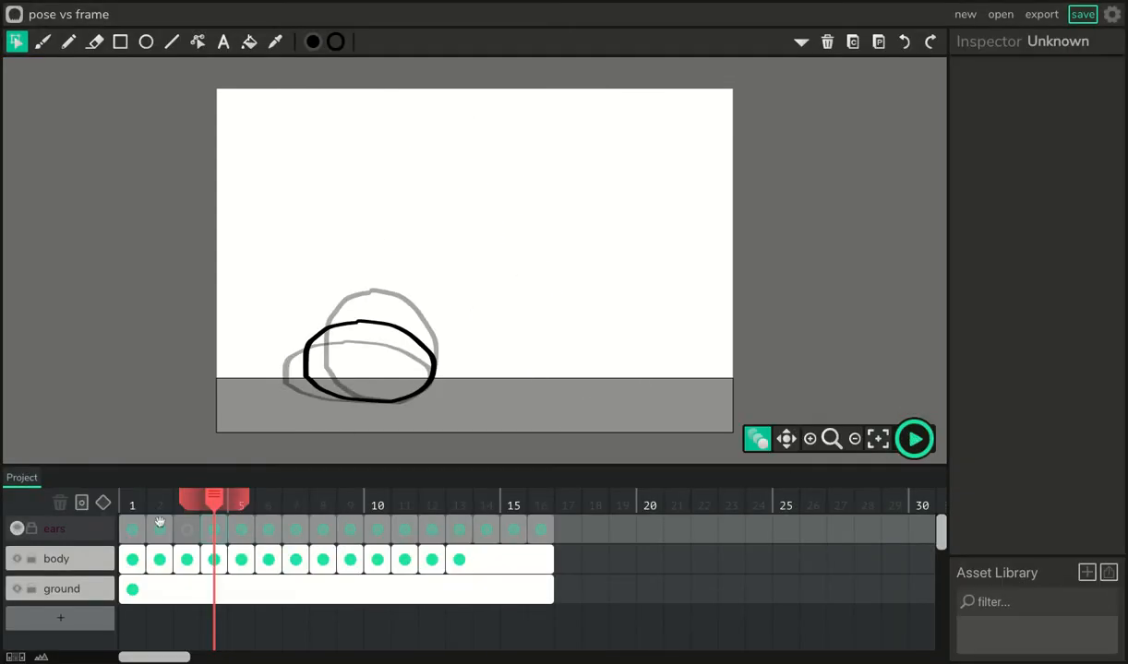
- Copy the landing body circle in frame 13 and shorten its body frame to a length of 1
drag(210, 503, 450, 513)
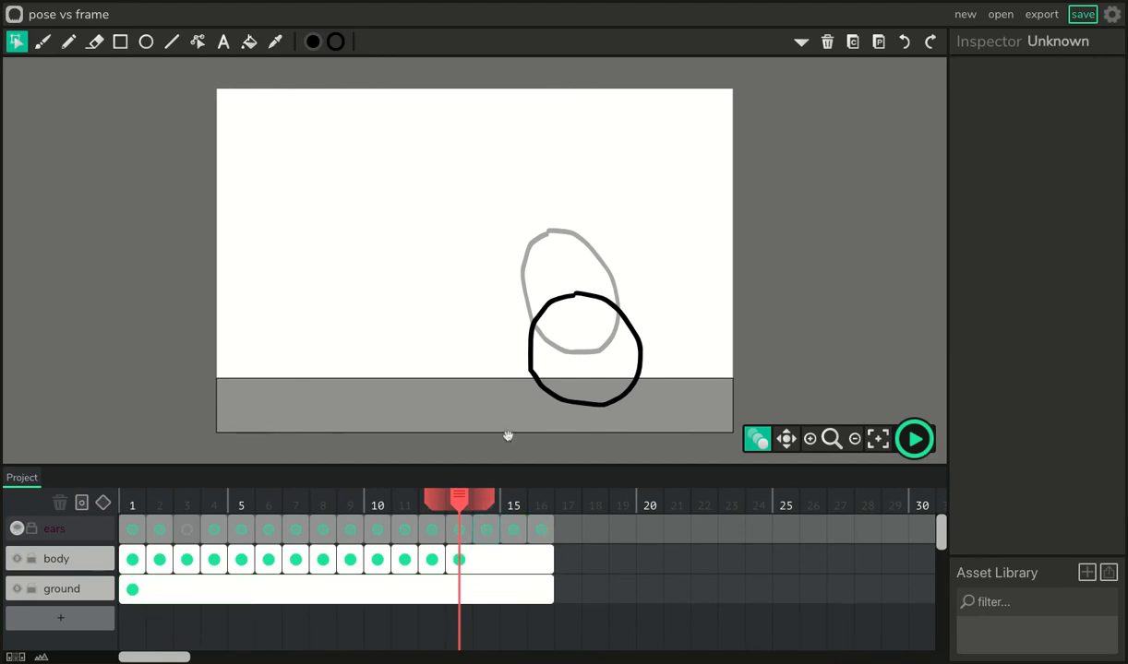
click(538, 335)
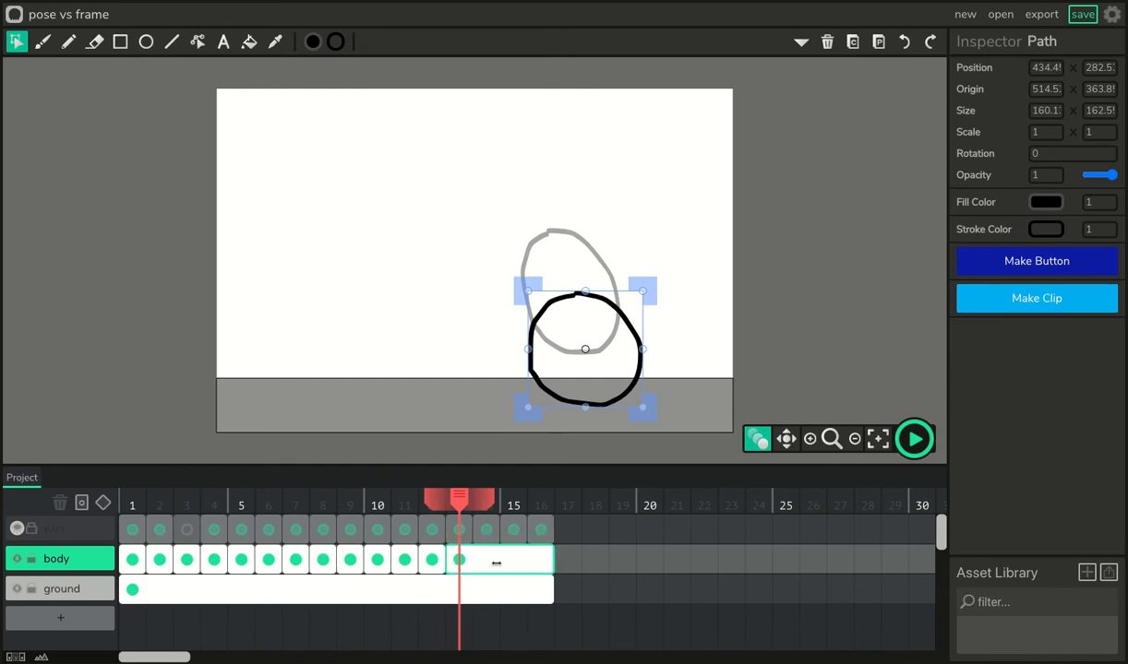
click(549, 559)
drag(550, 559, 471, 560)
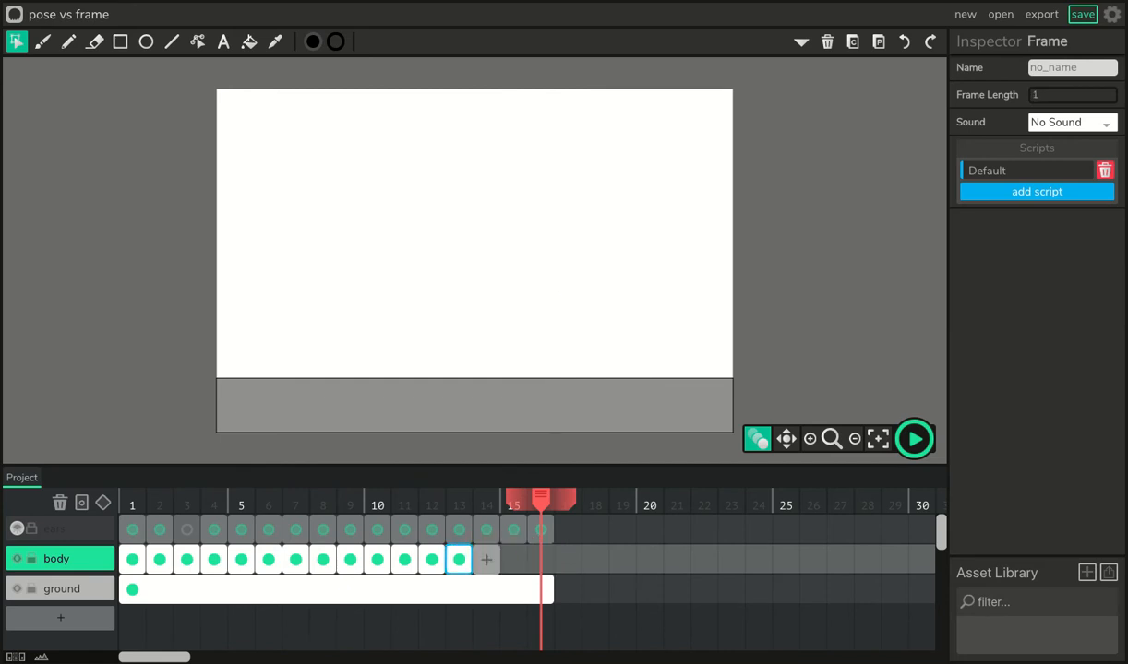
- Add body frames 14, 15 and 16 and paste the copied circle into each of them
click(486, 559)
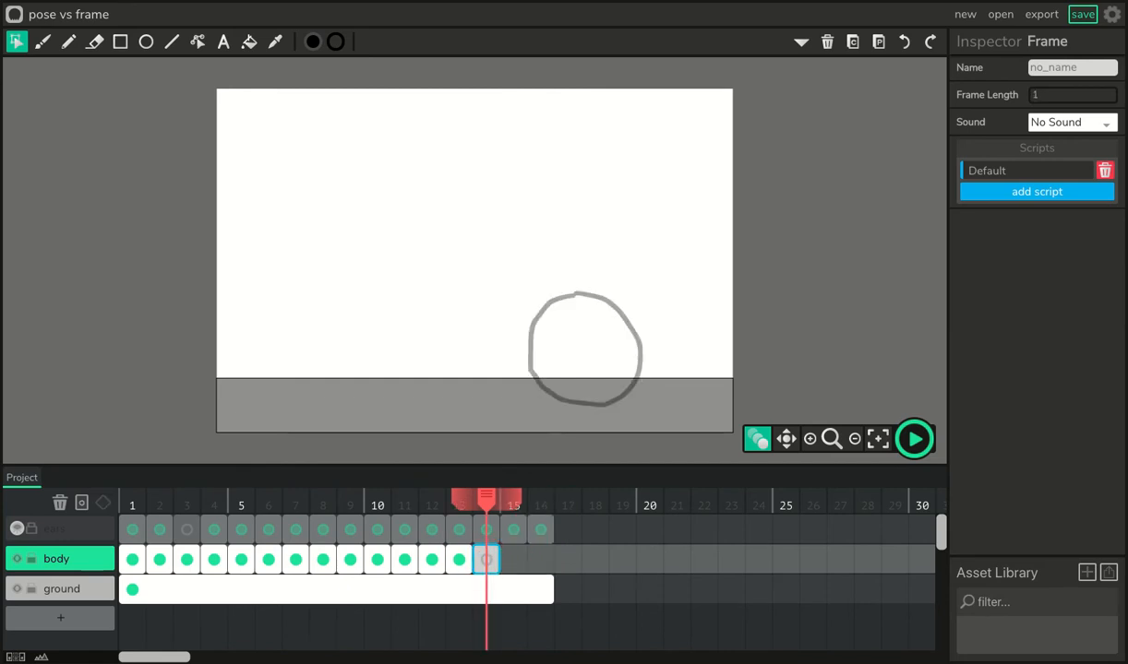
key(ctrl+v)
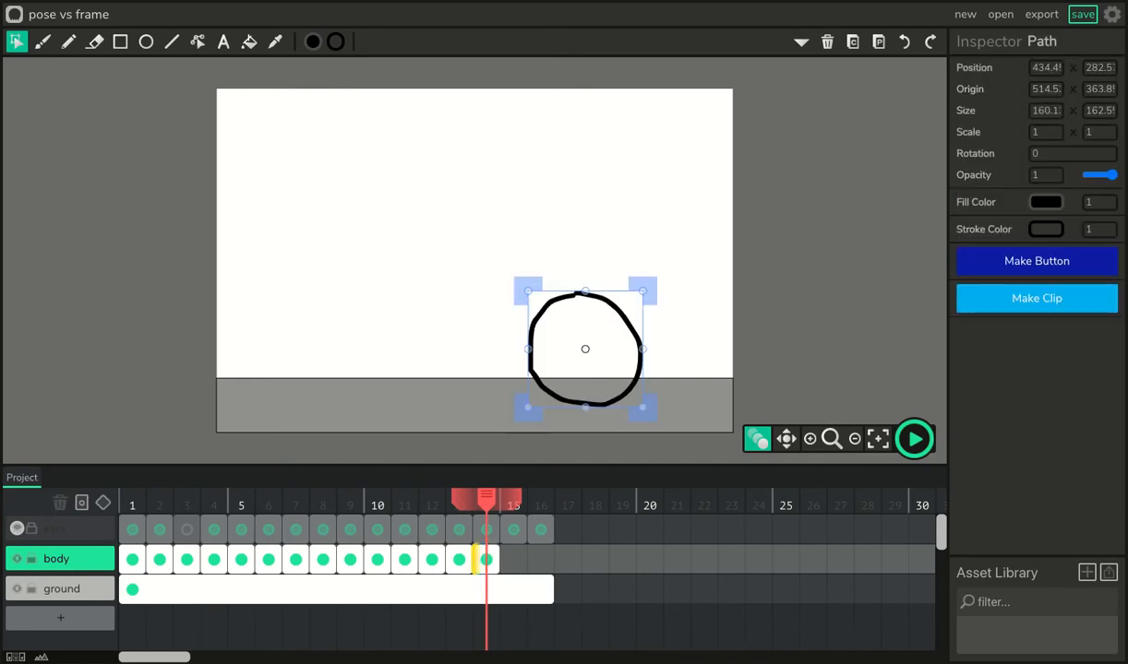
click(513, 560)
key(ctrl+v)
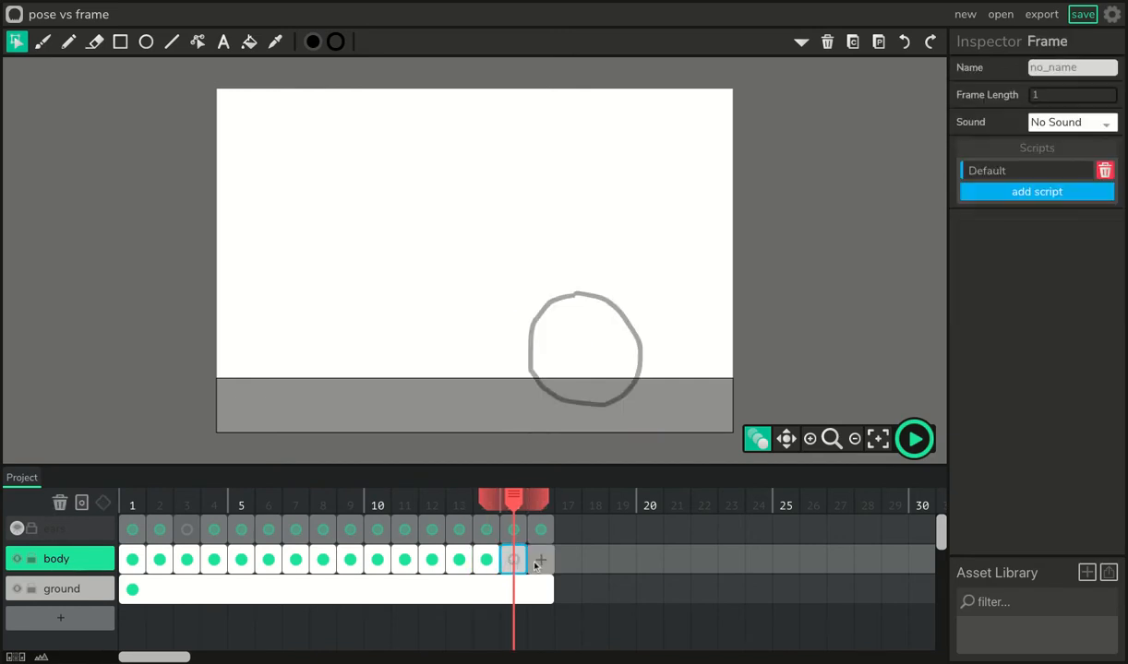
click(540, 560)
key(ctrl+v)
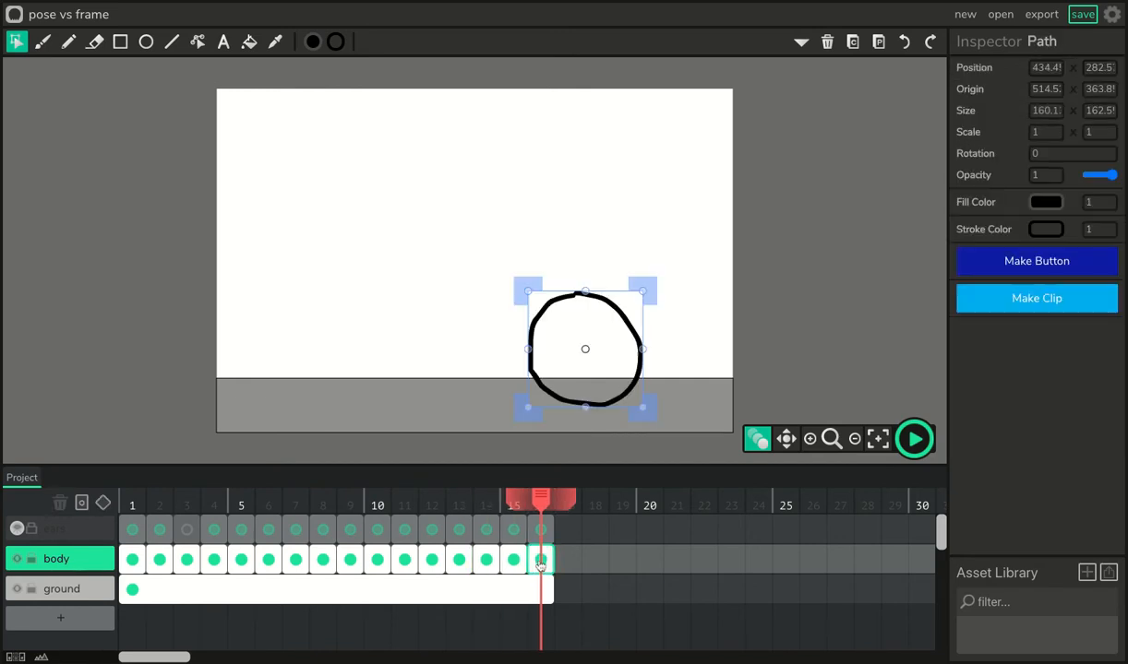
- Squash the body circle in frame 14 to a scale of about 1.28 by 0.61 and lower it to the original circle's base
click(486, 559)
mouse_move(484, 496)
mouse_down()
mouse_move(430, 496)
mouse_move(485, 490)
mouse_up()
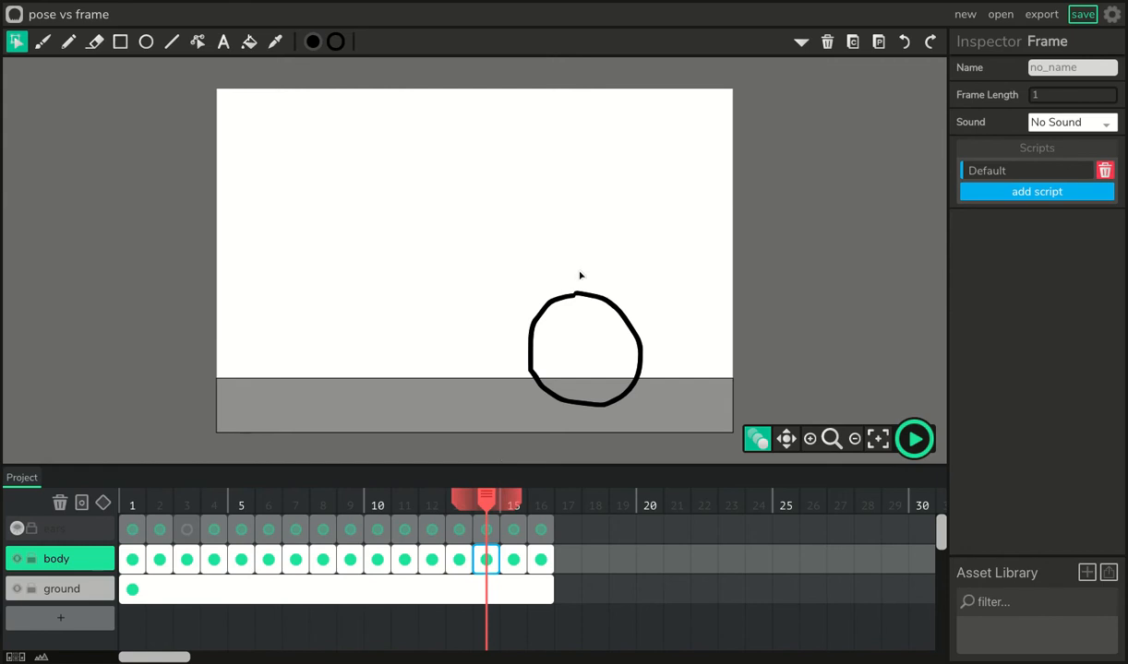
click(580, 294)
drag(644, 349, 661, 346)
drag(584, 293, 584, 314)
click(608, 321)
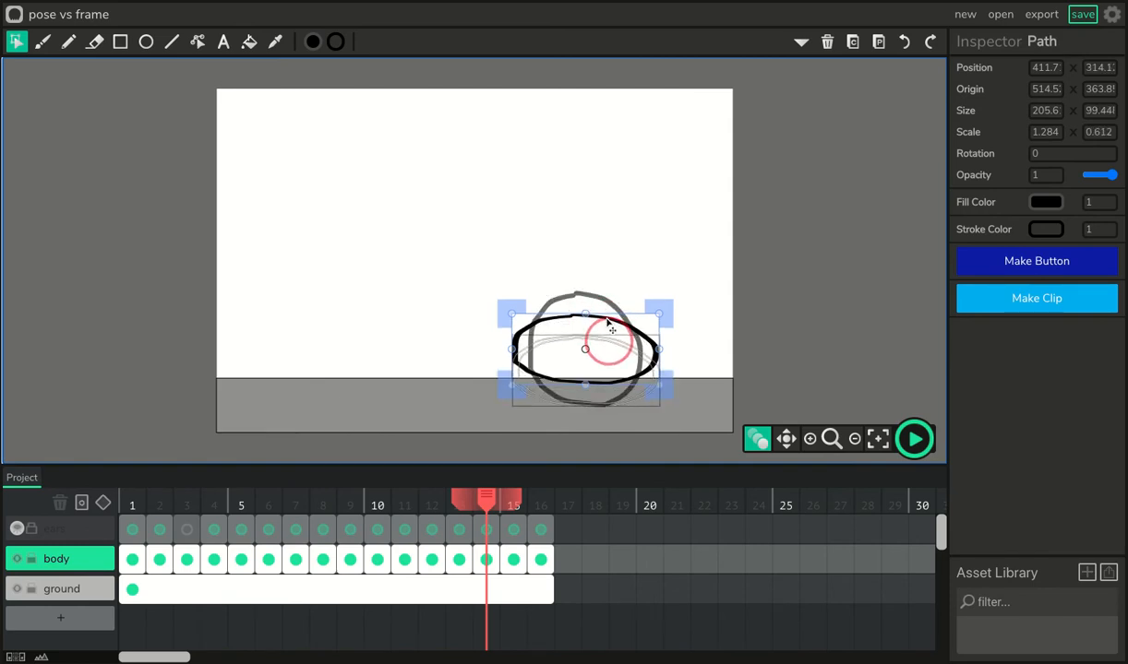
drag(611, 328, 612, 350)
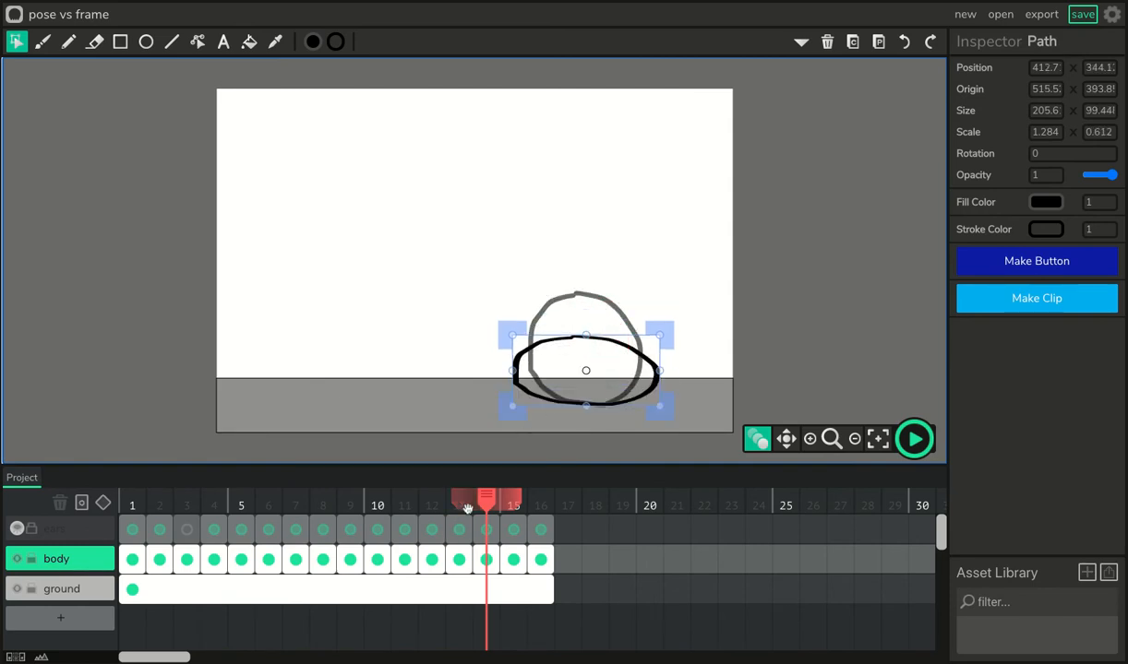
- Scrub through frames 14 to 16 and play the animation to check the landing squash
drag(485, 501, 533, 501)
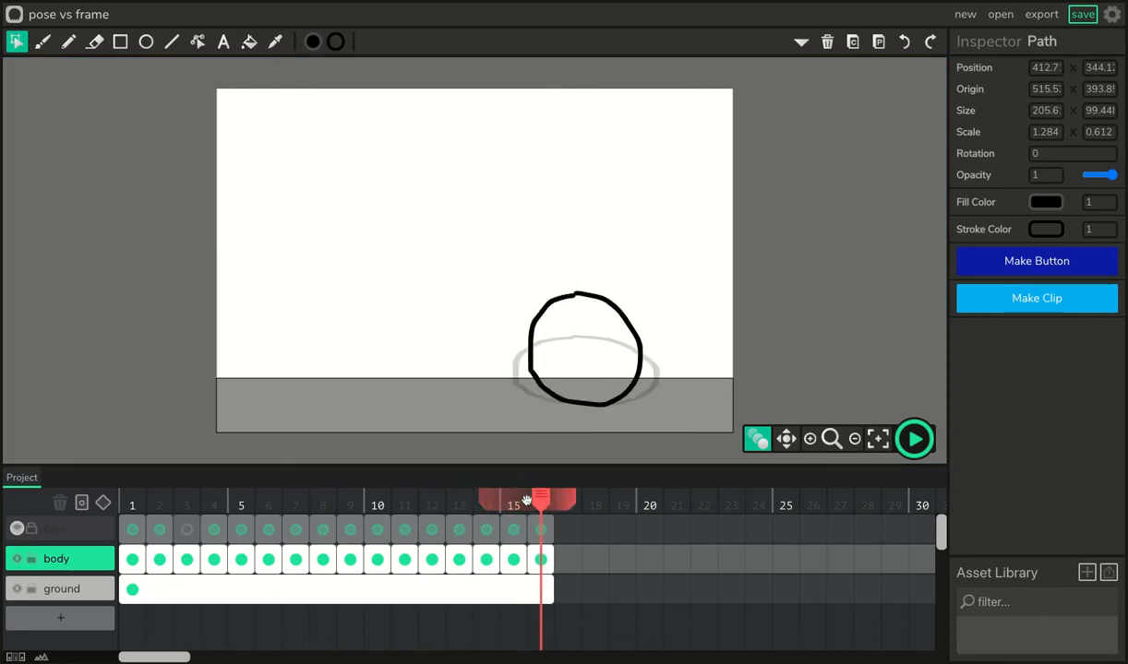
click(494, 501)
click(496, 501)
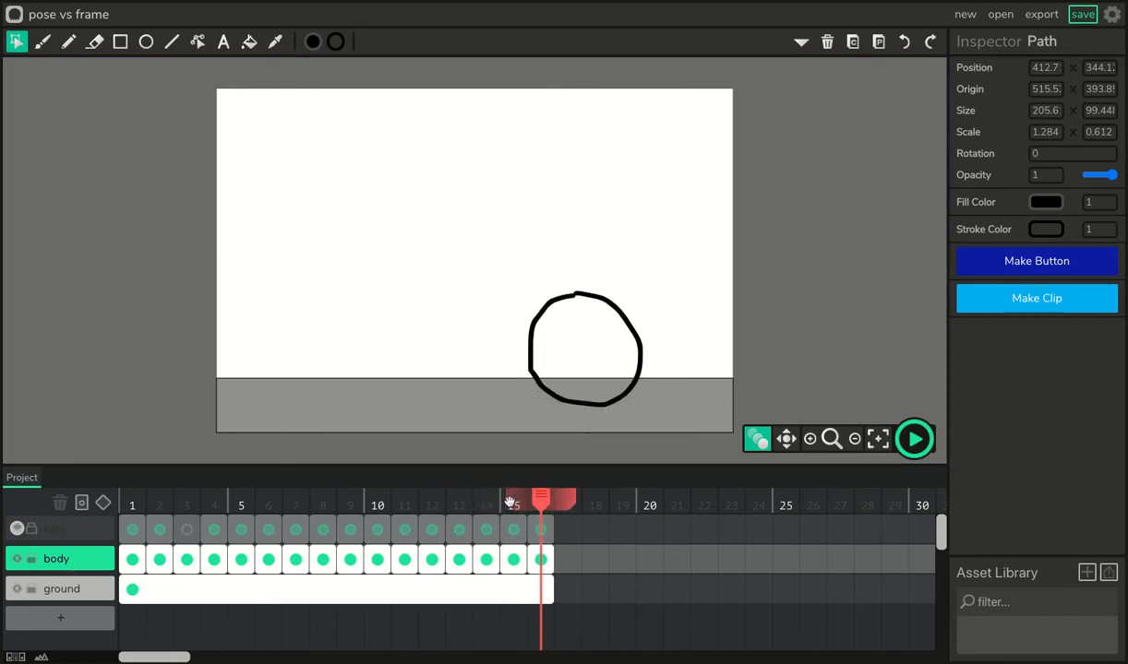
click(913, 440)
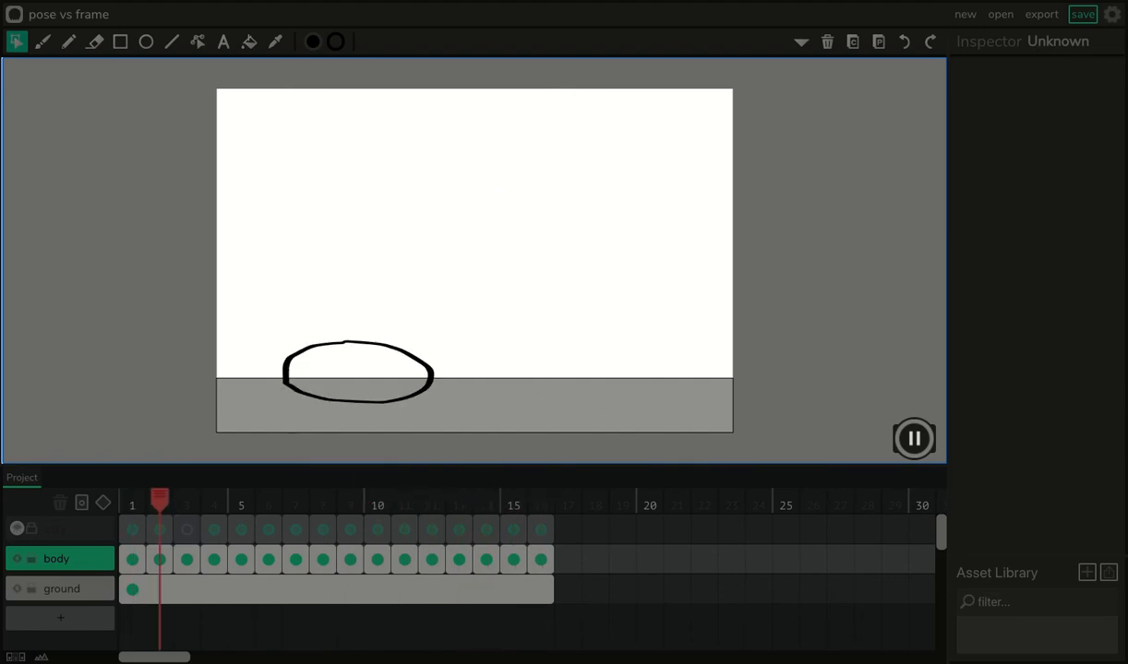
key(space)
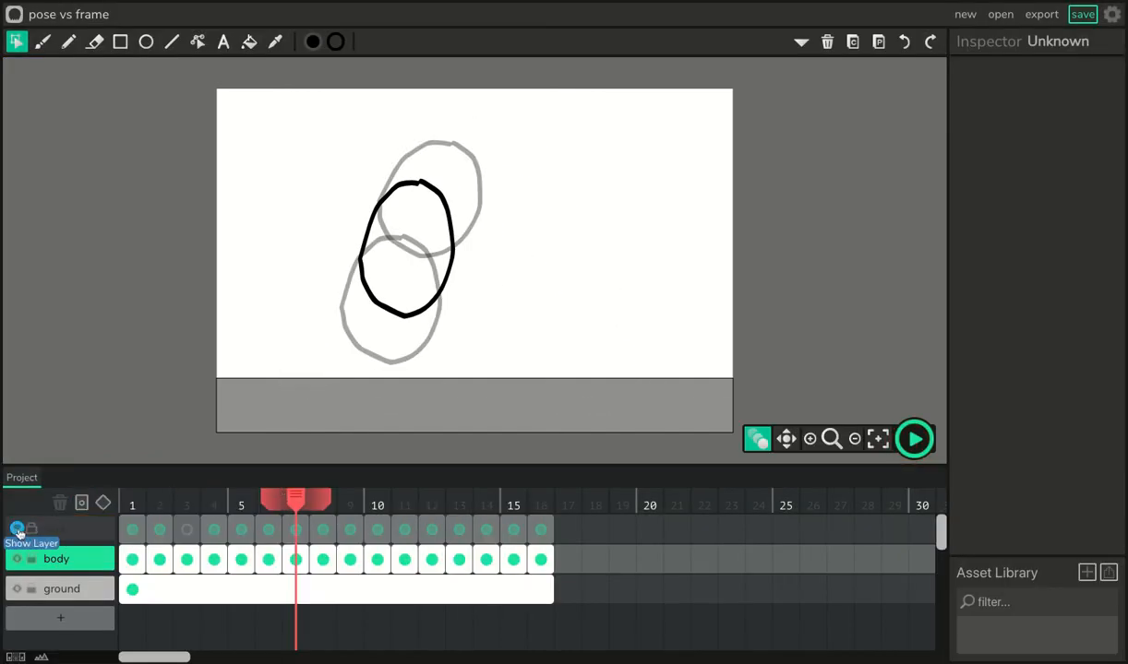
- Show the ears layer again and play the animation from frame 1 to compare the ears with the body
click(17, 530)
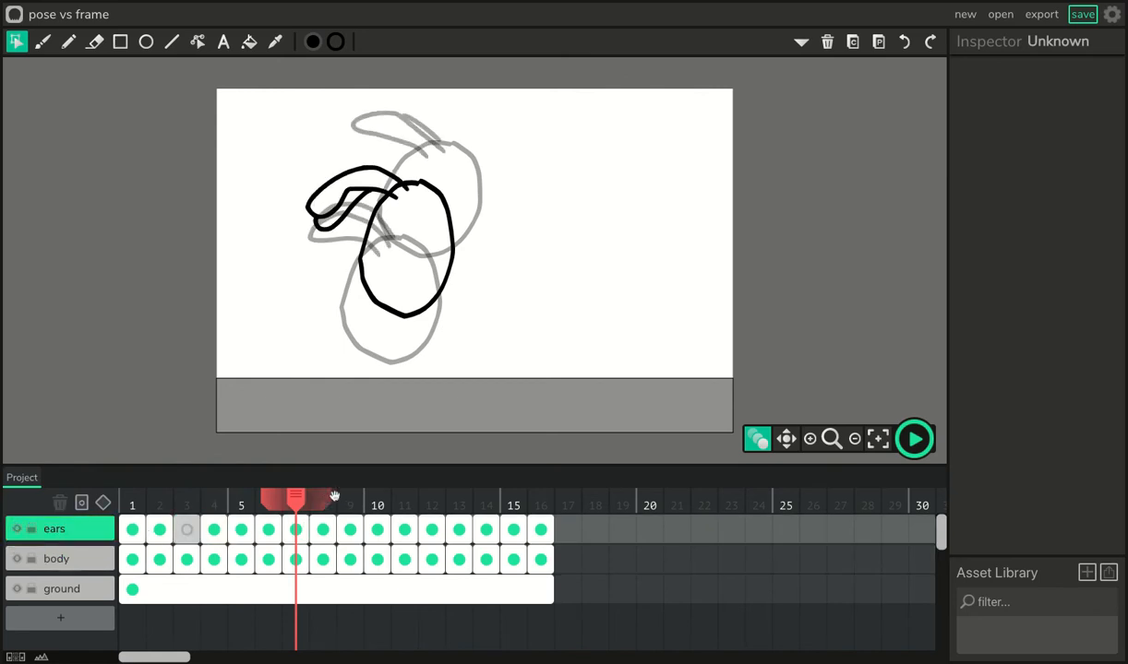
drag(292, 496, 124, 496)
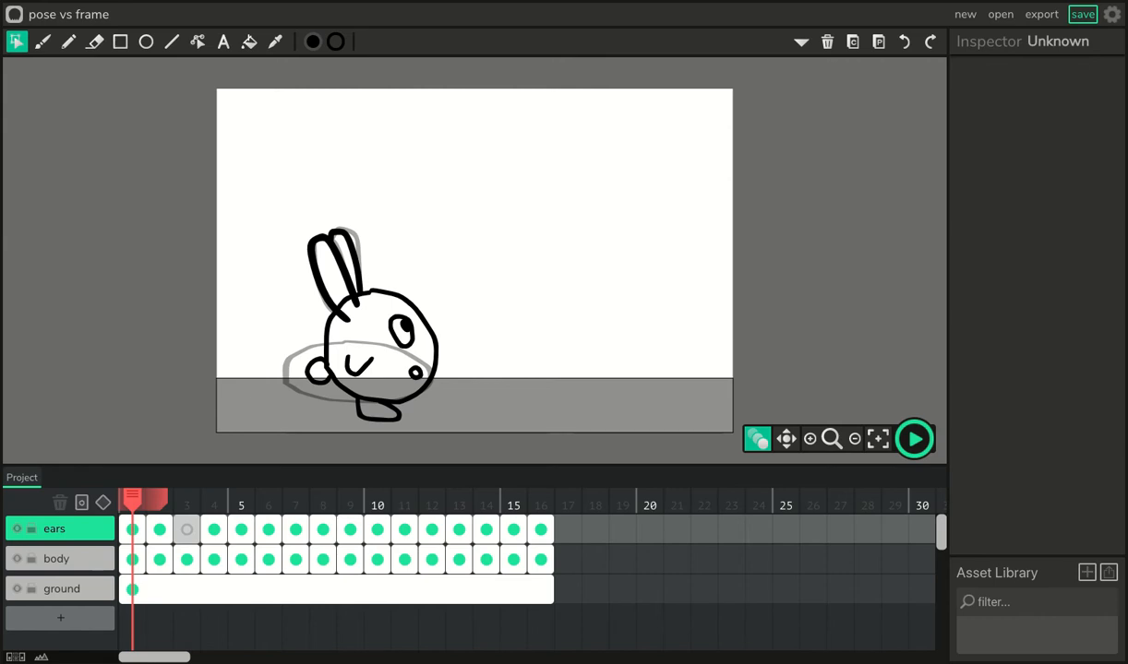
click(913, 440)
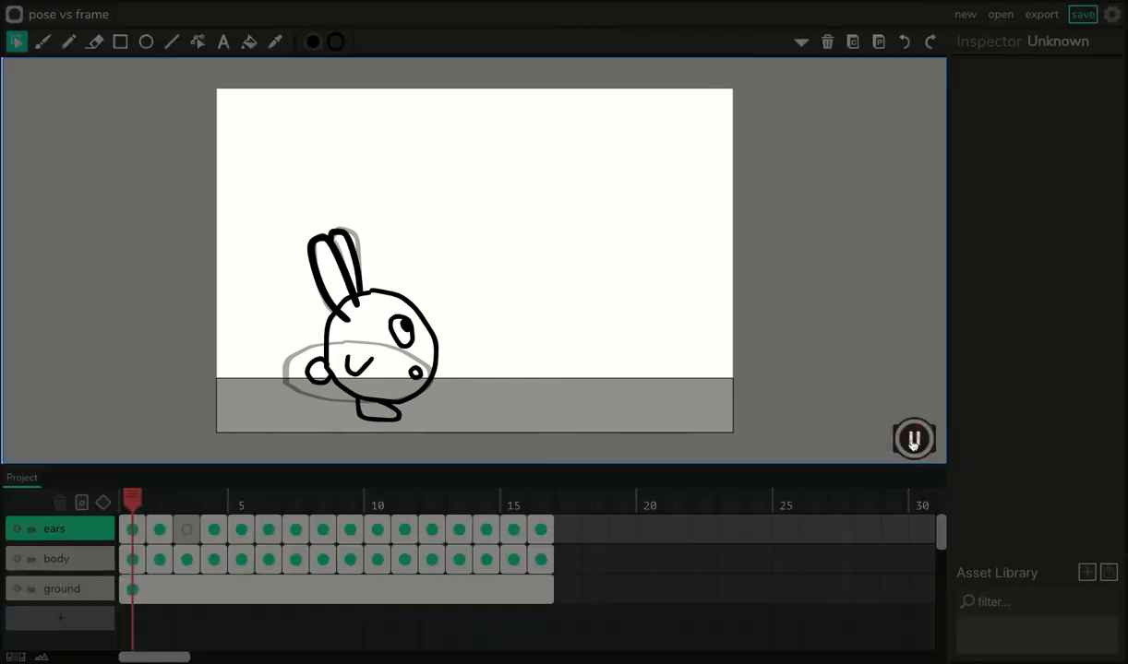
click(913, 439)
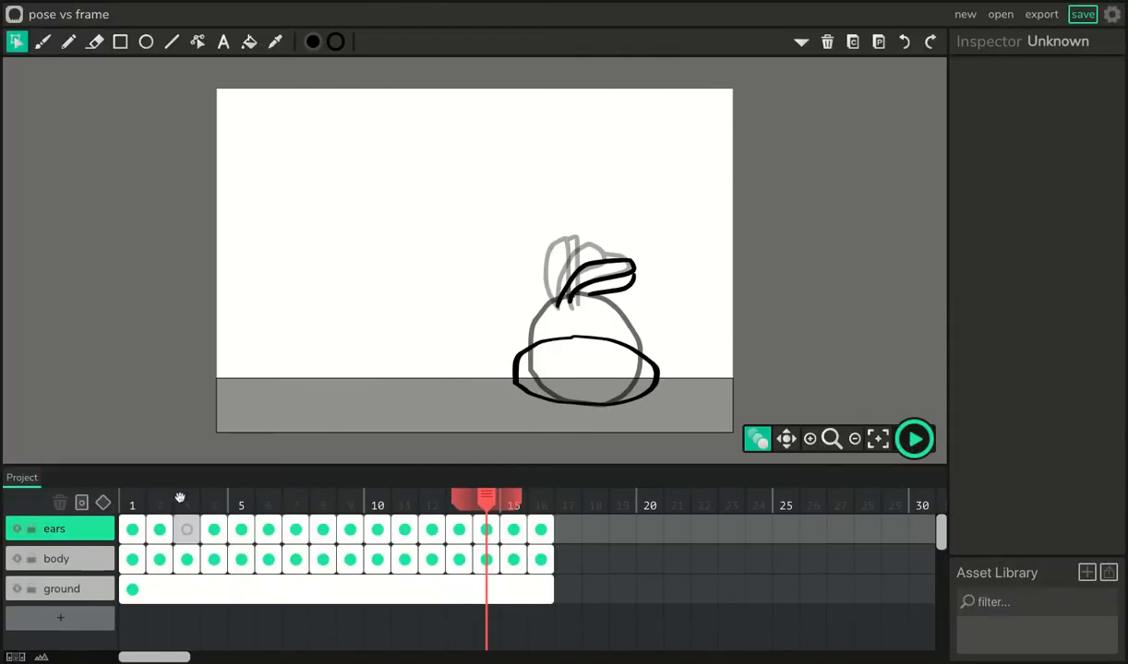
- Remove the old upright ears from frame 2 of the ears layer, erasing part of them and deleting the rest
click(136, 499)
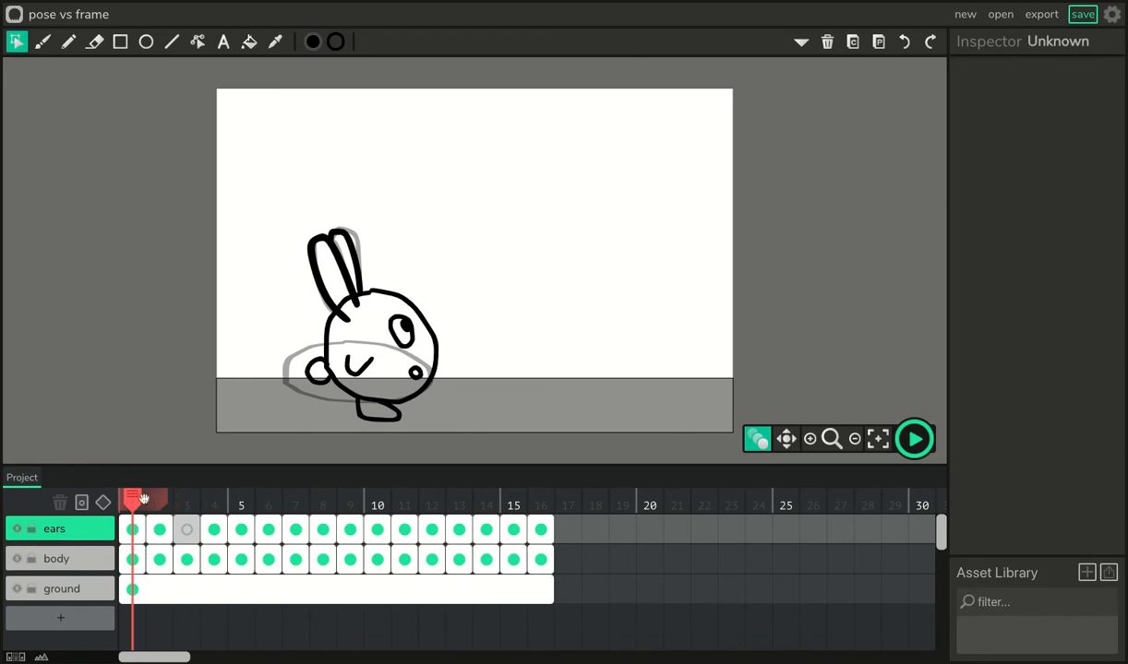
drag(138, 499, 160, 498)
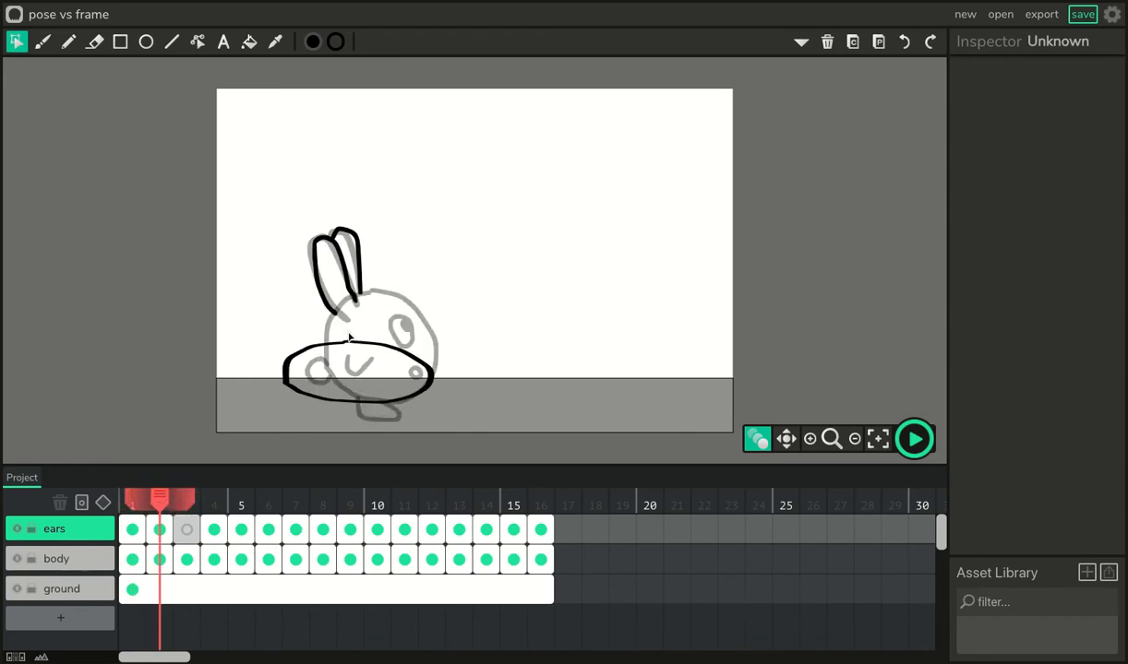
click(94, 41)
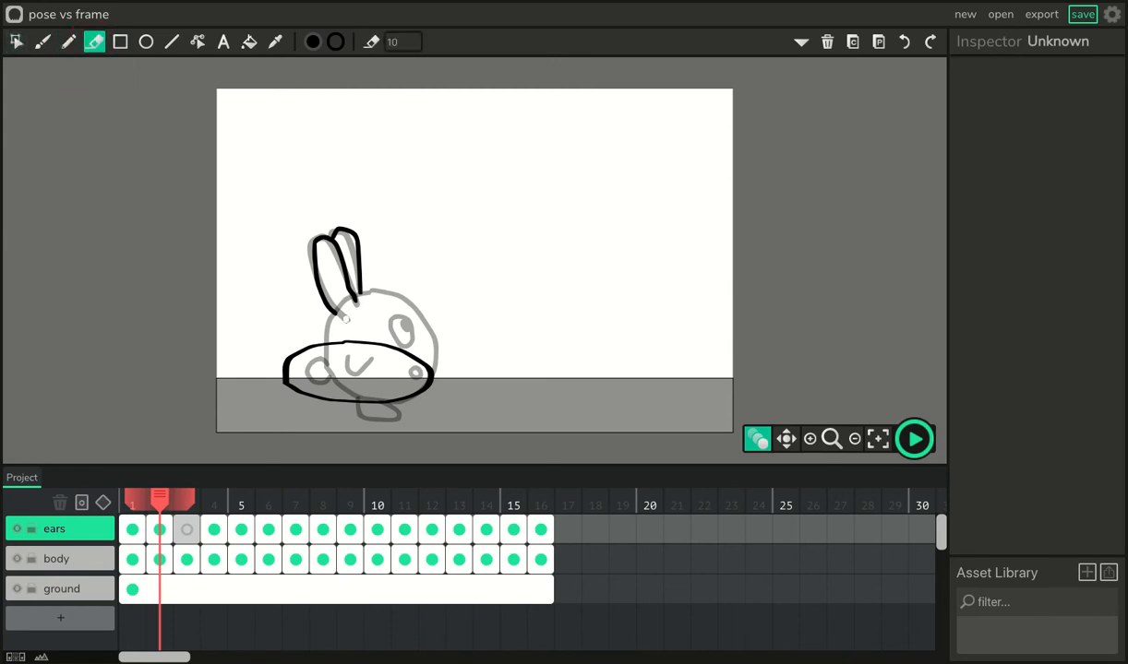
mouse_move(339, 319)
mouse_down()
mouse_move(312, 284)
mouse_move(316, 255)
mouse_up()
mouse_move(311, 245)
mouse_down()
mouse_move(343, 263)
mouse_move(334, 268)
mouse_move(346, 297)
mouse_up()
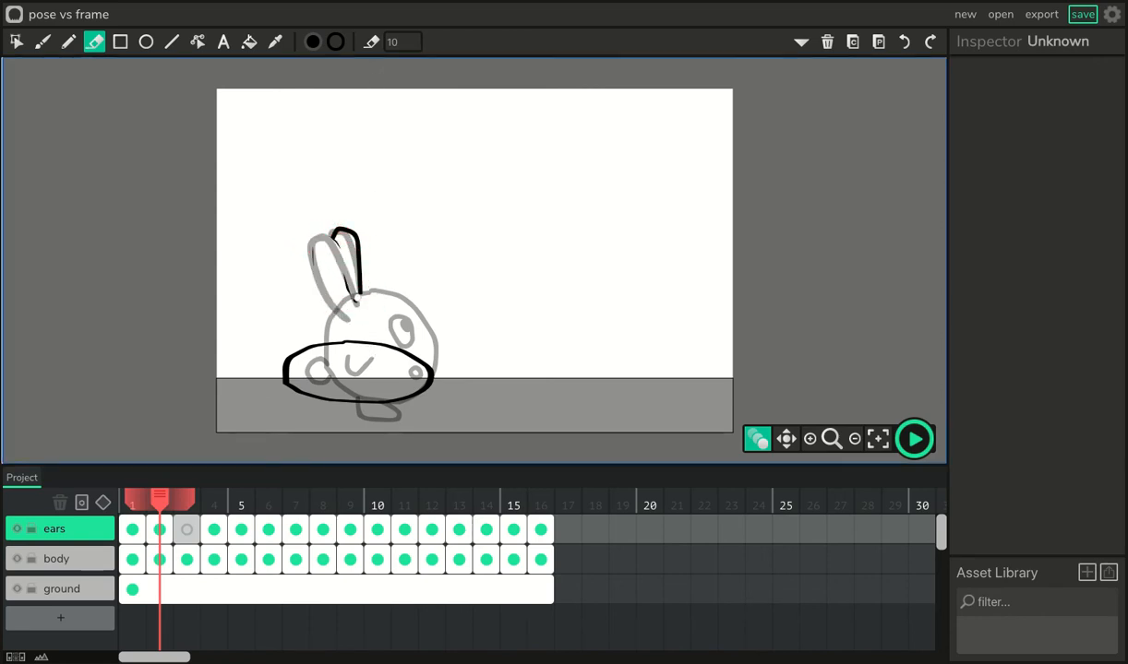
click(14, 42)
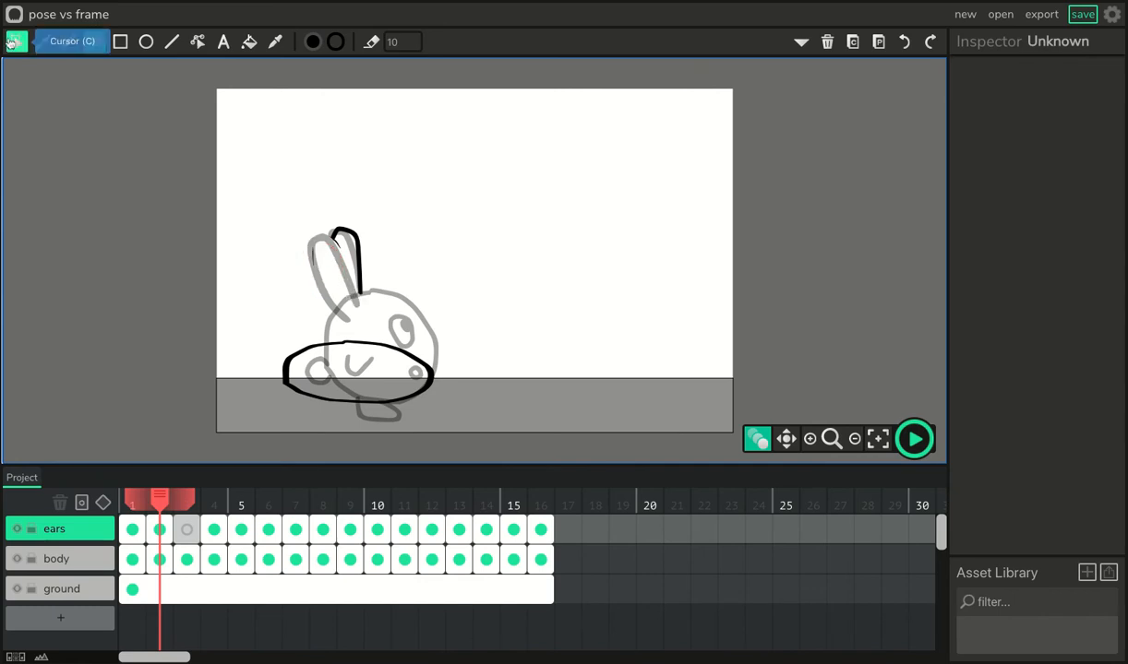
drag(269, 209, 388, 319)
key(Delete)
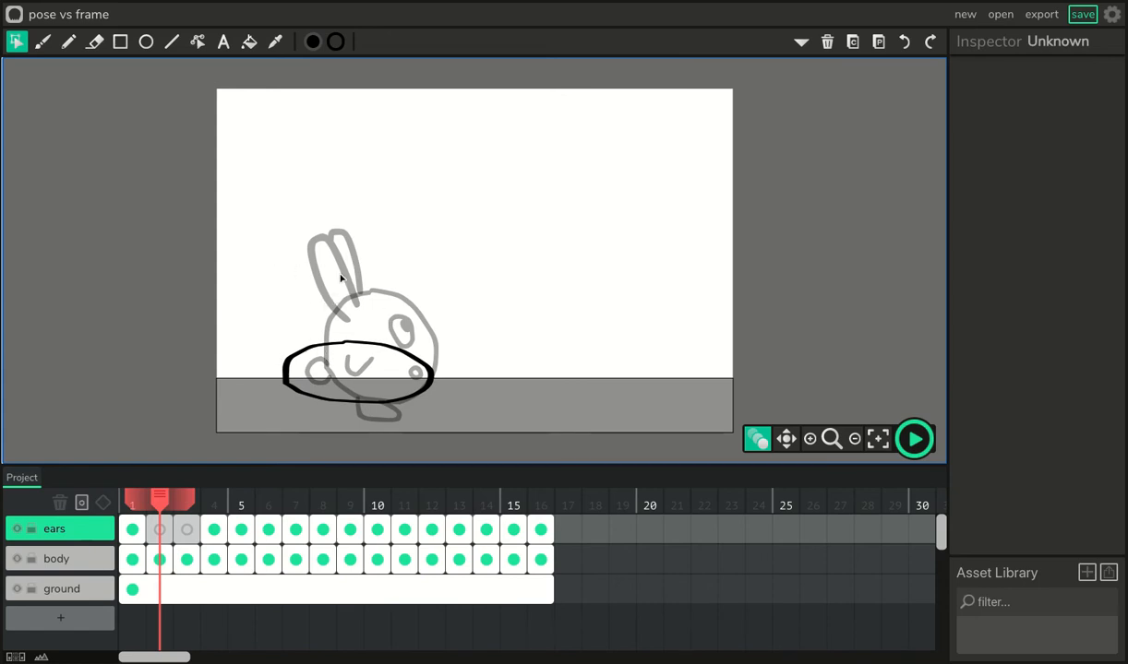
- Draw two forward-leaning ears on top of the squashed body in frame 2 with a size 5 brush, and compare them with frame 1
click(38, 45)
drag(162, 505, 127, 505)
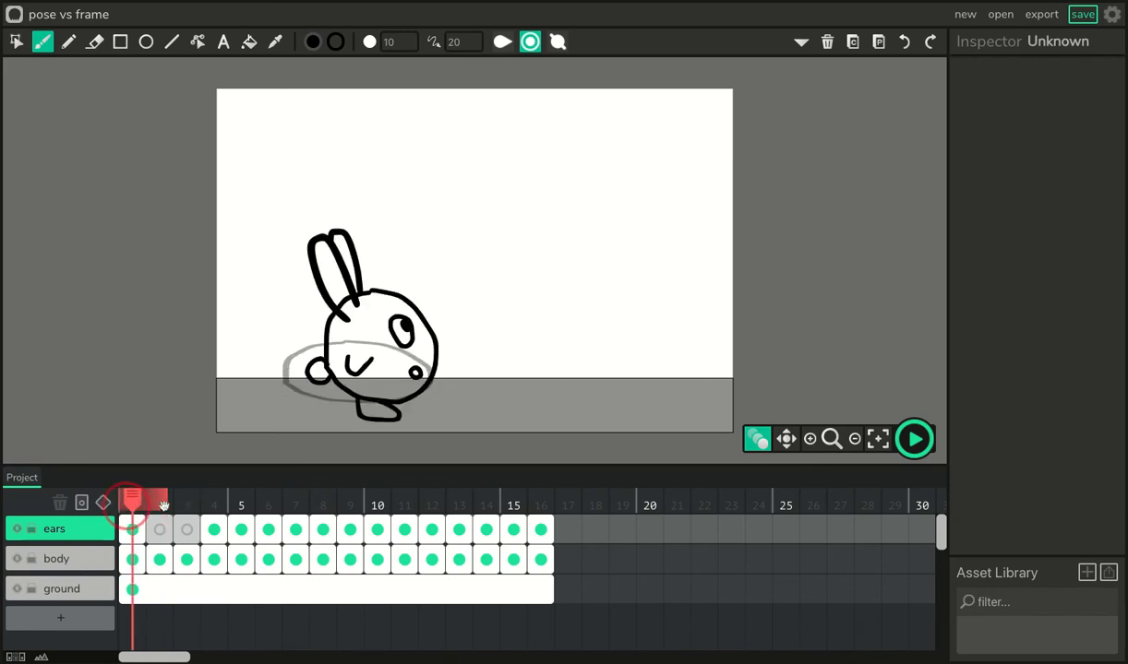
drag(132, 498, 159, 500)
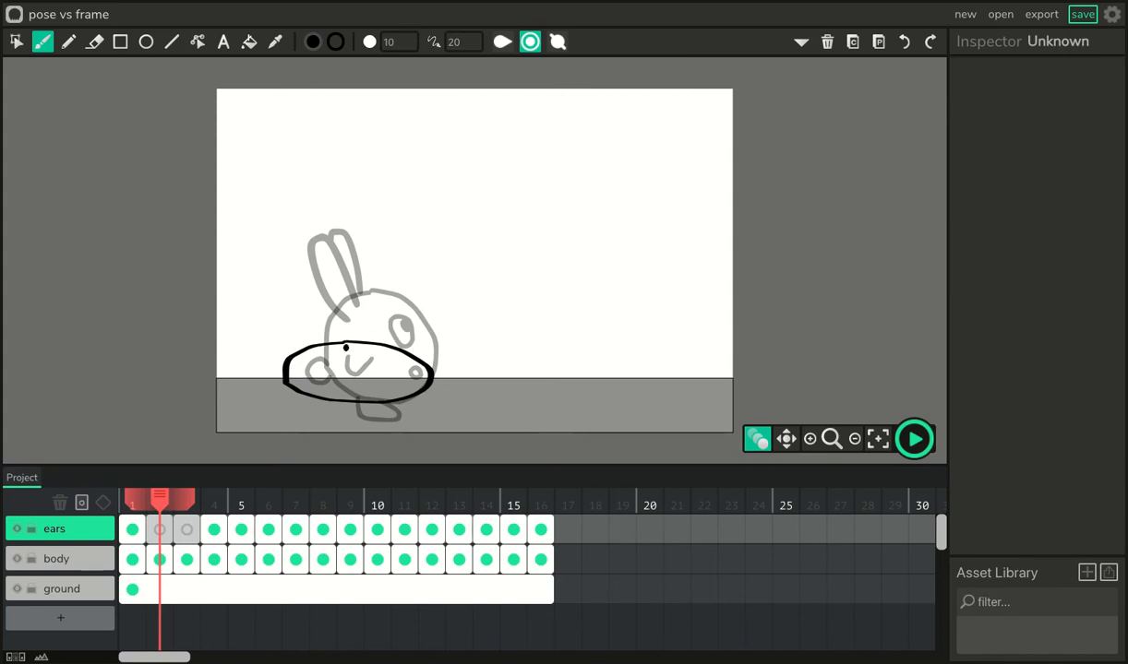
click(392, 41)
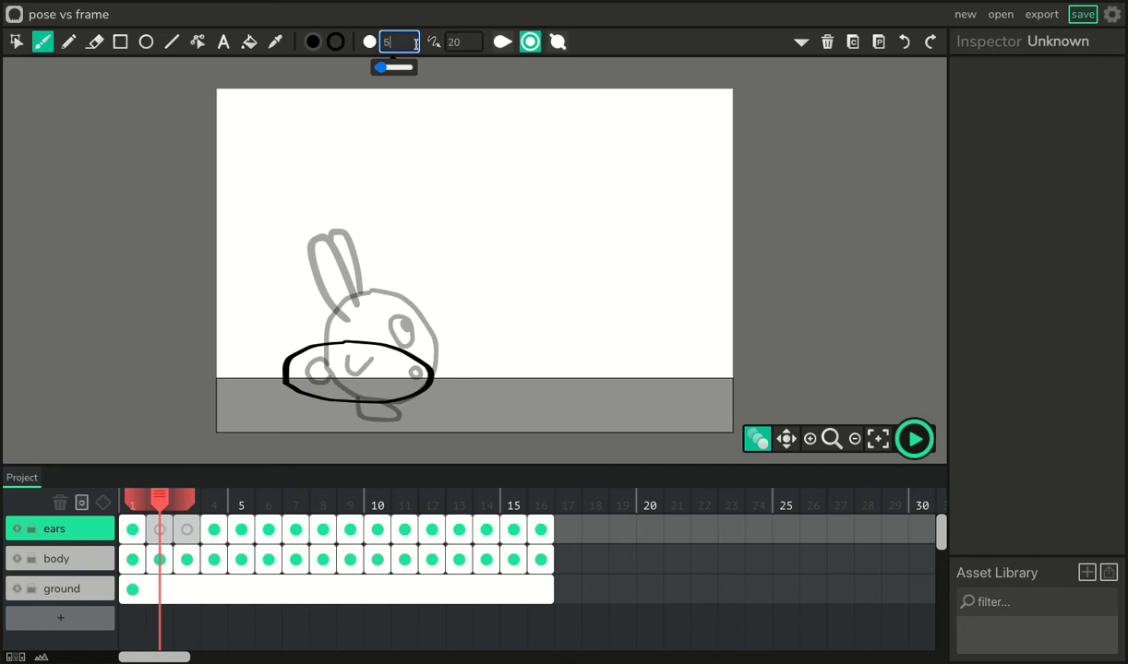
click(370, 43)
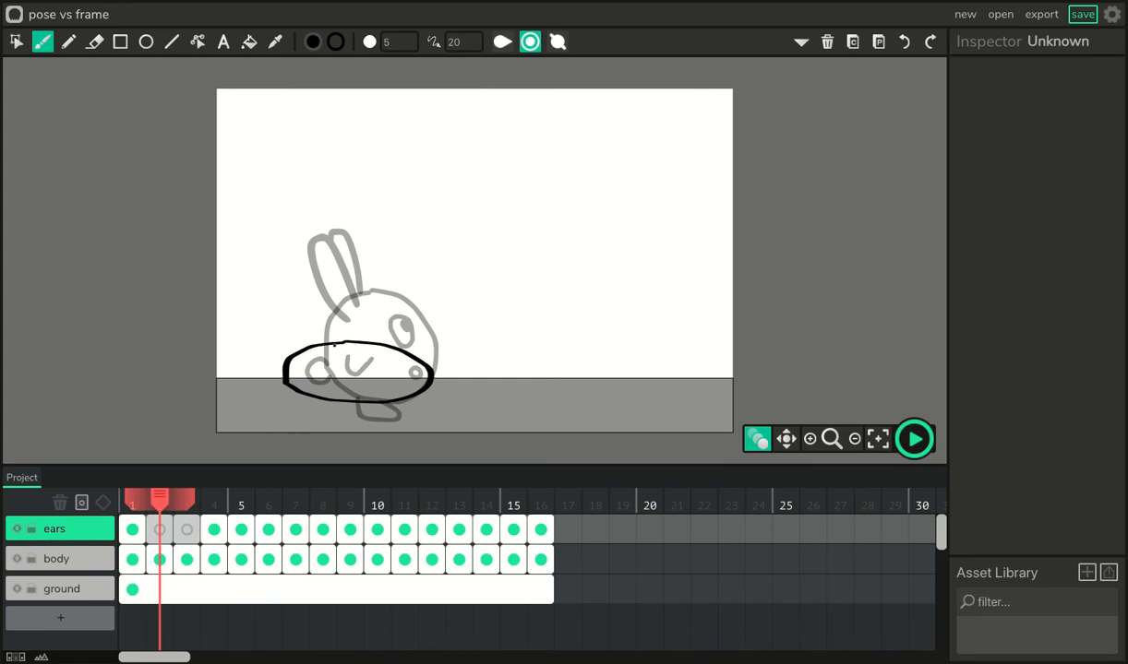
mouse_move(335, 345)
mouse_down()
mouse_move(356, 292)
mouse_move(374, 272)
mouse_move(349, 343)
mouse_move(388, 272)
mouse_move(397, 284)
mouse_move(342, 323)
mouse_move(348, 343)
mouse_up()
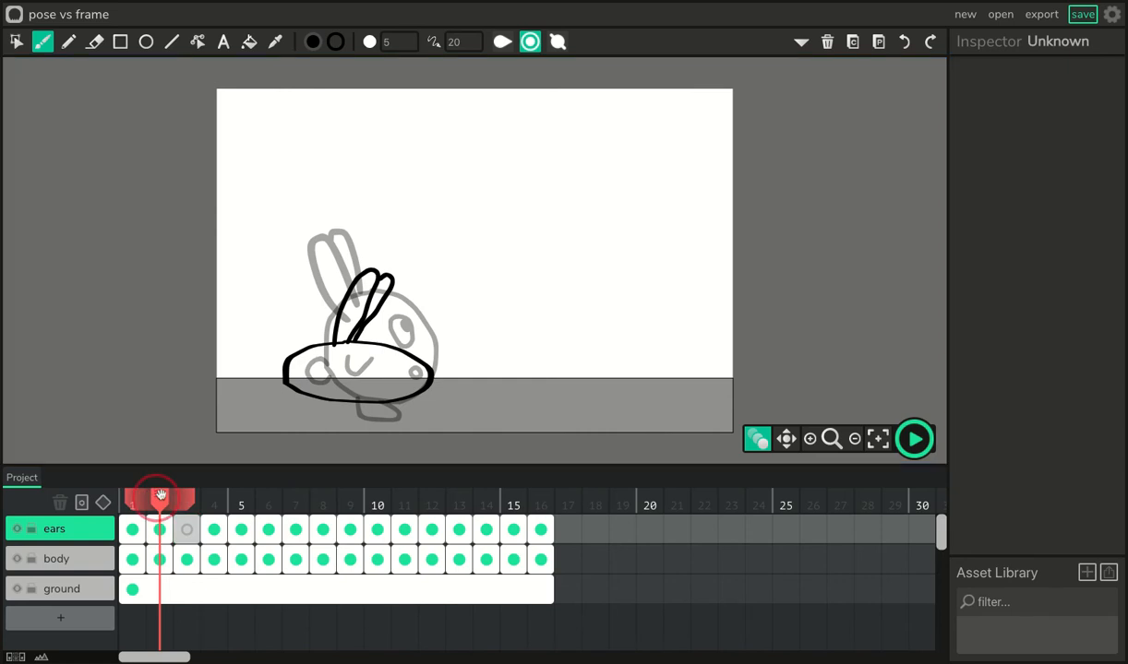
click(132, 499)
click(160, 499)
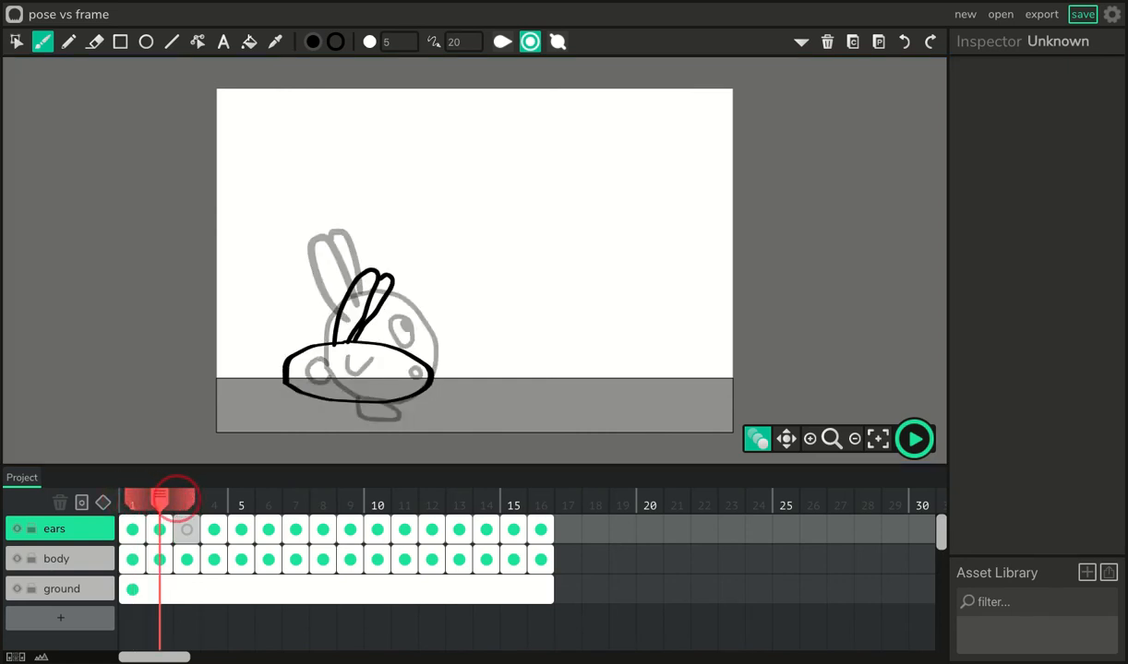
- Draw ears in frame 3 bent slightly lower and further forward than in frame 2, redoing the second ear to match the first
click(187, 499)
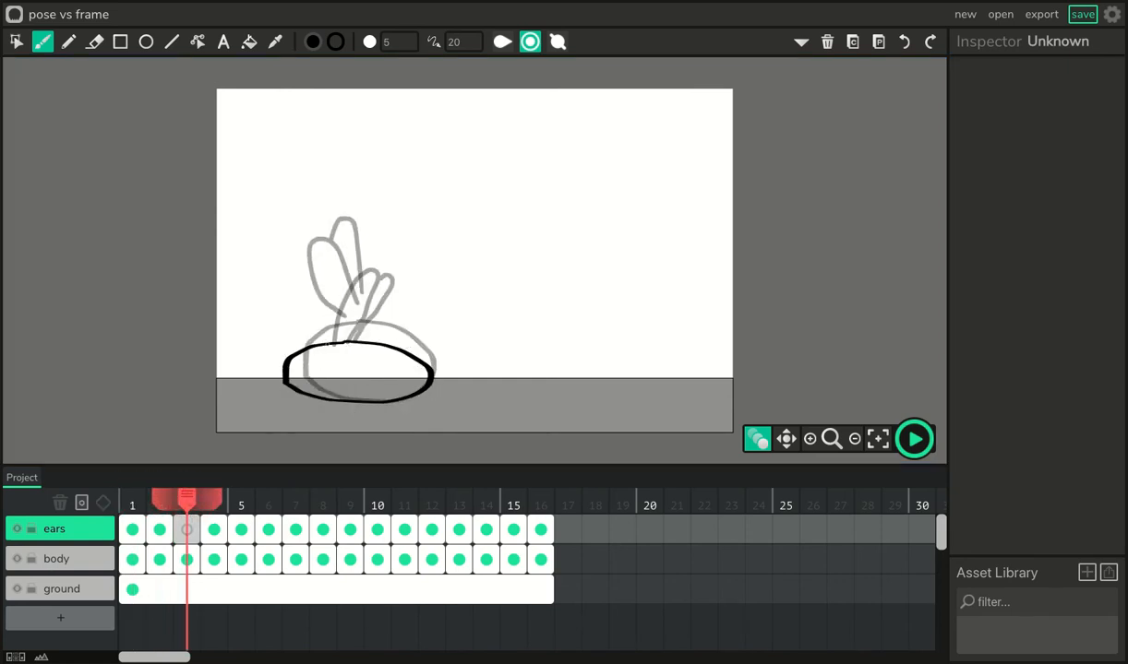
mouse_move(327, 347)
mouse_down()
mouse_move(335, 311)
mouse_move(361, 287)
mouse_move(381, 289)
mouse_move(345, 346)
mouse_move(380, 325)
mouse_move(382, 282)
mouse_up()
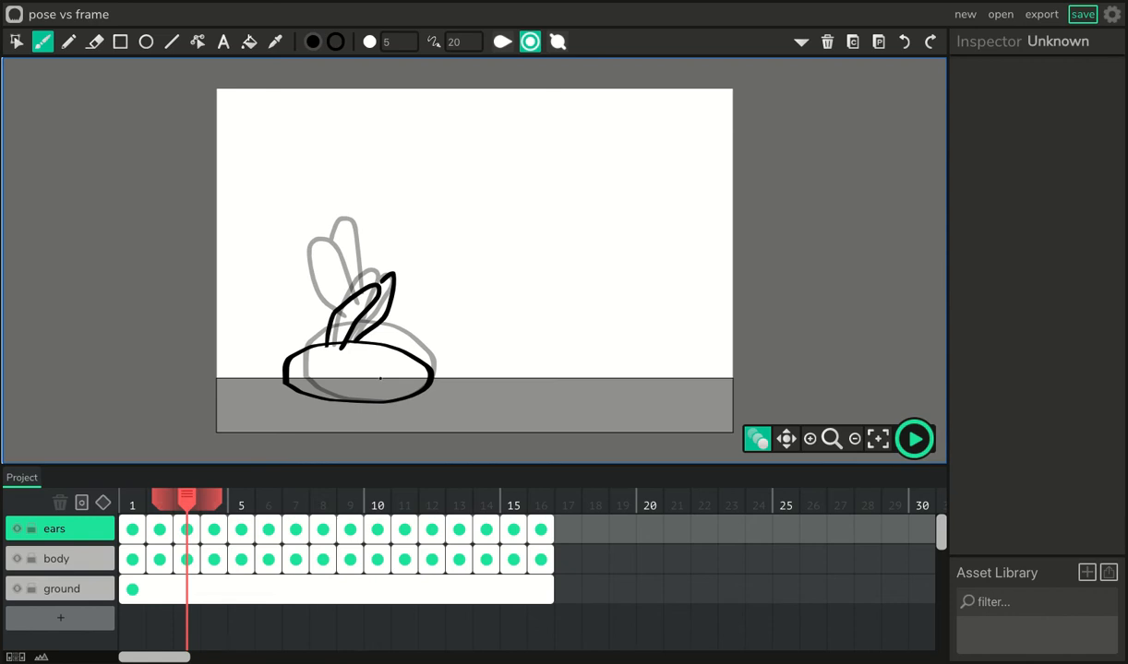
key(ctrl+z)
mouse_move(347, 344)
mouse_down()
mouse_move(394, 291)
mouse_move(378, 281)
mouse_up()
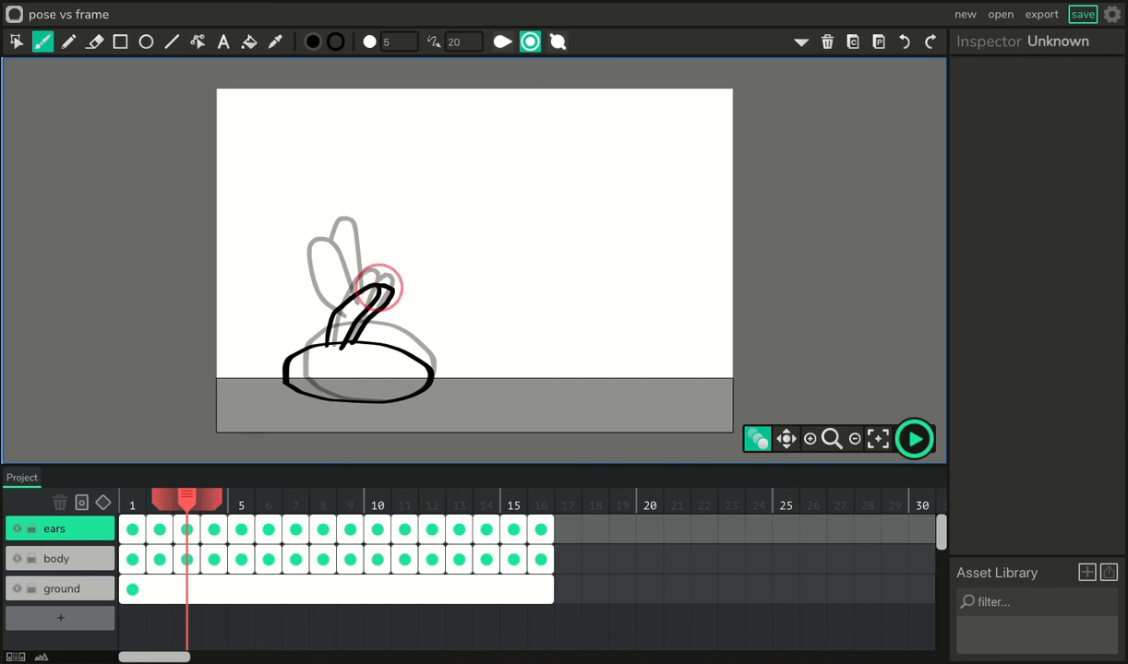
- Replace the ears in frame 4 with new brush-drawn ears that lean back from the top of the half-squashed body
mouse_move(180, 501)
mouse_down()
mouse_move(132, 499)
mouse_move(213, 498)
mouse_up()
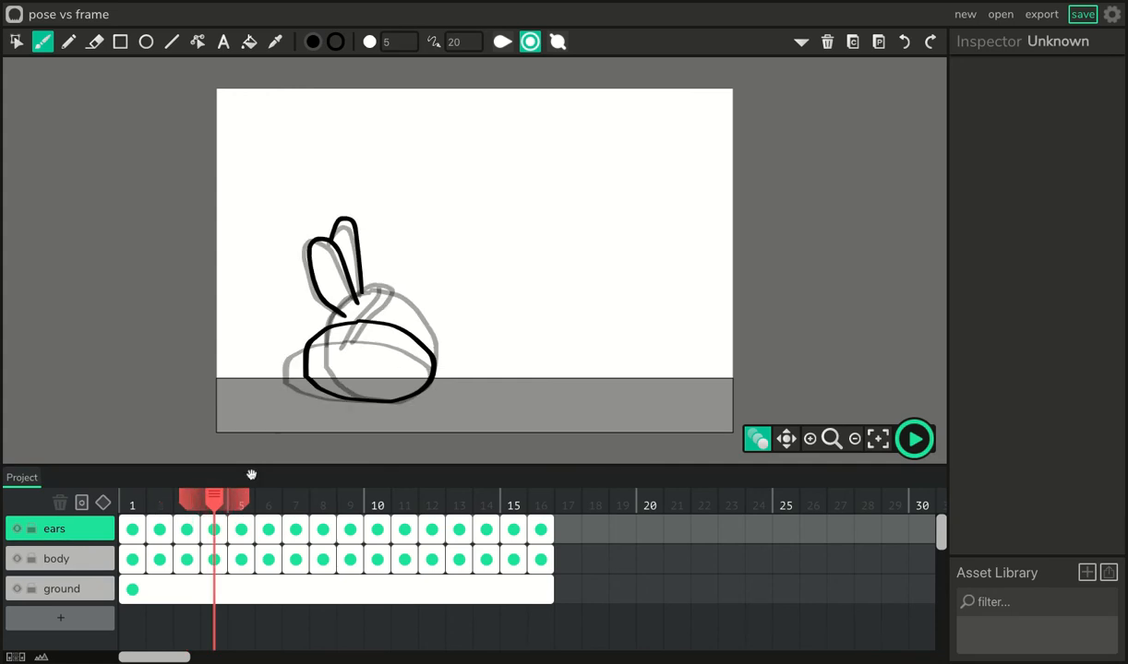
click(17, 42)
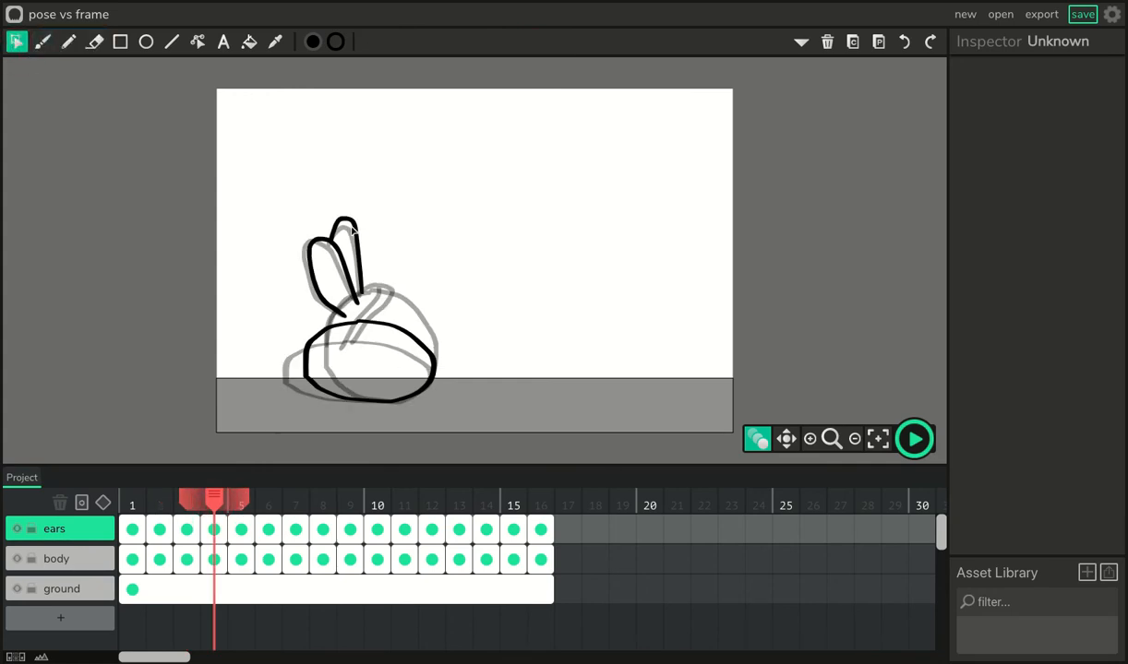
click(354, 230)
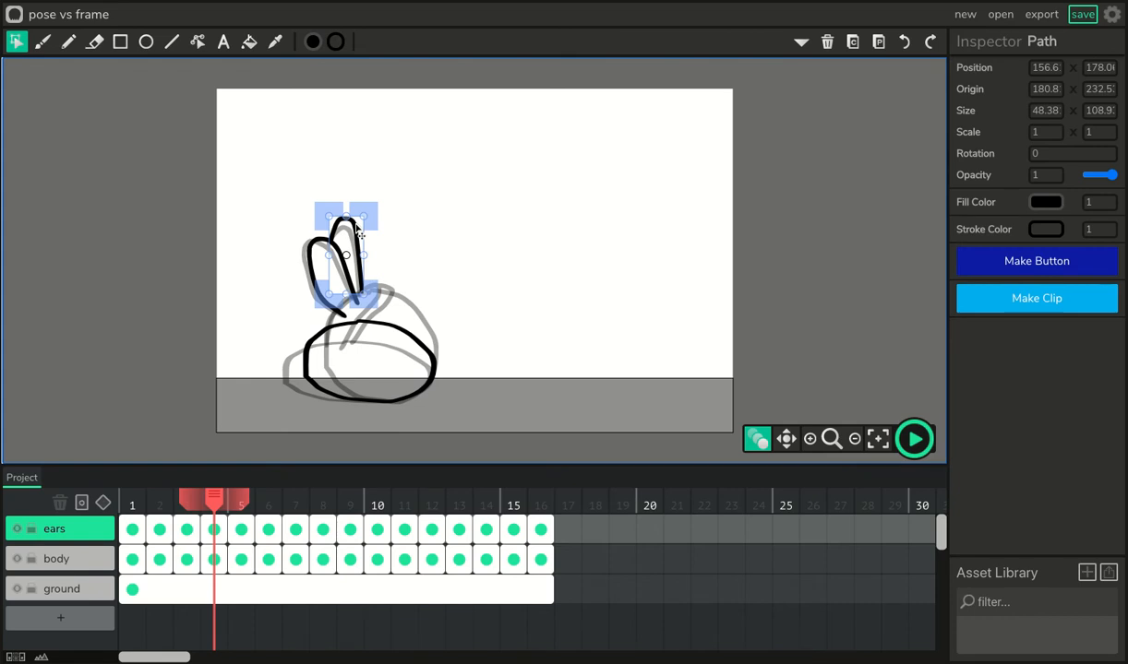
key(Delete)
click(343, 240)
key(Delete)
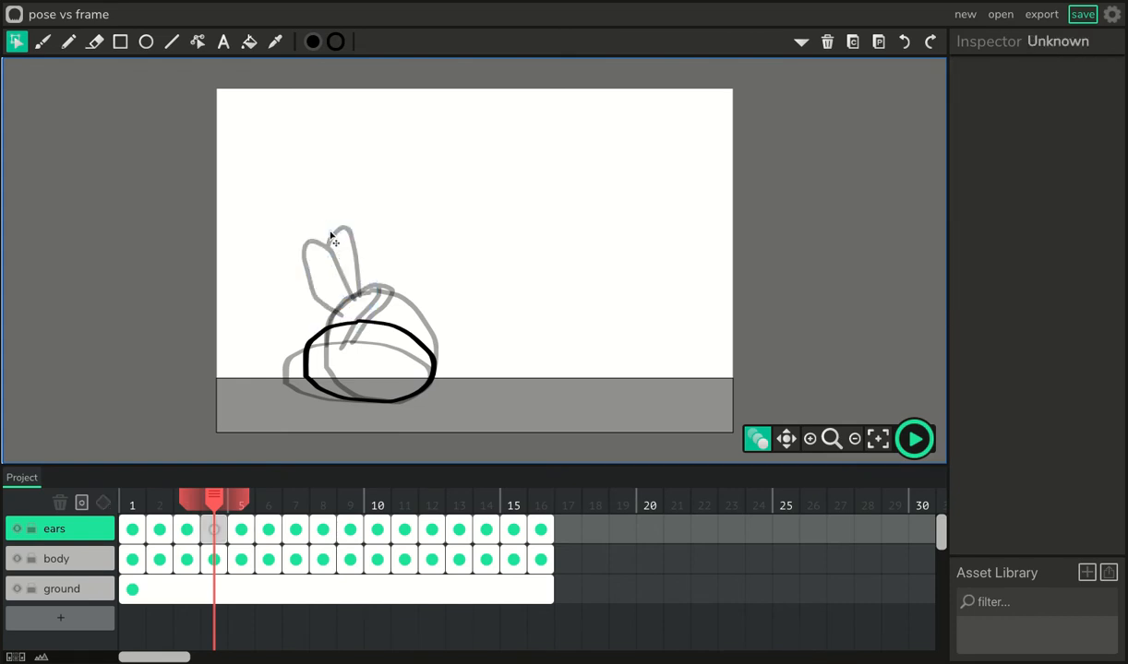
click(42, 43)
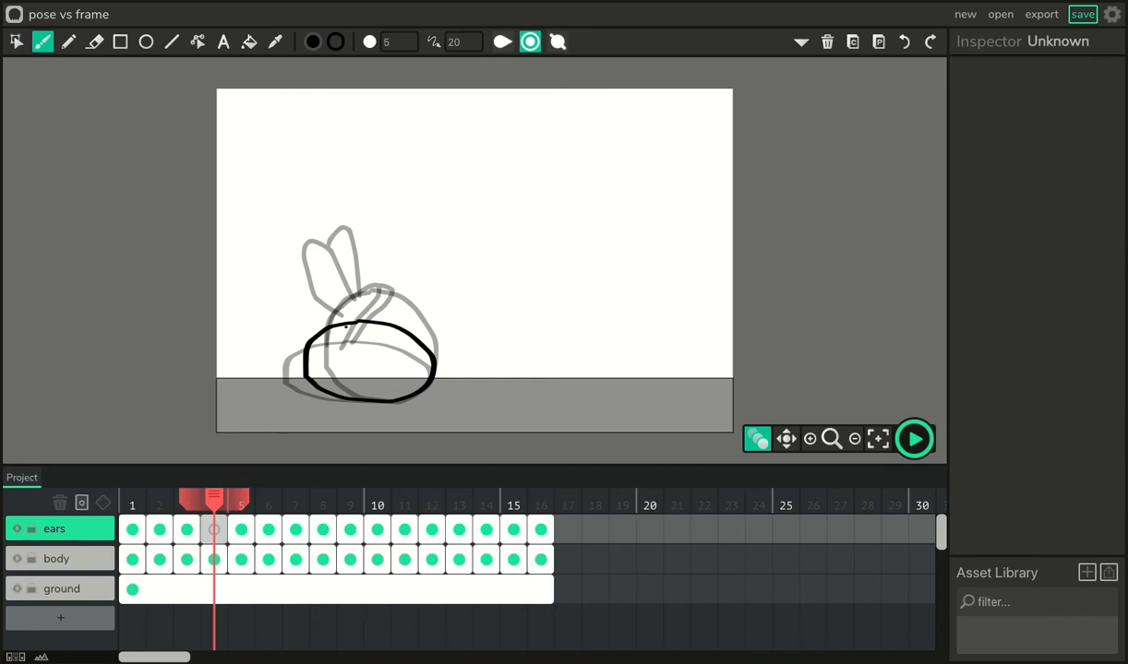
mouse_move(345, 325)
mouse_down()
mouse_move(299, 287)
mouse_move(300, 264)
mouse_move(326, 271)
mouse_move(353, 325)
mouse_move(363, 322)
mouse_move(333, 249)
mouse_move(309, 270)
mouse_up()
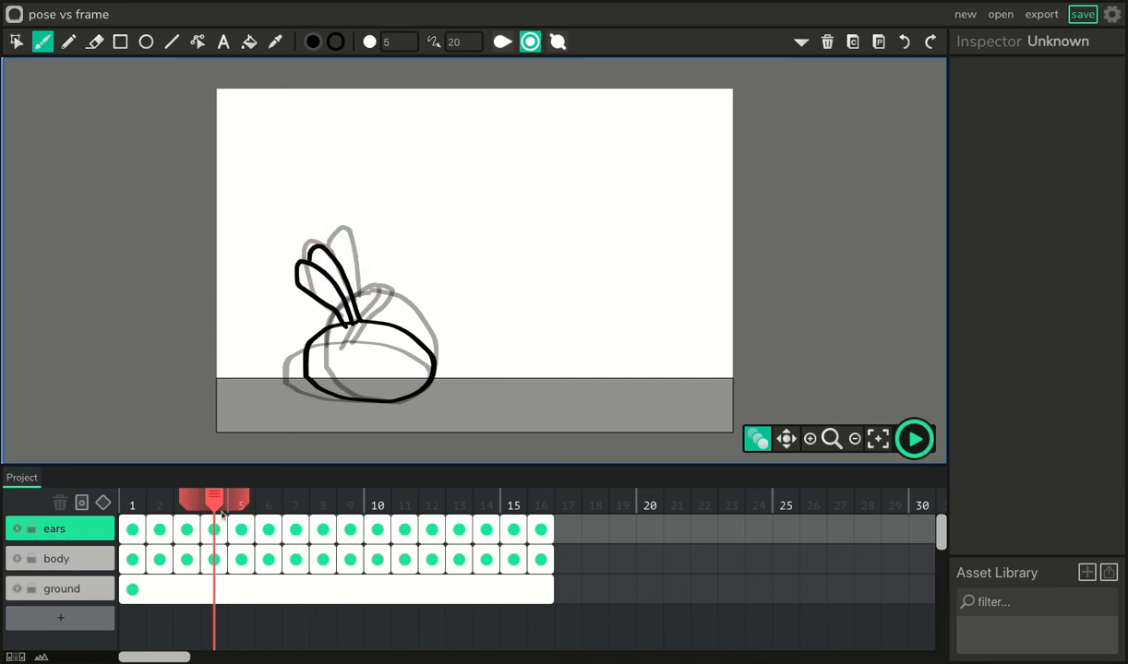
- Play the animation from frame 1 to check the new ear poses, and return to frame 1
mouse_move(214, 501)
mouse_down()
mouse_move(96, 503)
mouse_move(322, 500)
mouse_move(131, 500)
mouse_up()
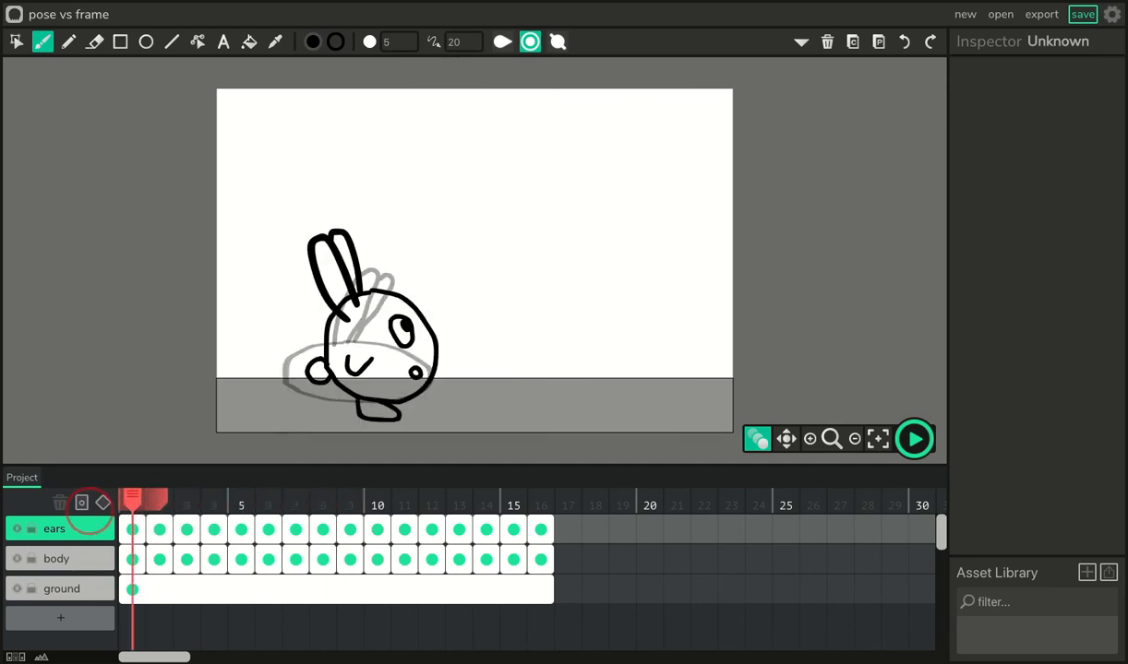
click(914, 439)
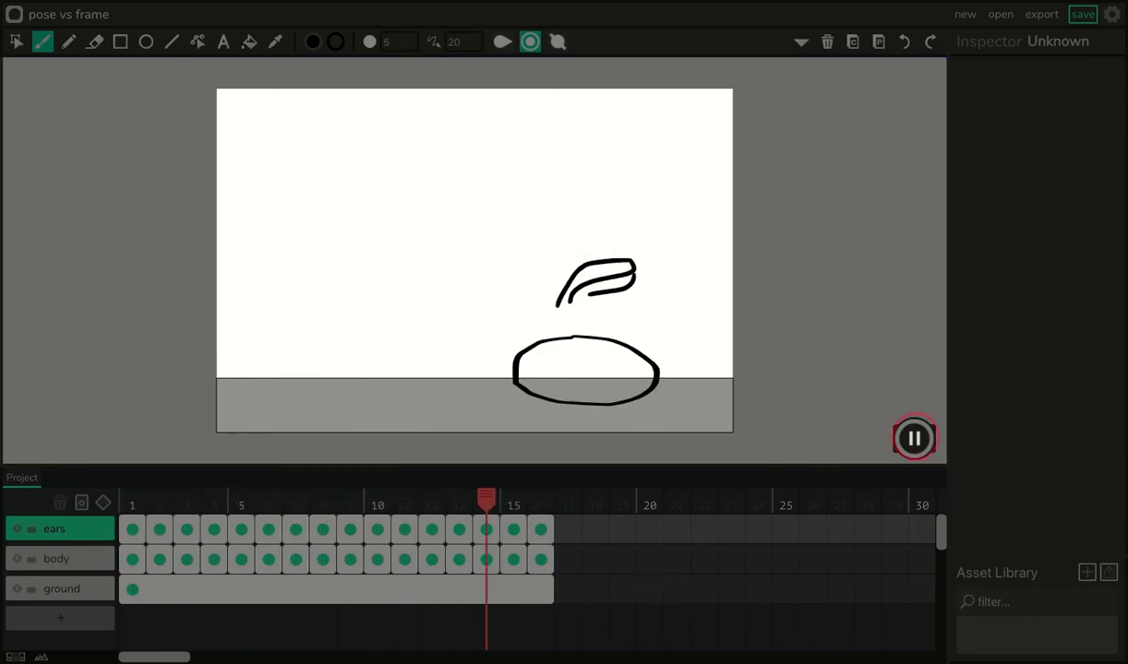
click(913, 439)
drag(514, 500, 78, 513)
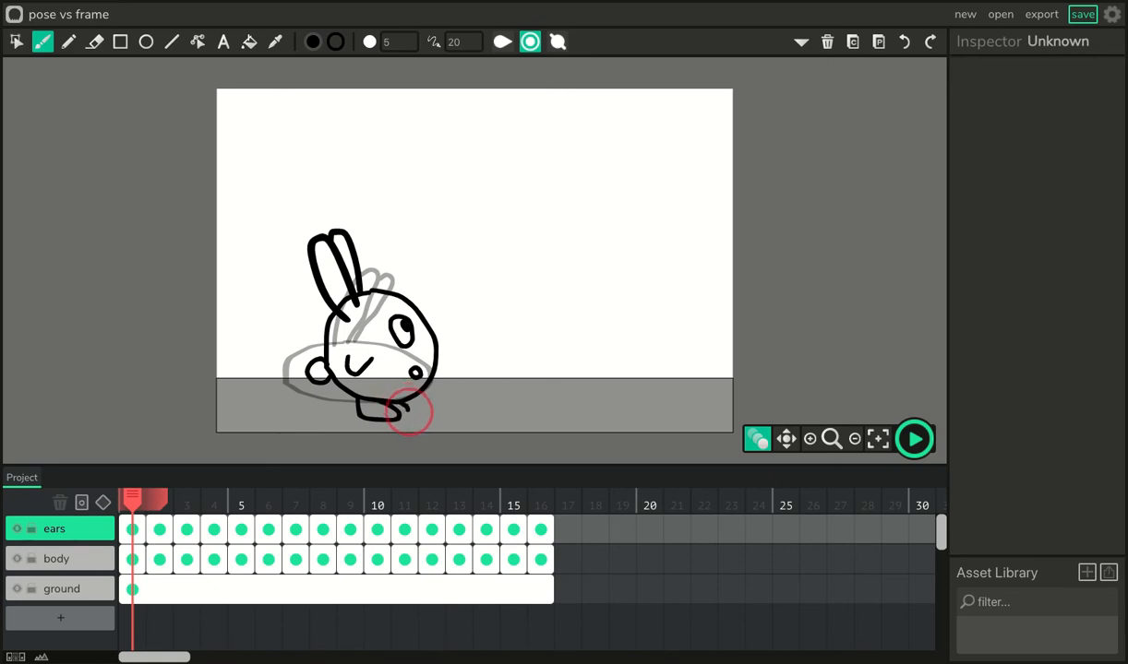
- Add a second foot beside the existing one in frame 1, and draw both feet beneath the squashed body in frame 2
click(422, 430)
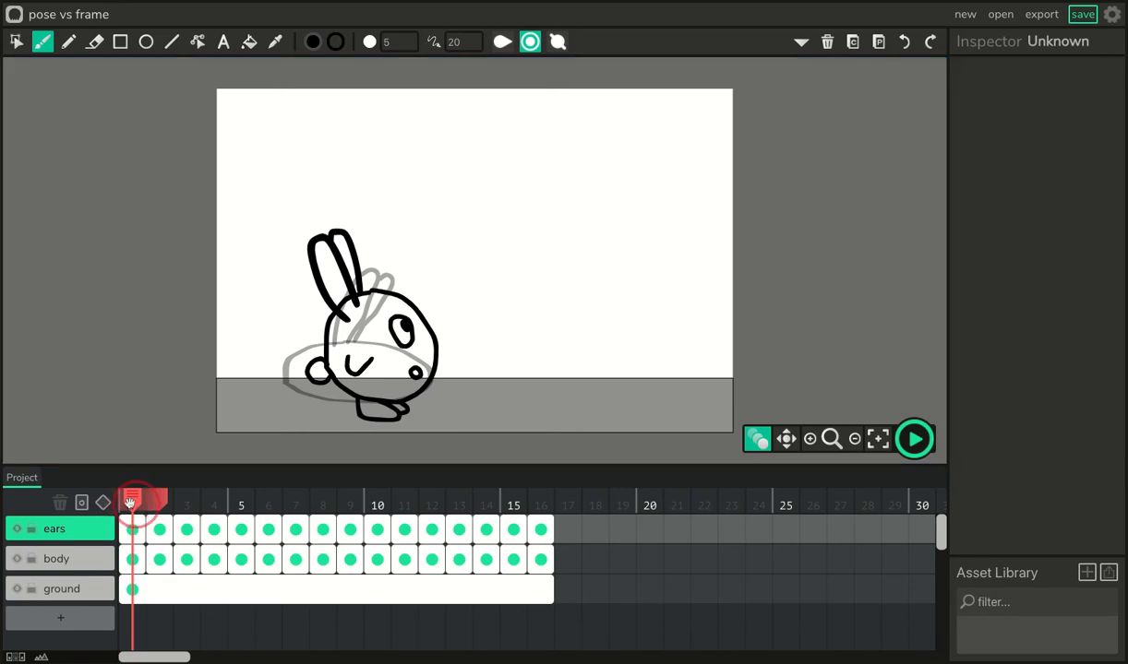
click(157, 499)
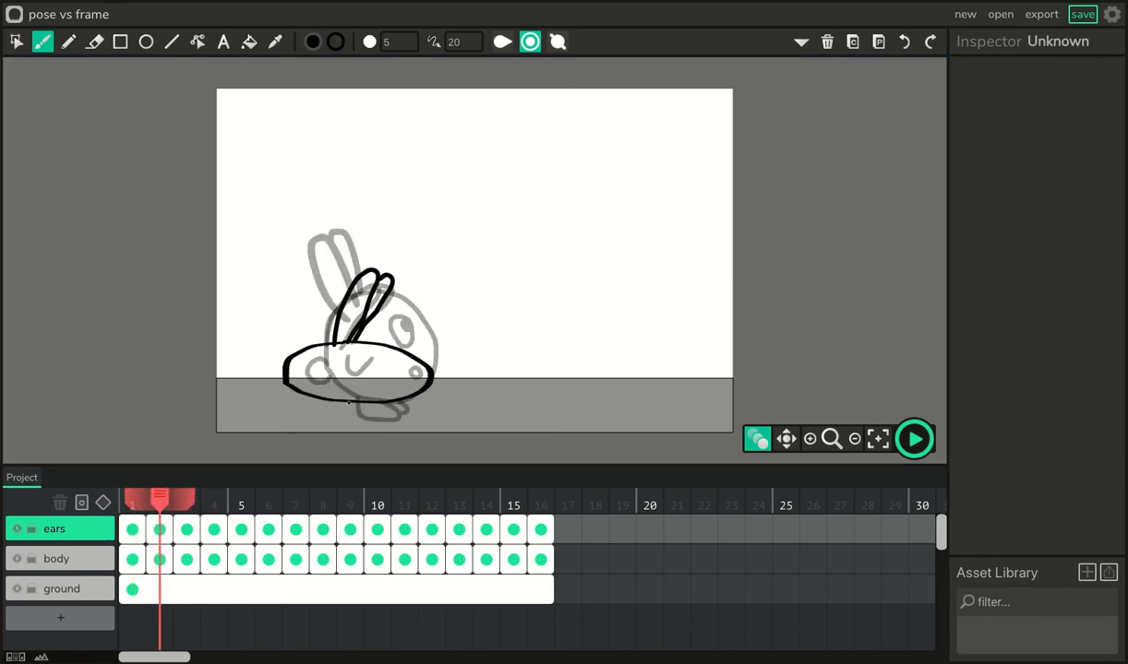
mouse_move(347, 403)
mouse_down()
mouse_move(378, 422)
mouse_move(376, 396)
mouse_move(398, 409)
mouse_move(384, 417)
mouse_up()
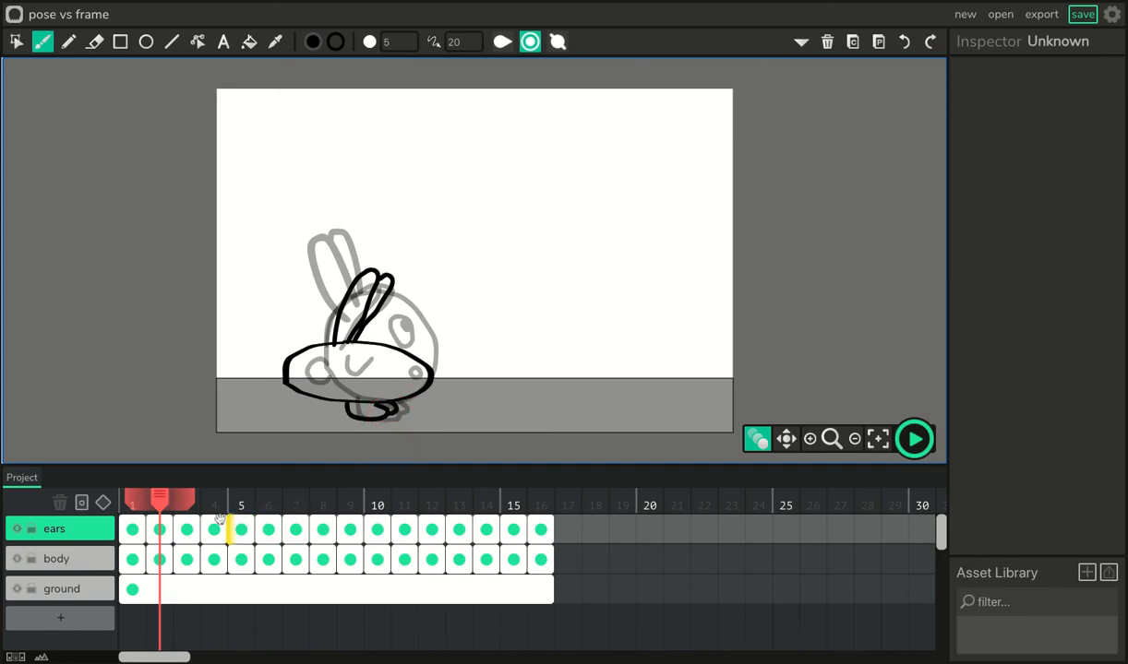
- Draw a pair of flattened feet beneath the body in frames 3 and 4
click(165, 500)
key(Right)
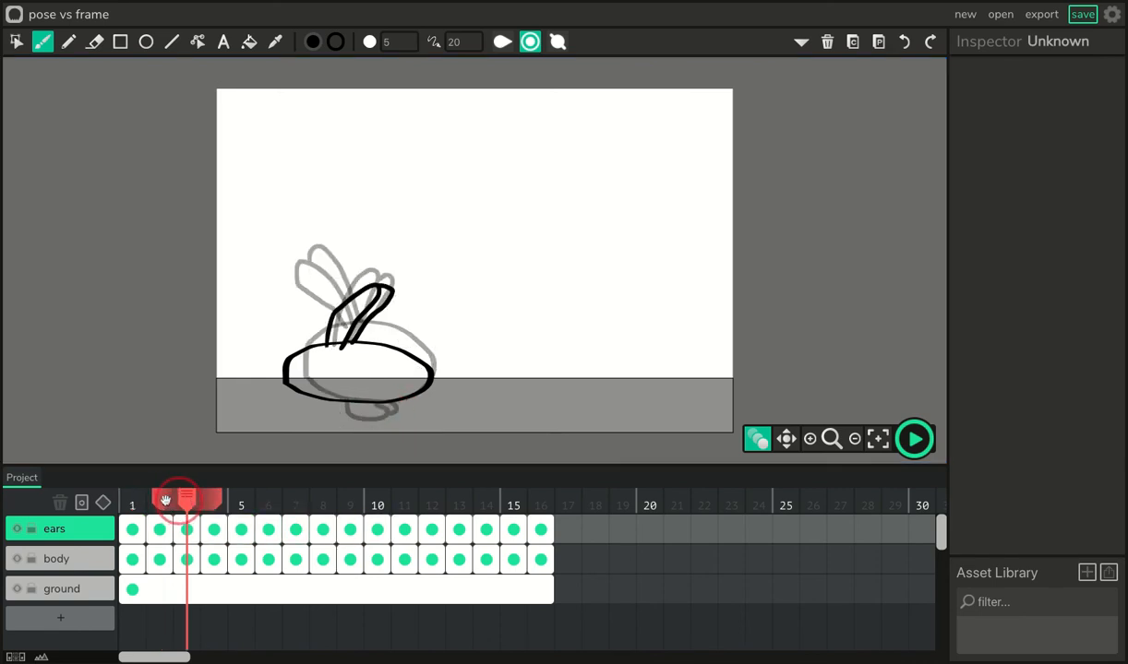
mouse_move(342, 403)
mouse_down()
mouse_move(396, 405)
mouse_move(384, 411)
mouse_up()
click(211, 499)
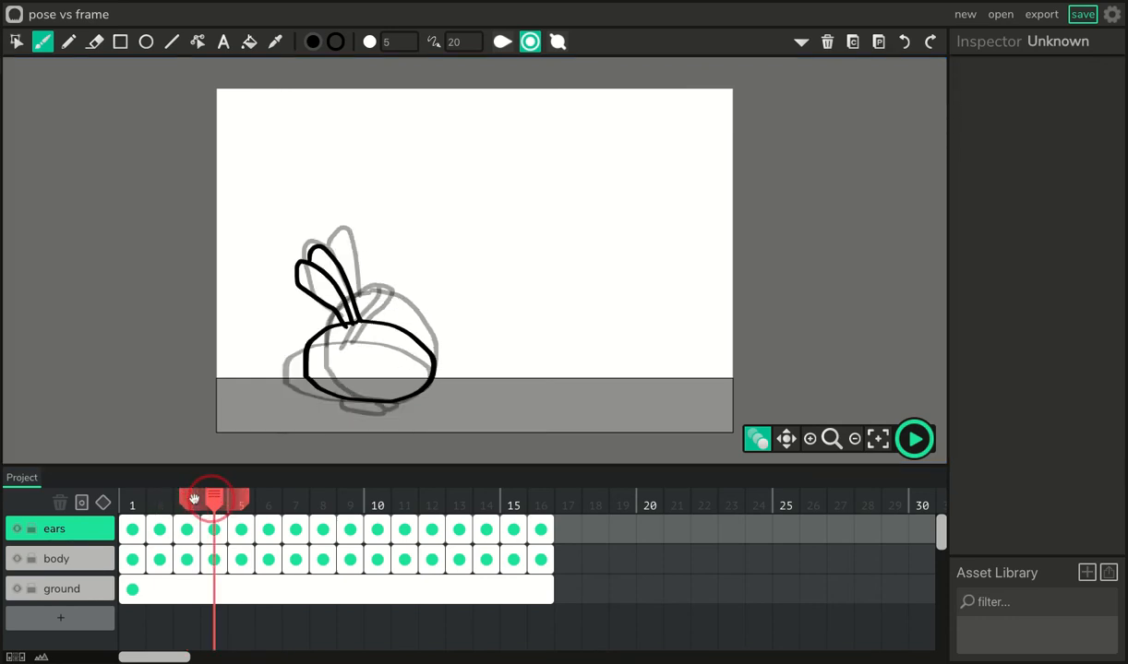
mouse_move(336, 399)
mouse_down()
mouse_move(376, 412)
mouse_move(361, 395)
mouse_move(338, 399)
mouse_move(373, 410)
mouse_up()
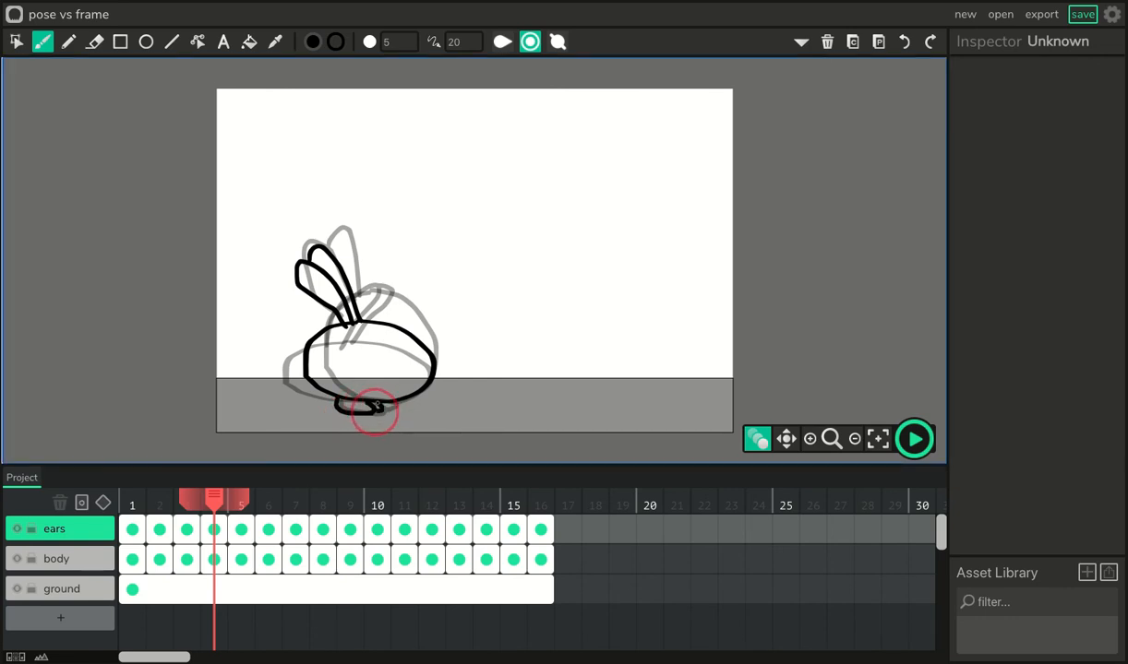
- Draw angled feet pushing off the ground in frame 5 and feet hanging below the airborne body in frame 6, and go to frame 7
drag(211, 506, 241, 503)
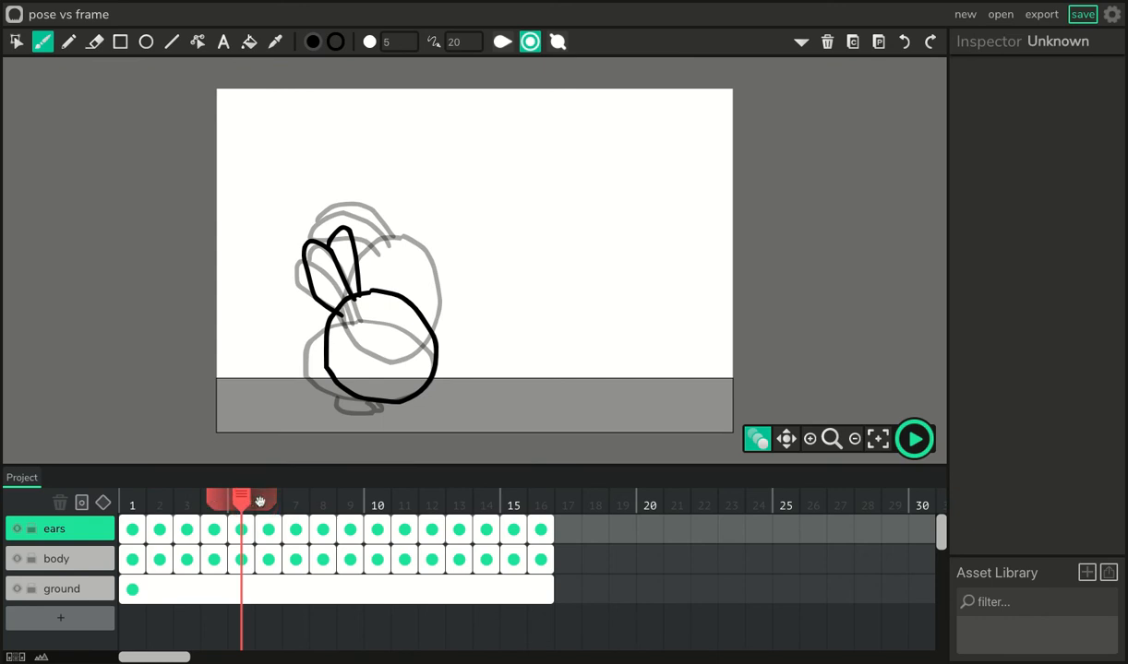
mouse_move(351, 395)
mouse_down()
mouse_move(381, 411)
mouse_move(373, 403)
mouse_up()
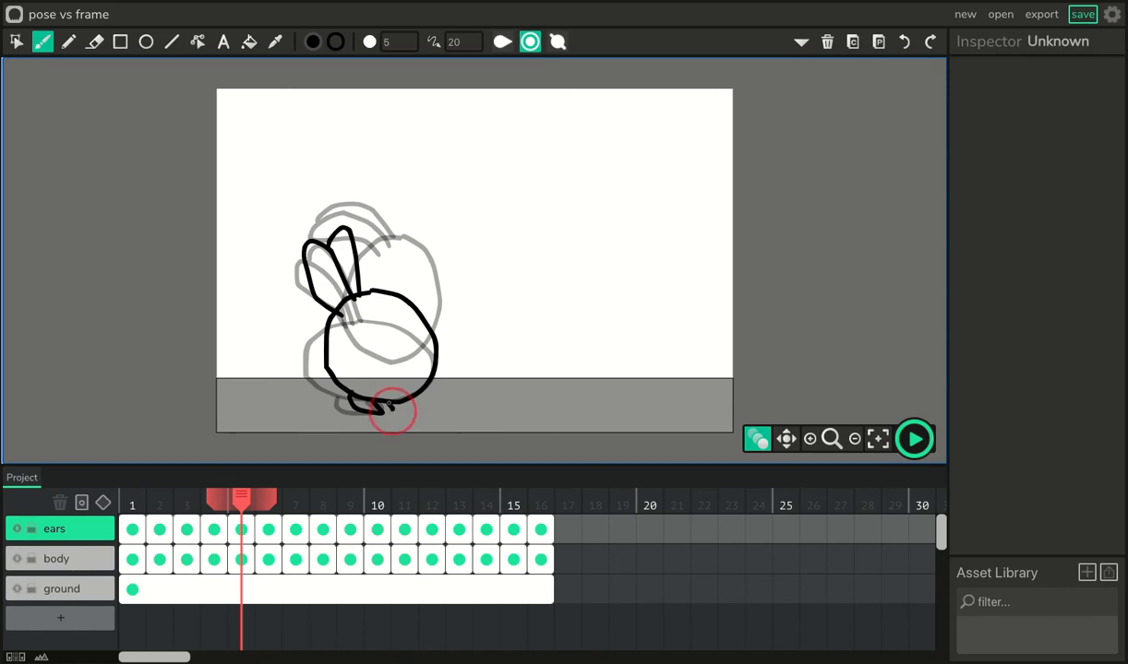
click(267, 498)
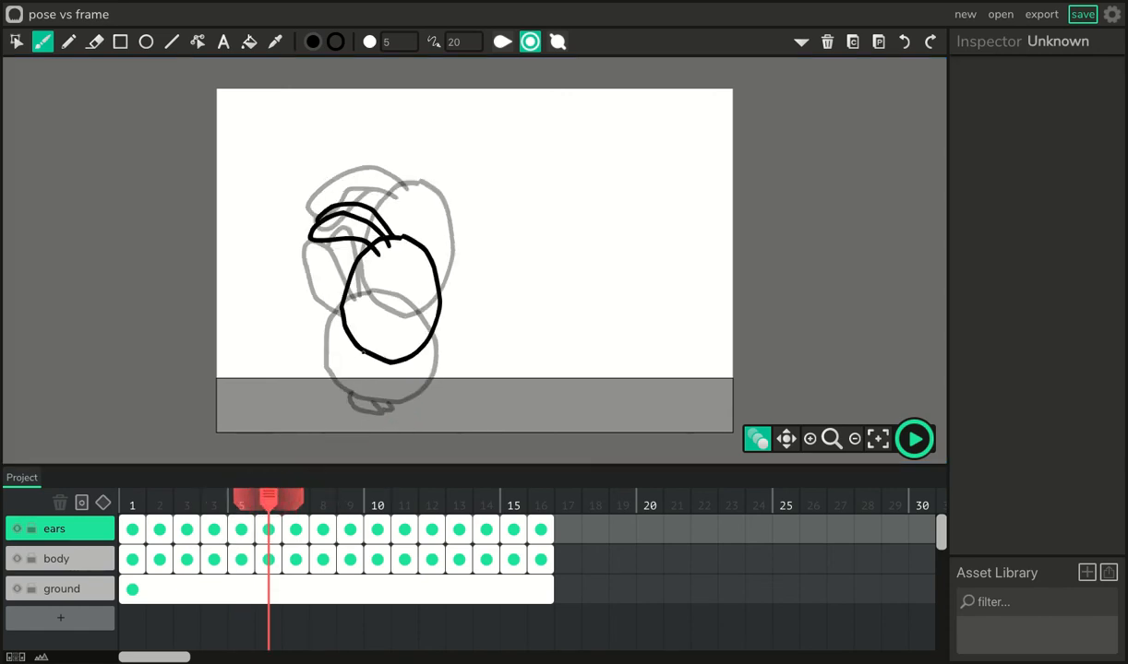
mouse_move(361, 352)
mouse_down()
mouse_move(374, 385)
mouse_move(386, 386)
mouse_move(384, 358)
mouse_move(395, 373)
mouse_move(385, 378)
mouse_up()
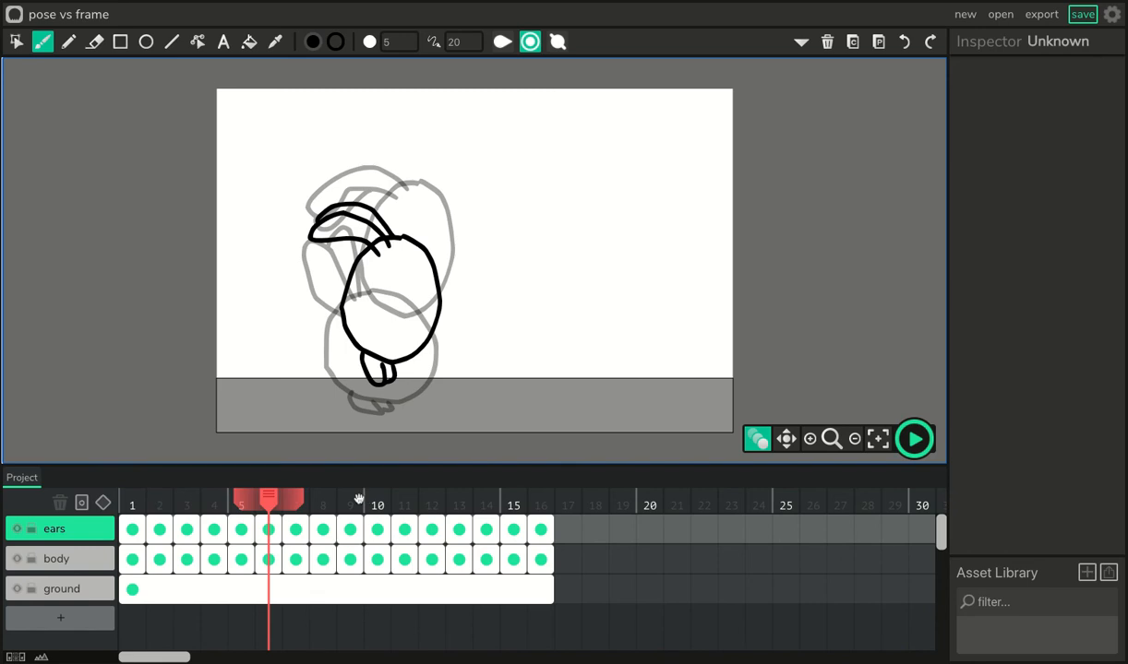
click(291, 499)
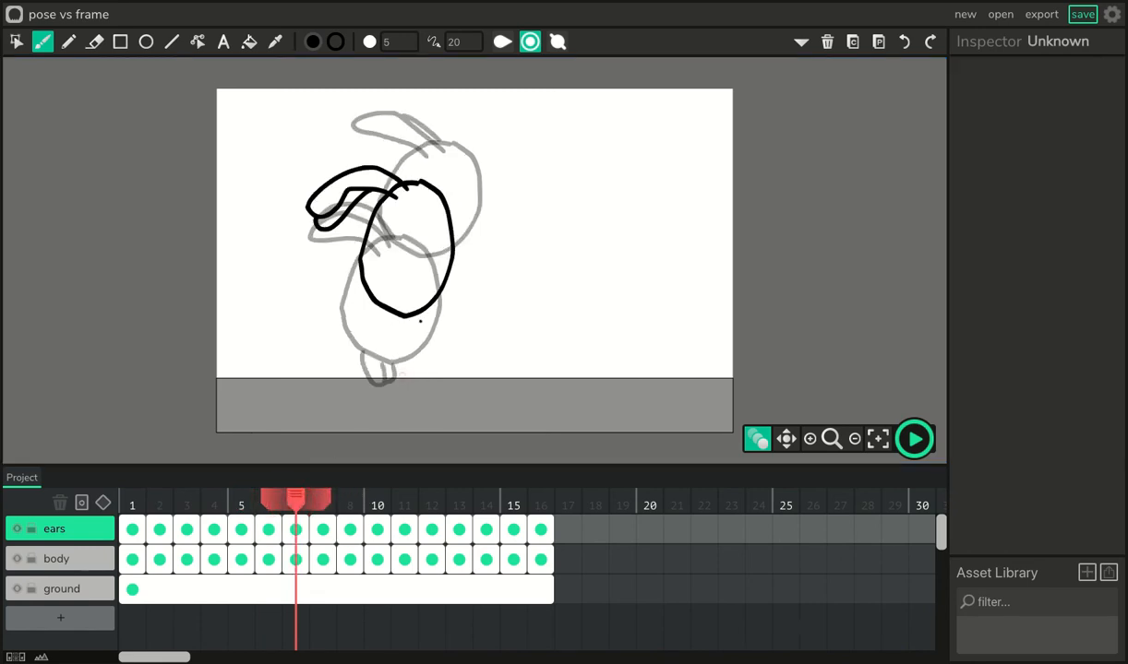
- Draw a pair of dangling feet beneath the airborne body in frames 7 and 8, and go to frame 9
mouse_move(379, 315)
mouse_down()
mouse_move(383, 344)
mouse_move(393, 330)
mouse_move(382, 312)
mouse_move(392, 337)
mouse_move(402, 315)
mouse_up()
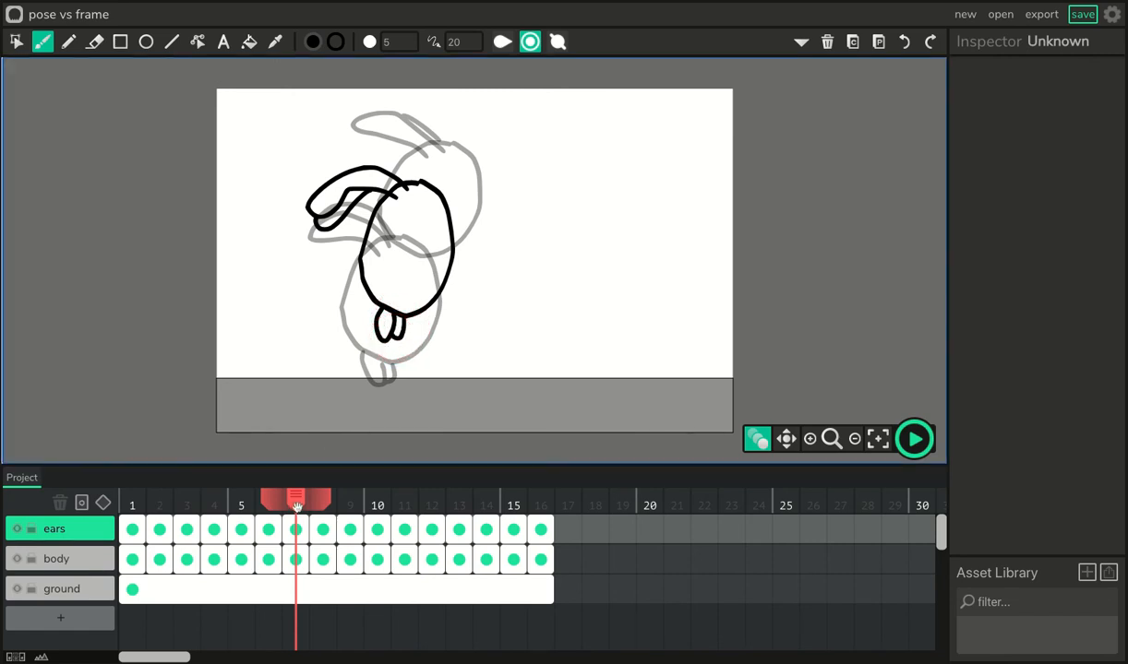
key(period)
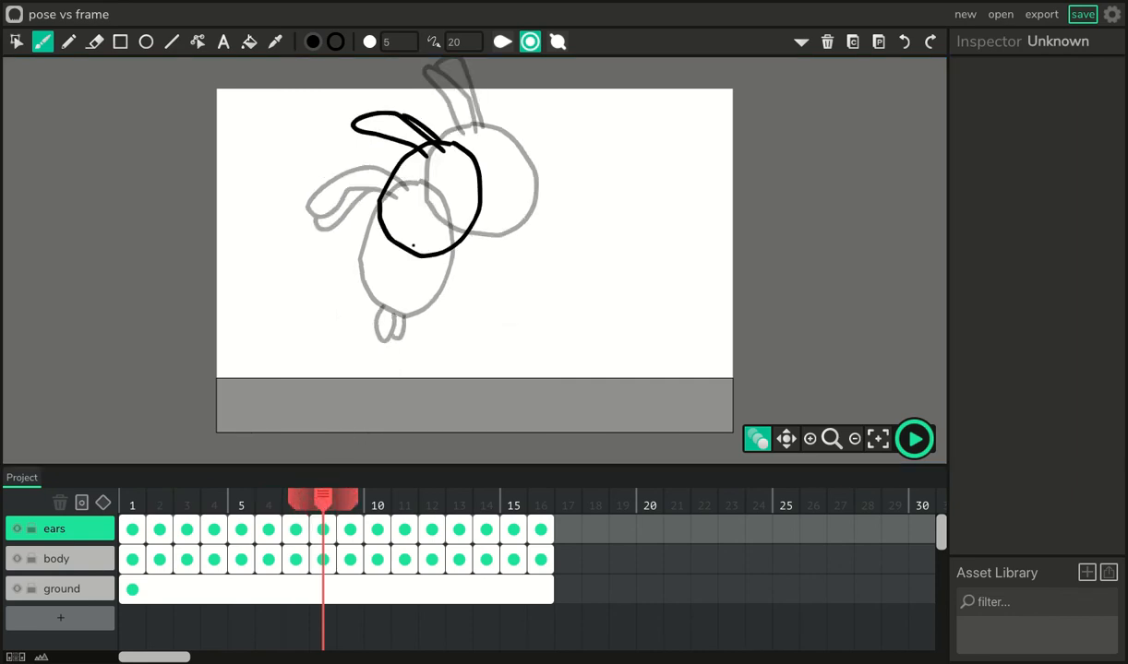
mouse_move(398, 247)
mouse_down()
mouse_move(390, 269)
mouse_move(401, 277)
mouse_move(406, 249)
mouse_move(403, 275)
mouse_up()
click(338, 495)
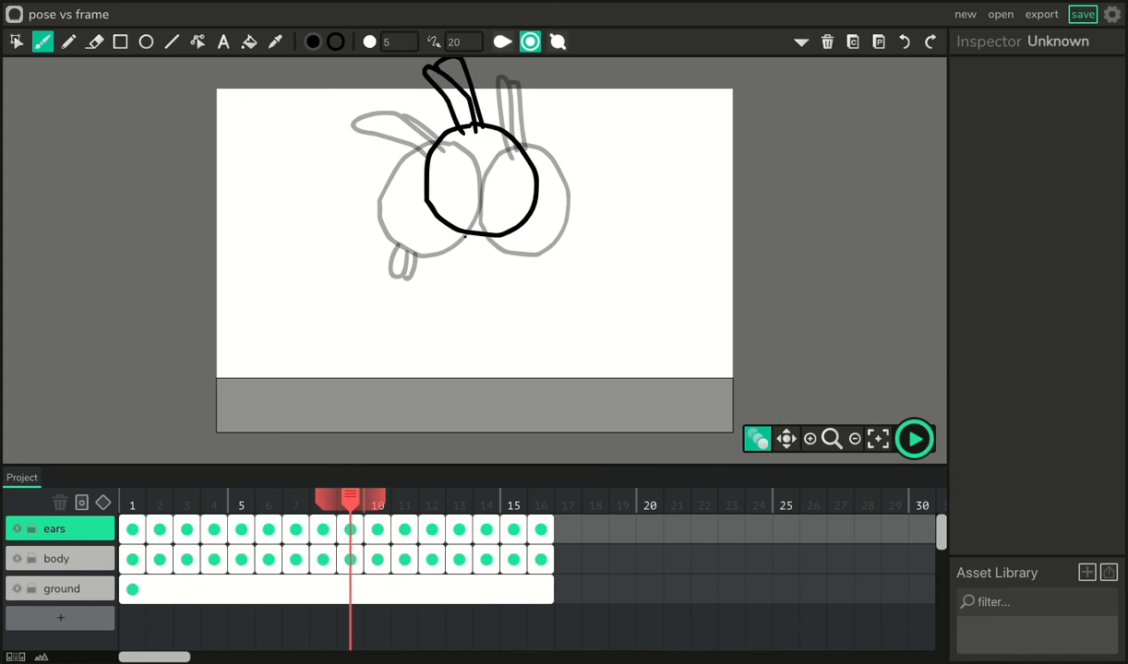
- Draw a pair of feet swinging forward beneath the body in frames 9 and 10, and go to frame 11
mouse_move(465, 237)
mouse_down()
mouse_move(471, 259)
mouse_move(497, 262)
mouse_move(479, 233)
mouse_move(501, 242)
mouse_move(497, 252)
mouse_up()
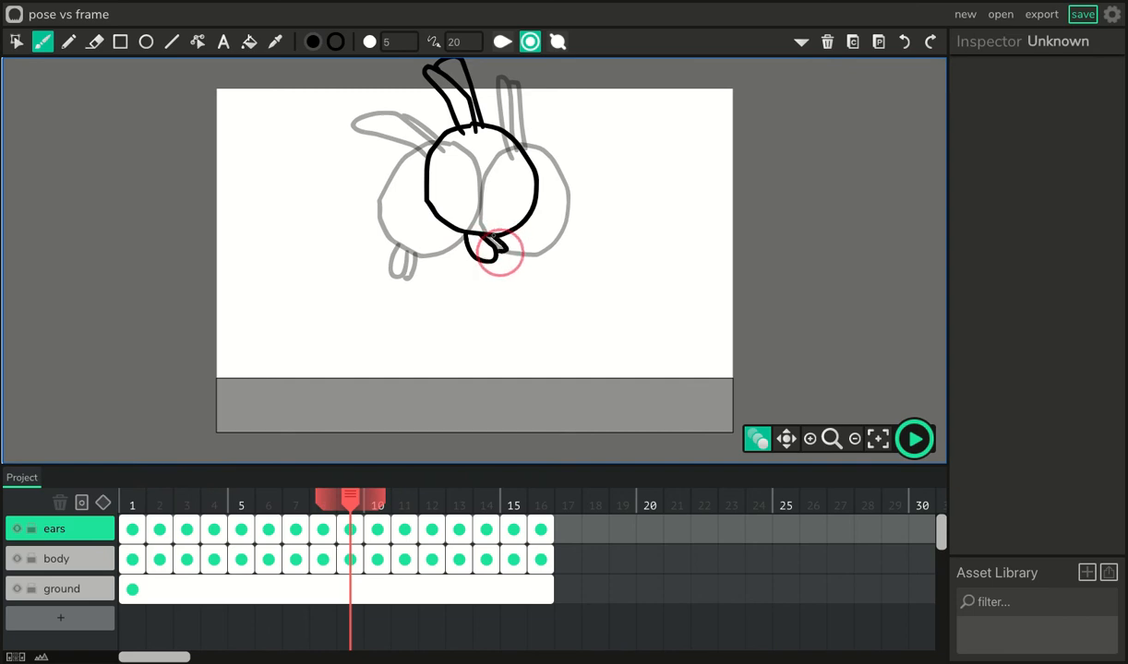
click(362, 498)
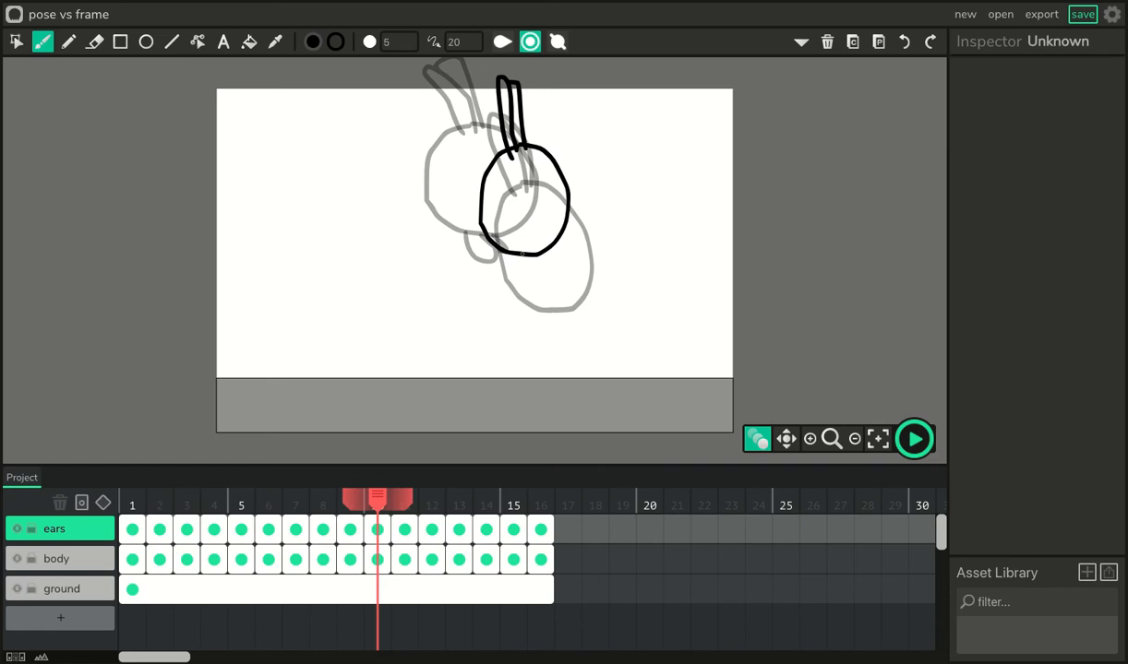
mouse_move(514, 247)
mouse_down()
mouse_move(531, 276)
mouse_move(550, 271)
mouse_move(537, 256)
mouse_move(547, 269)
mouse_up()
drag(376, 501, 404, 501)
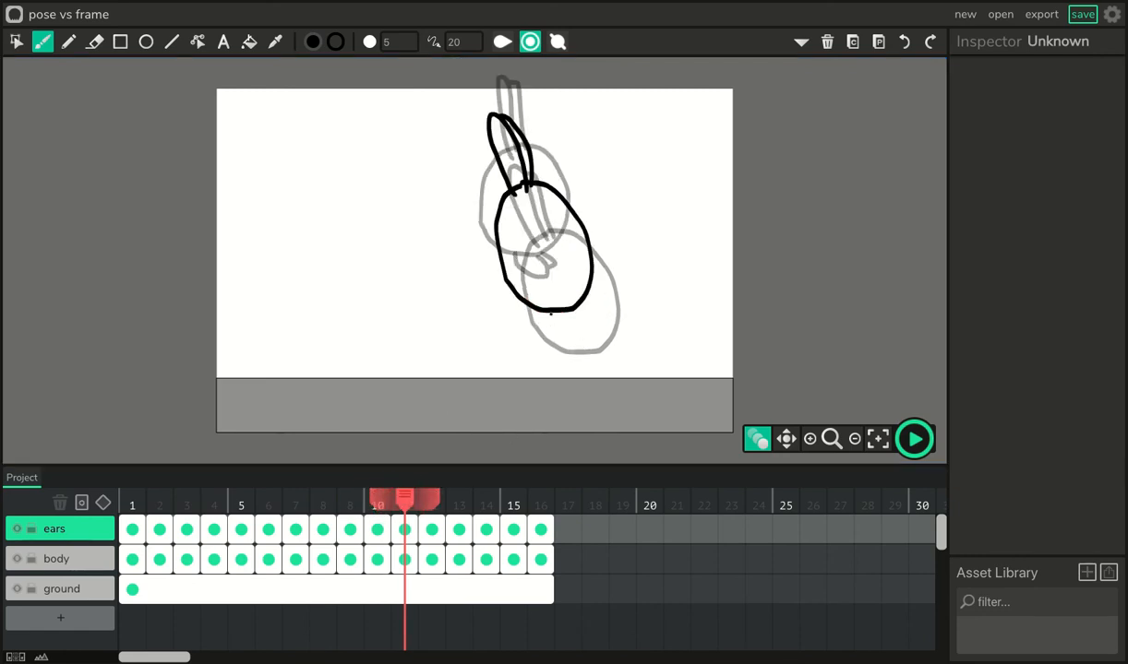
- Draw forward-reaching feet in frame 11 and flatter landing feet beneath the body in frame 12, and go to frame 13
drag(551, 314, 582, 321)
drag(411, 498, 432, 498)
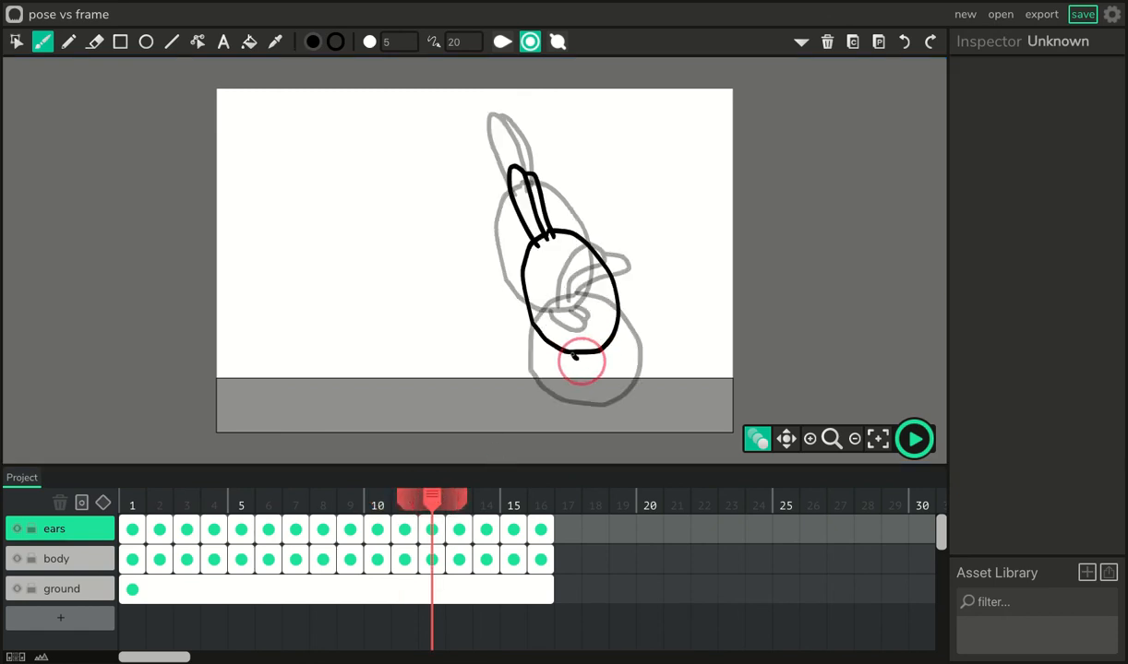
mouse_move(576, 355)
mouse_down()
mouse_move(615, 357)
mouse_move(574, 354)
mouse_move(612, 341)
mouse_move(613, 353)
mouse_up()
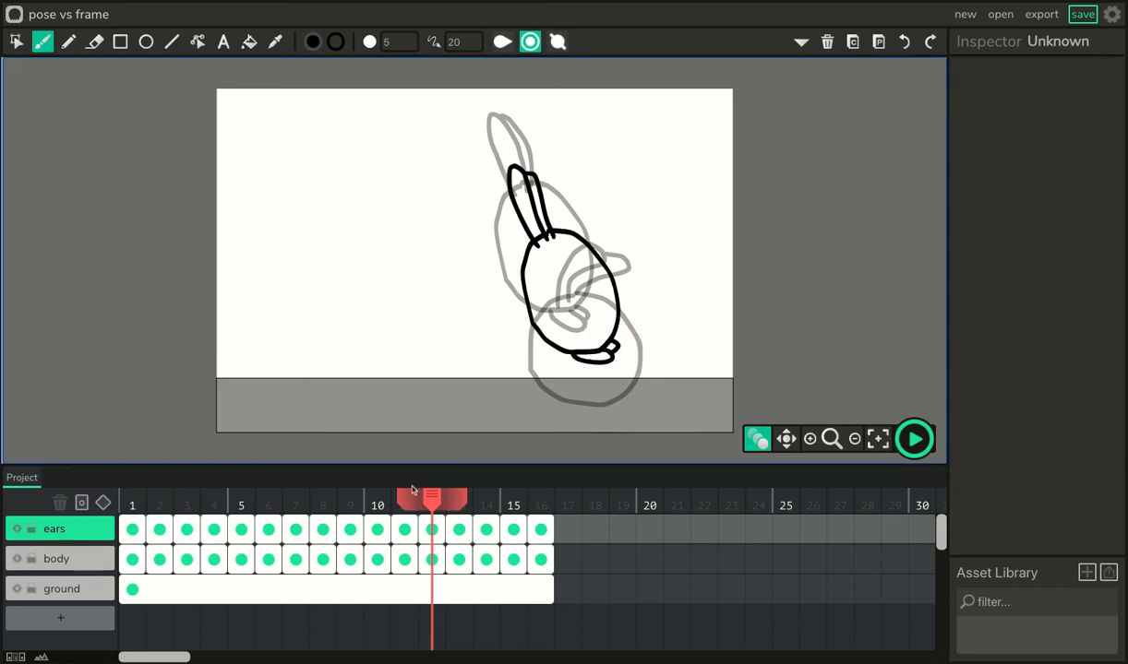
drag(456, 506, 434, 504)
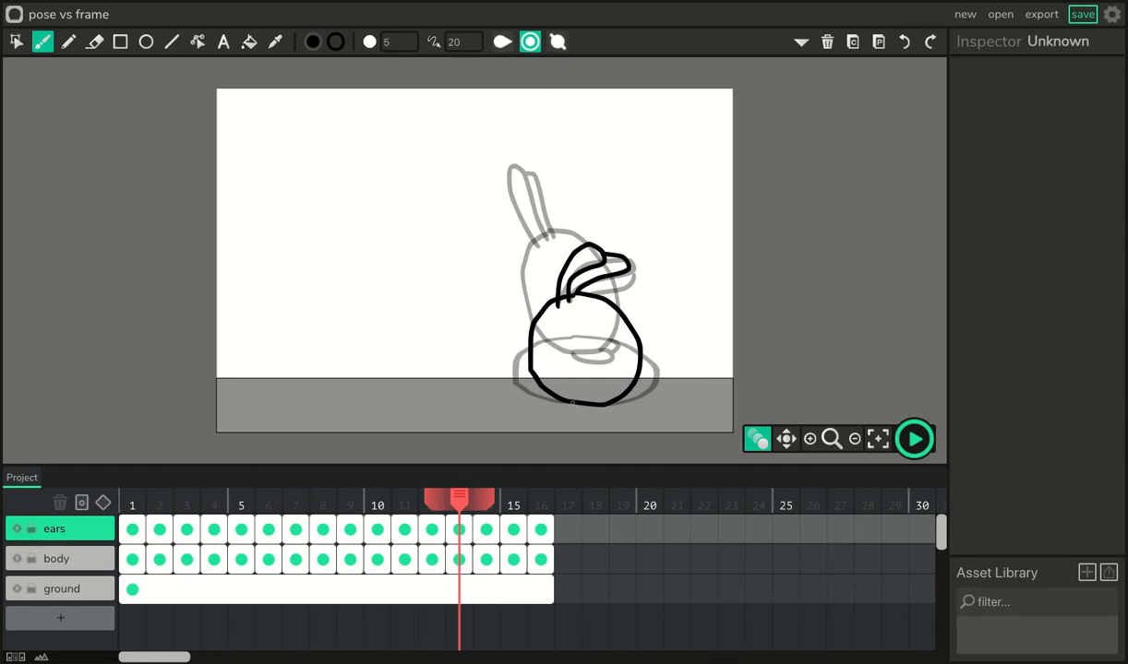
- Draw flat feet beneath the landed body in frames 13 and 14, redoing the second foot in frame 14, and go to frame 15
mouse_move(577, 411)
mouse_down()
mouse_move(626, 407)
mouse_move(613, 409)
mouse_up()
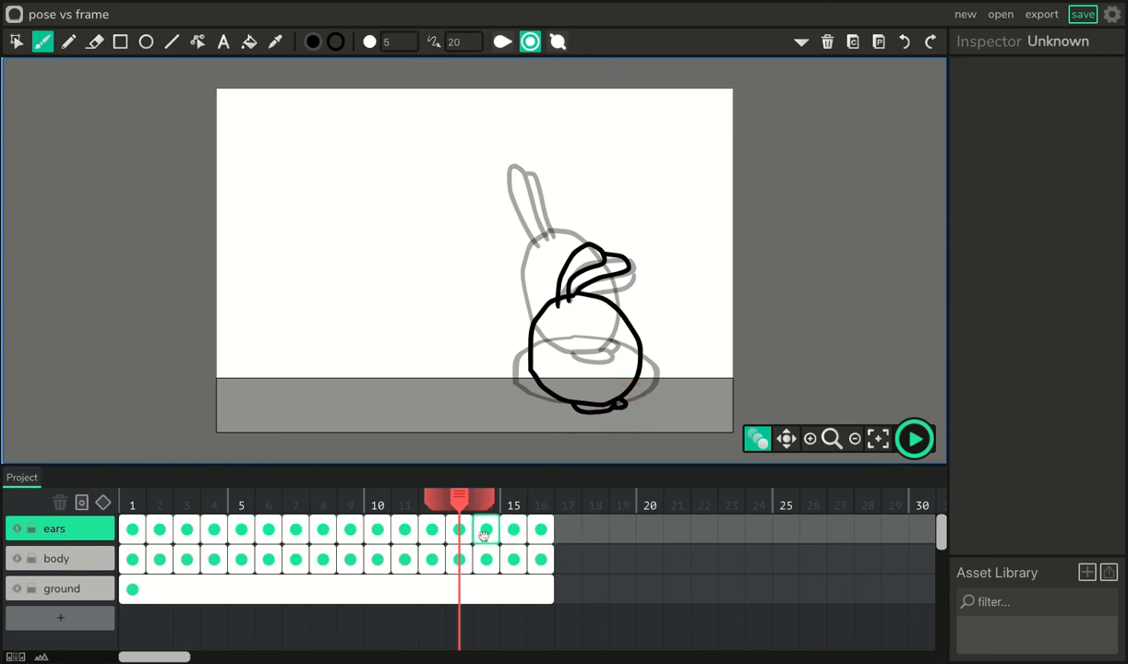
drag(456, 499, 485, 499)
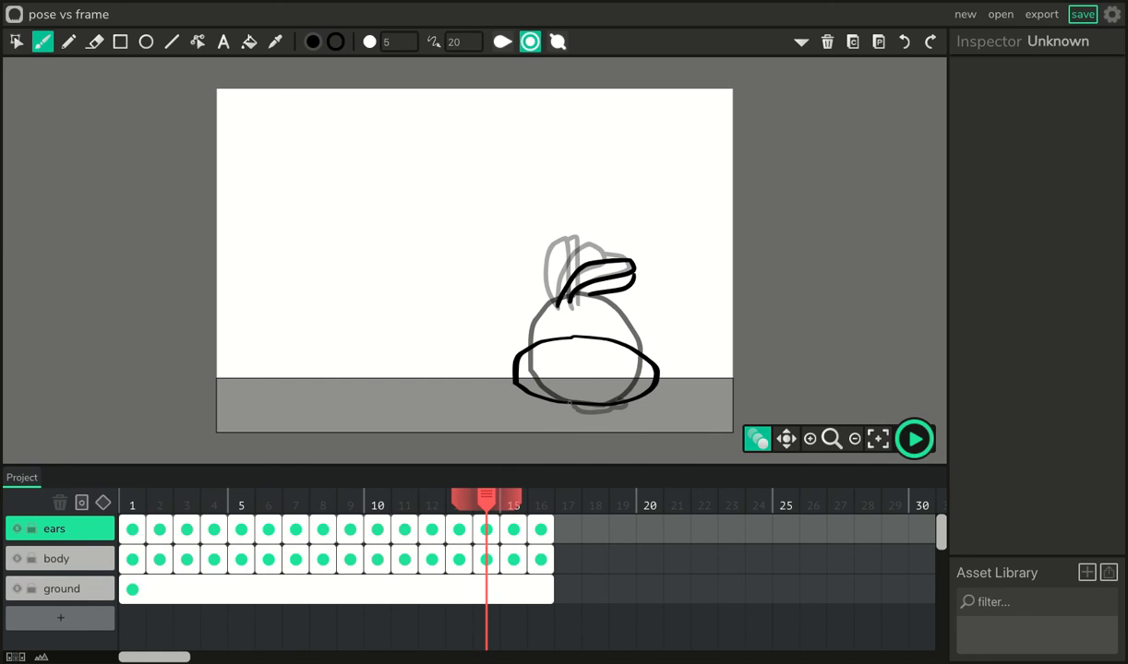
drag(570, 404, 610, 413)
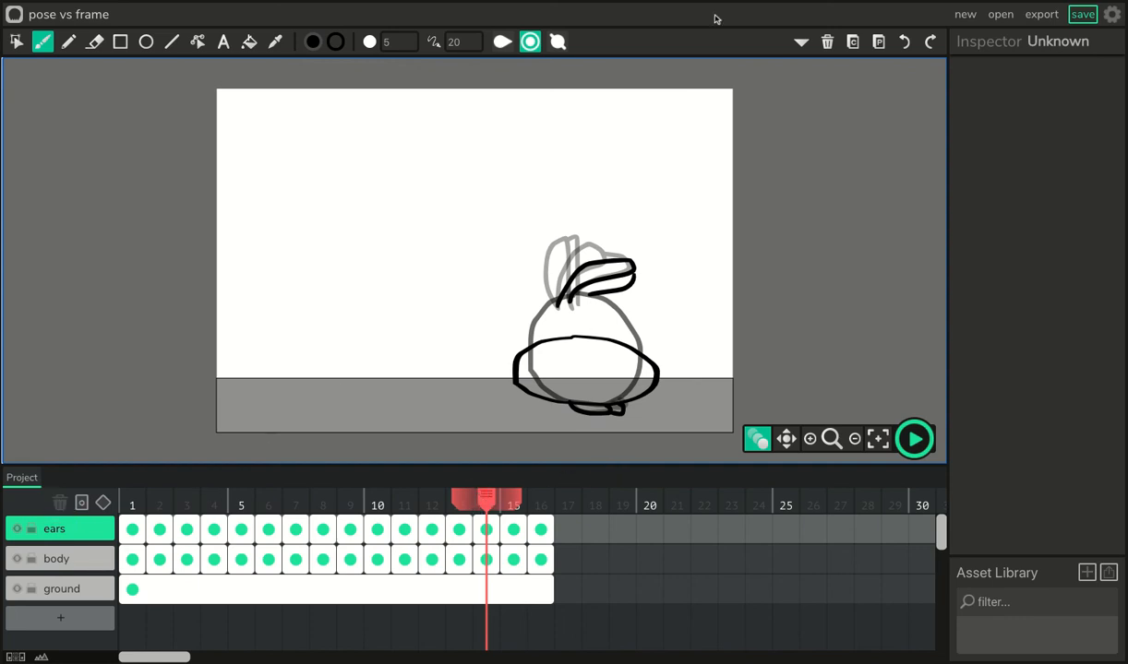
click(904, 41)
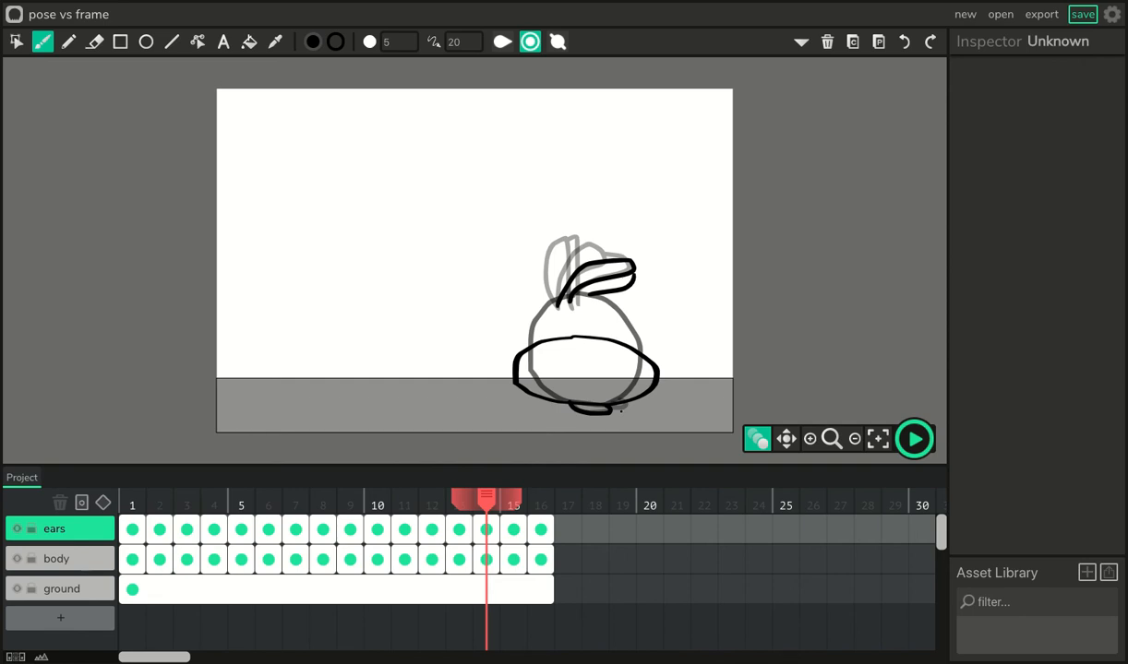
drag(619, 412, 627, 407)
drag(488, 503, 514, 503)
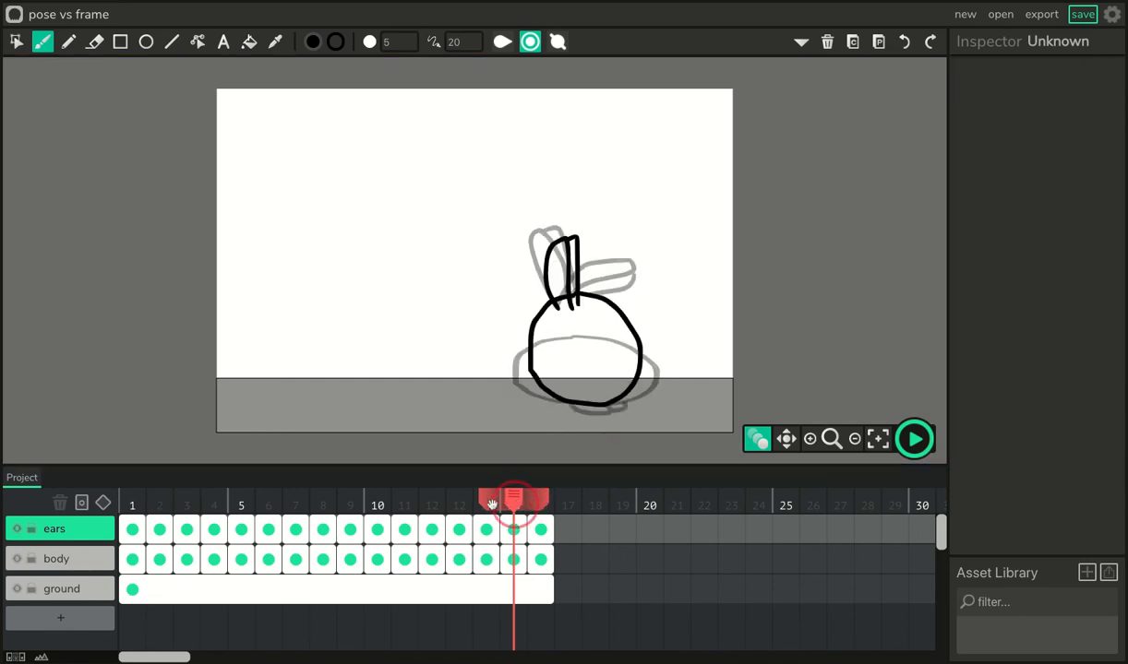
- Draw a pair of flat feet beneath the standing body in frames 15 and 16
drag(574, 408, 608, 407)
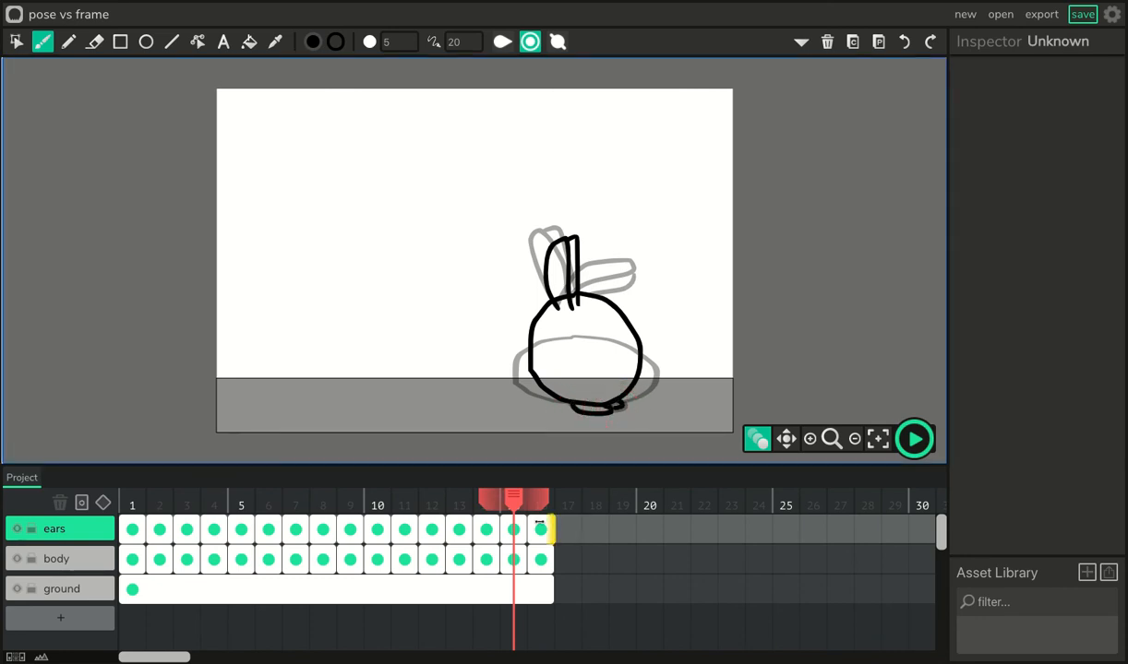
drag(517, 503, 535, 504)
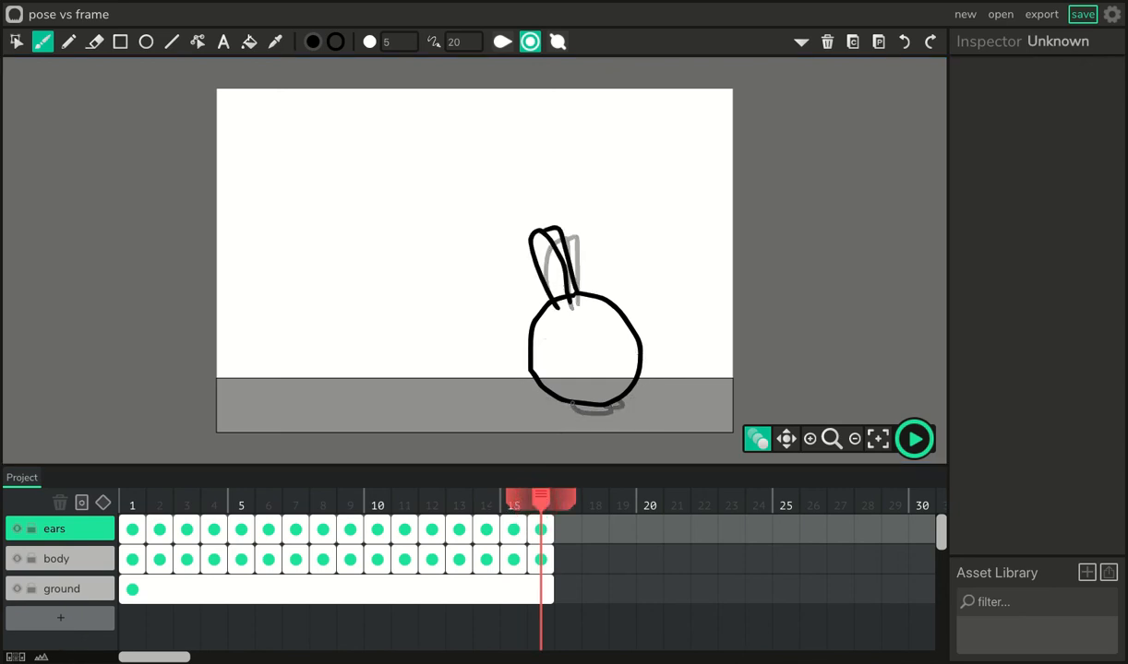
drag(571, 403, 610, 404)
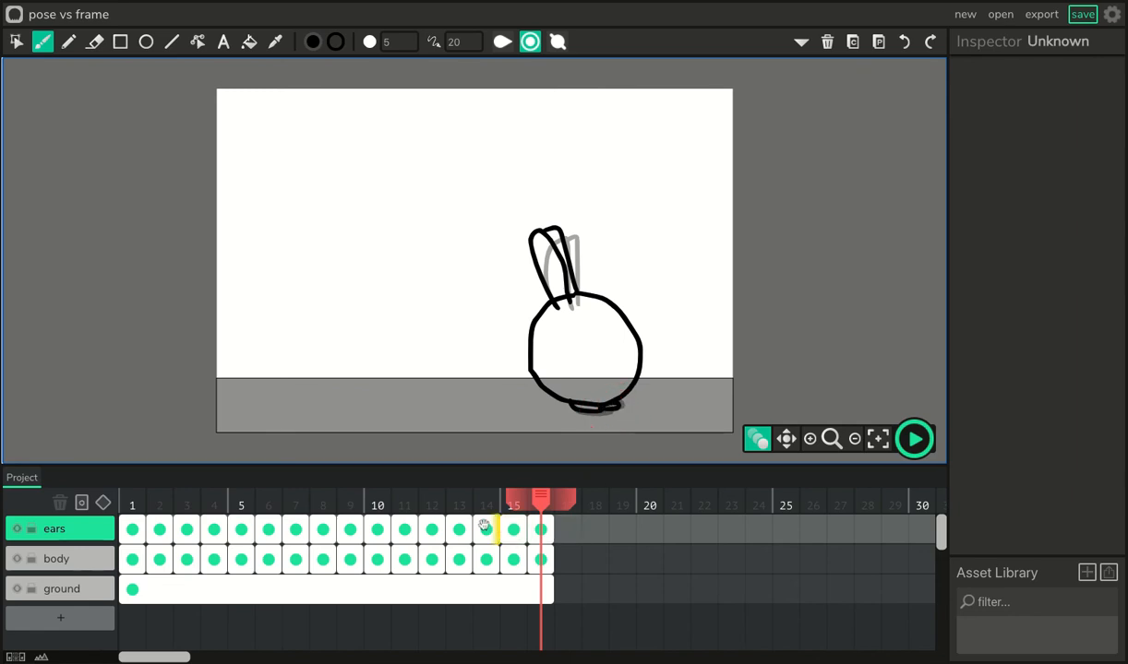
- Play the animation to check the new feet, and compare the landing poses in frames 13 and 14
click(914, 439)
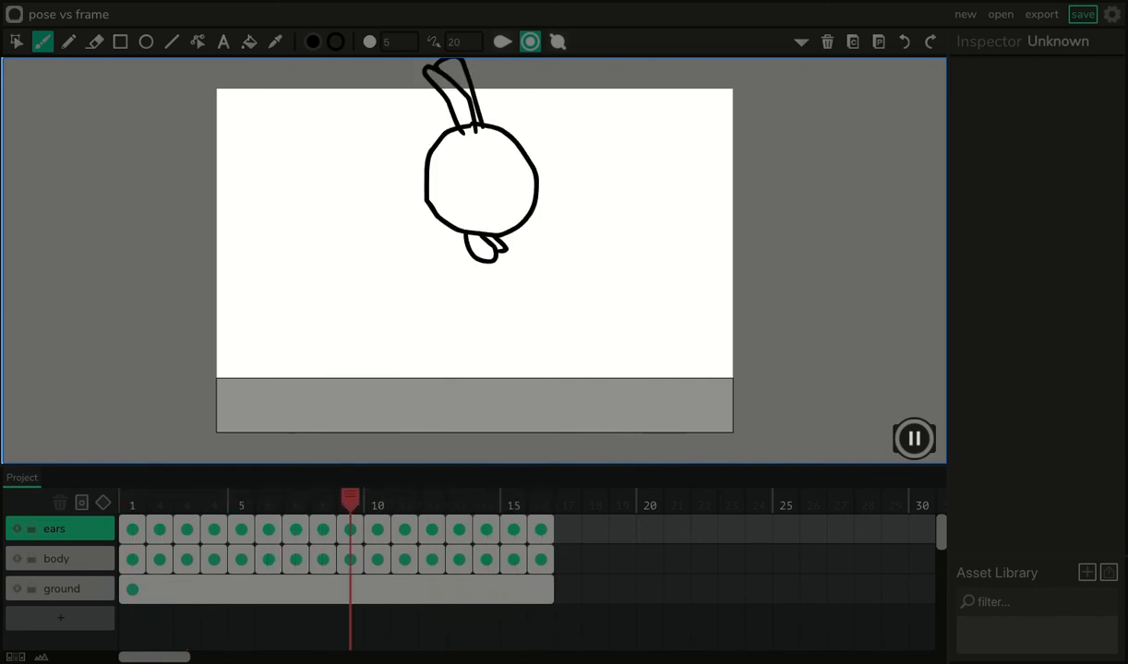
click(914, 440)
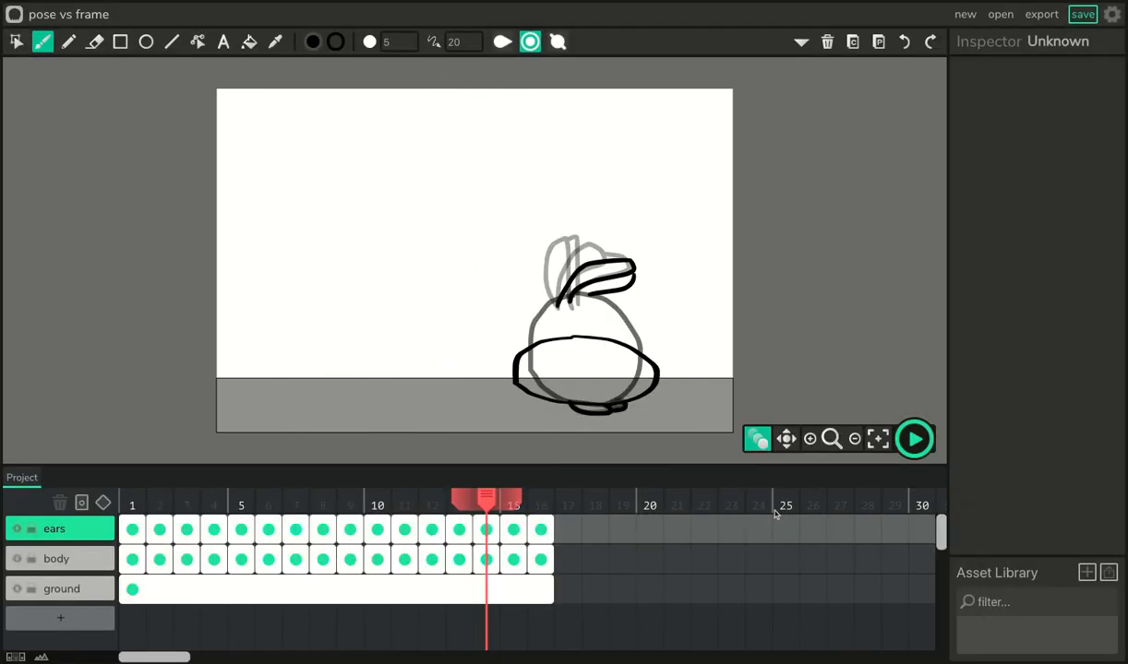
click(460, 504)
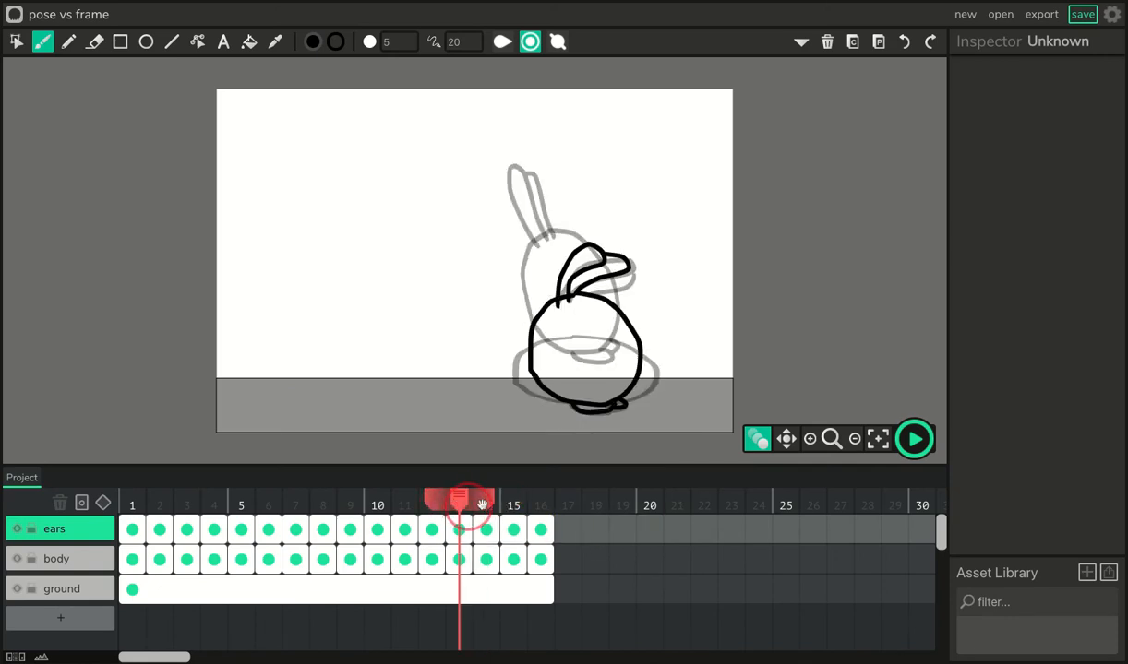
click(482, 504)
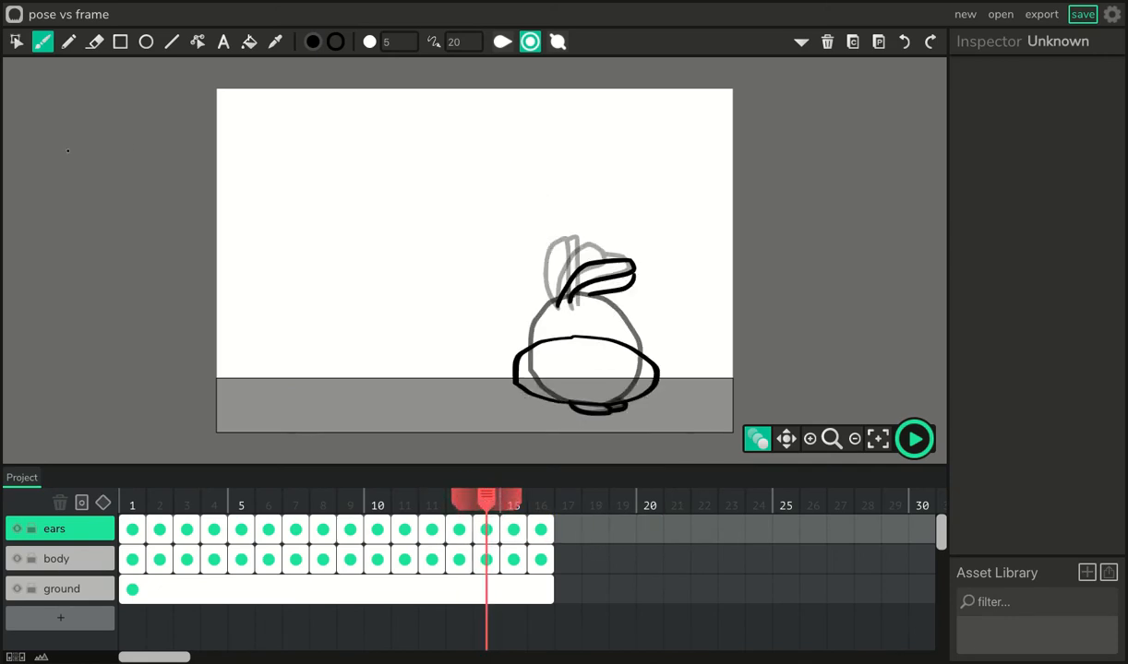
- Move both ears in frame 14 down onto the squashed body, to a position of about 468, 295, and go to frame 15
click(16, 42)
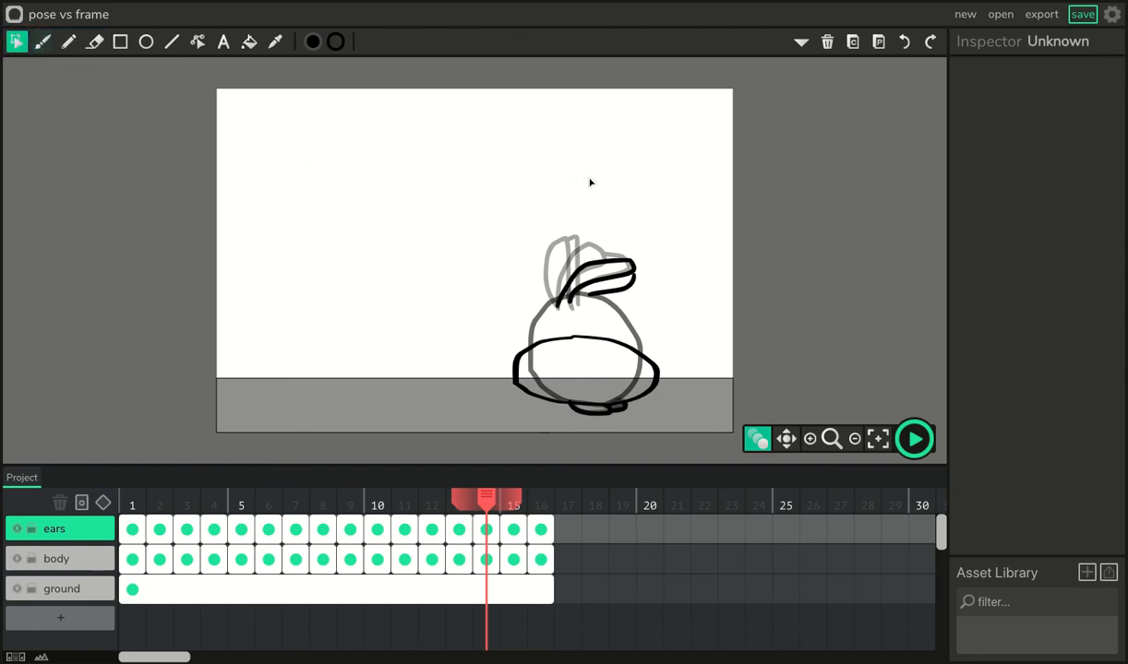
drag(514, 240, 616, 322)
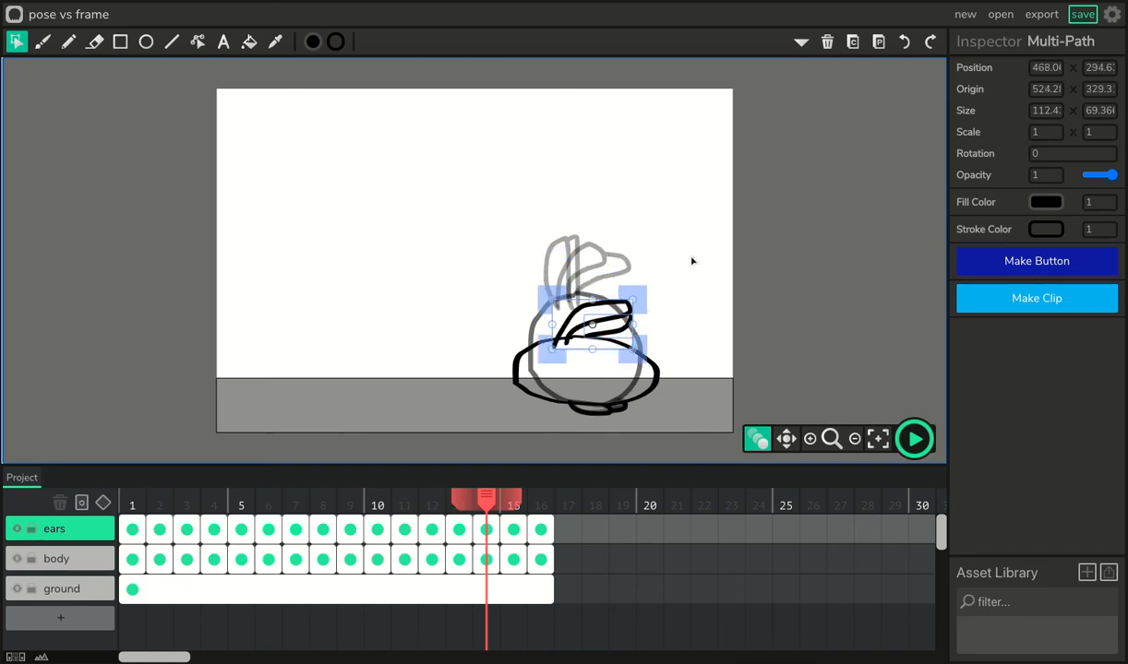
click(503, 505)
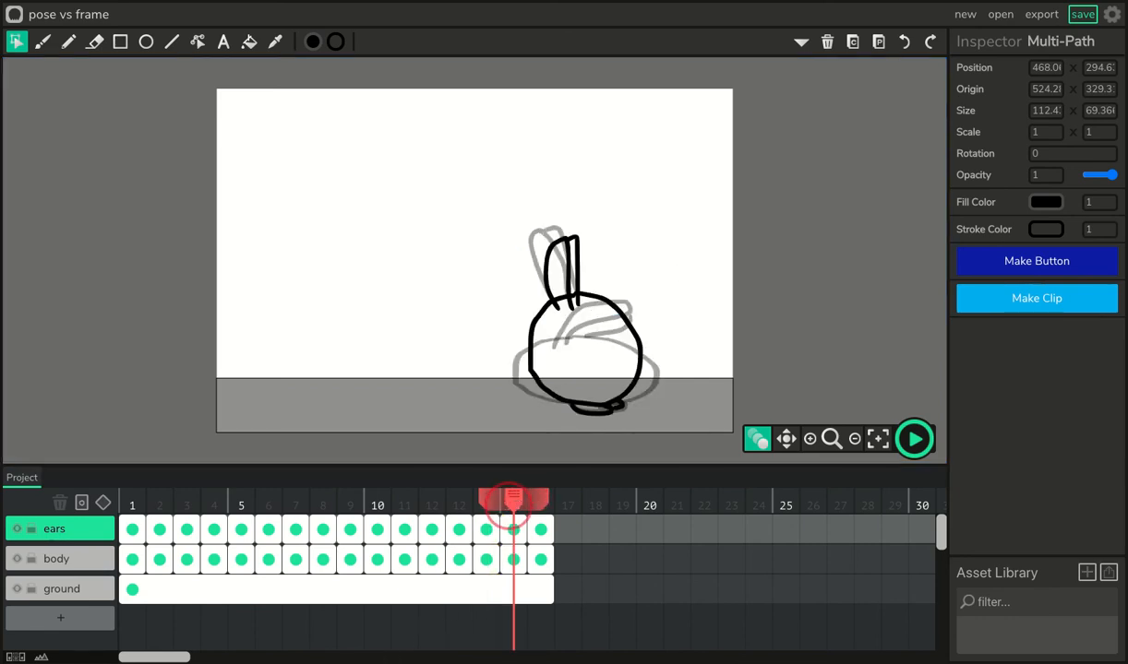
- Play the animation to check the lowered landing ears, and return to frame 1
click(914, 439)
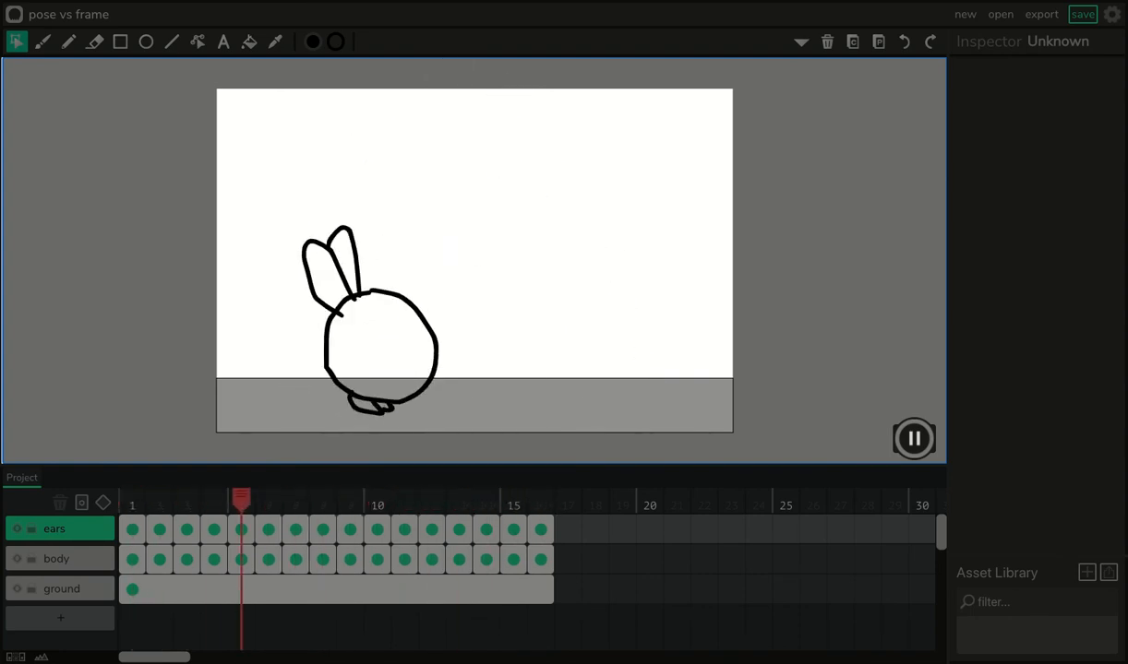
key(space)
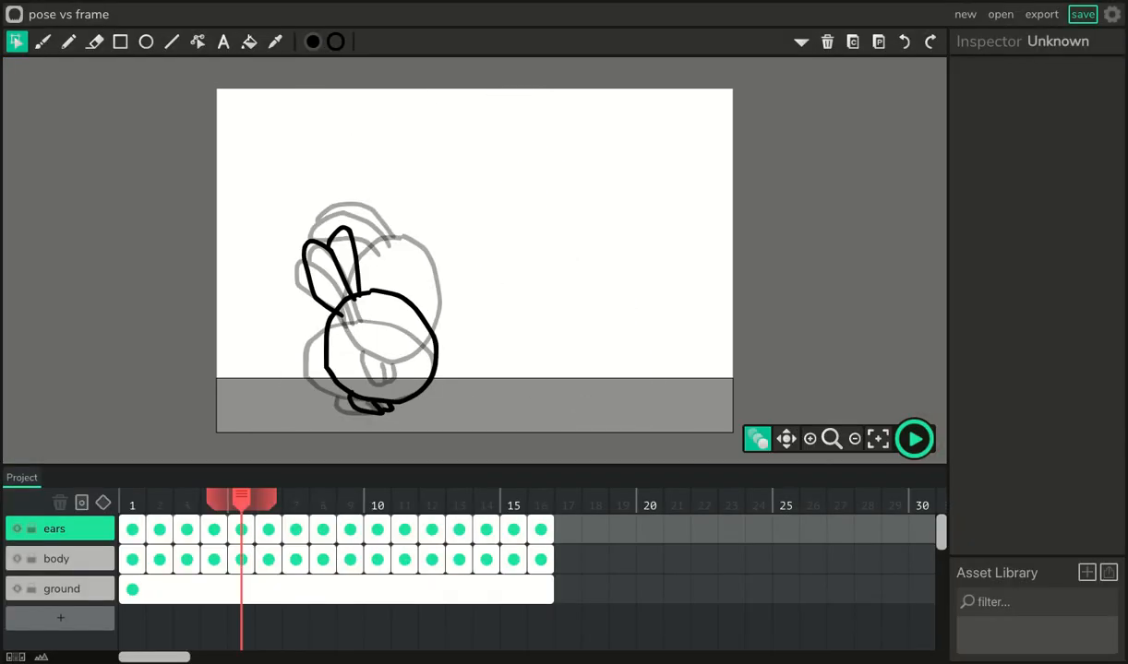
key(comma)
key(comma)
key(comma)
key(comma)
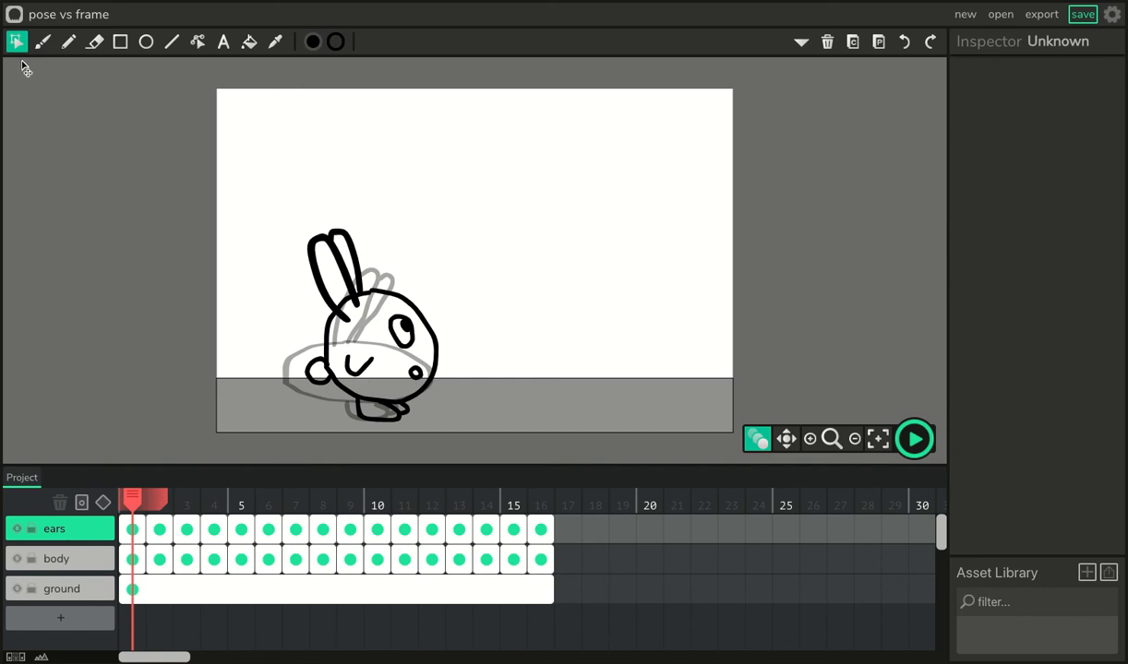
- Erase the part of the body outline that crosses the base of the ears in frame 1 on the body layer
click(96, 42)
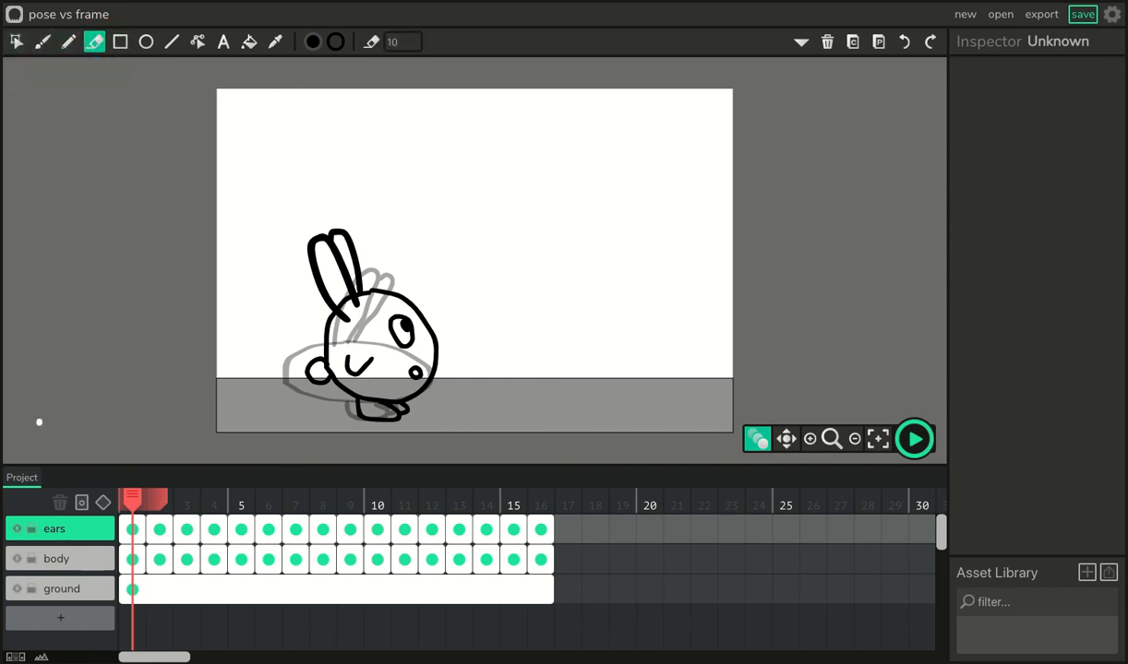
click(76, 560)
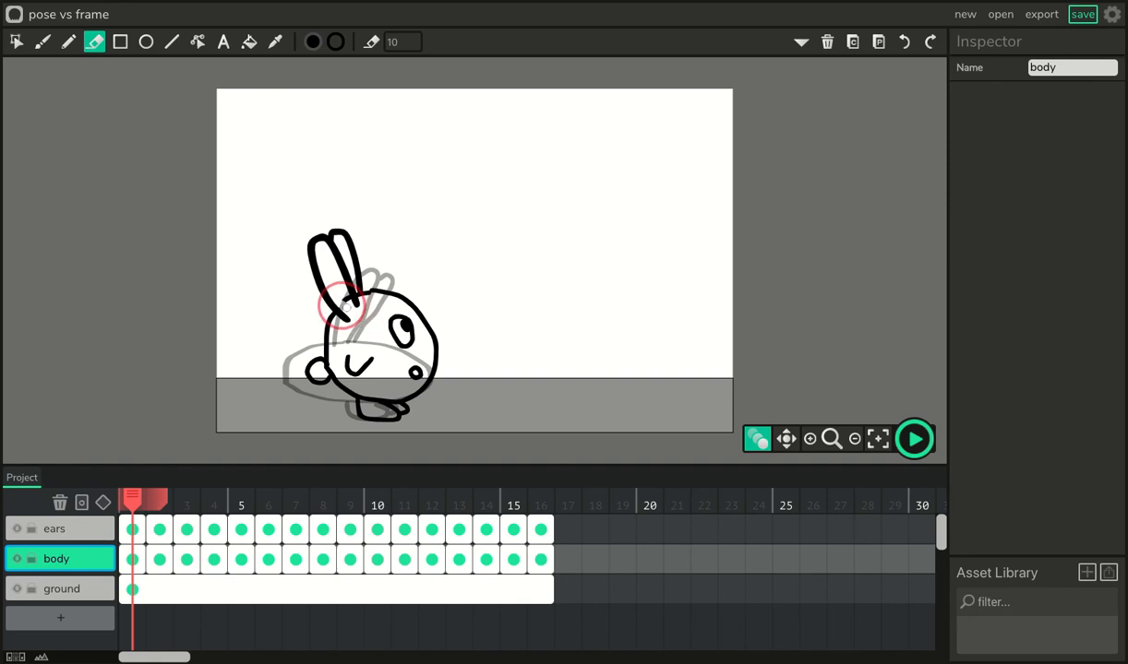
click(346, 299)
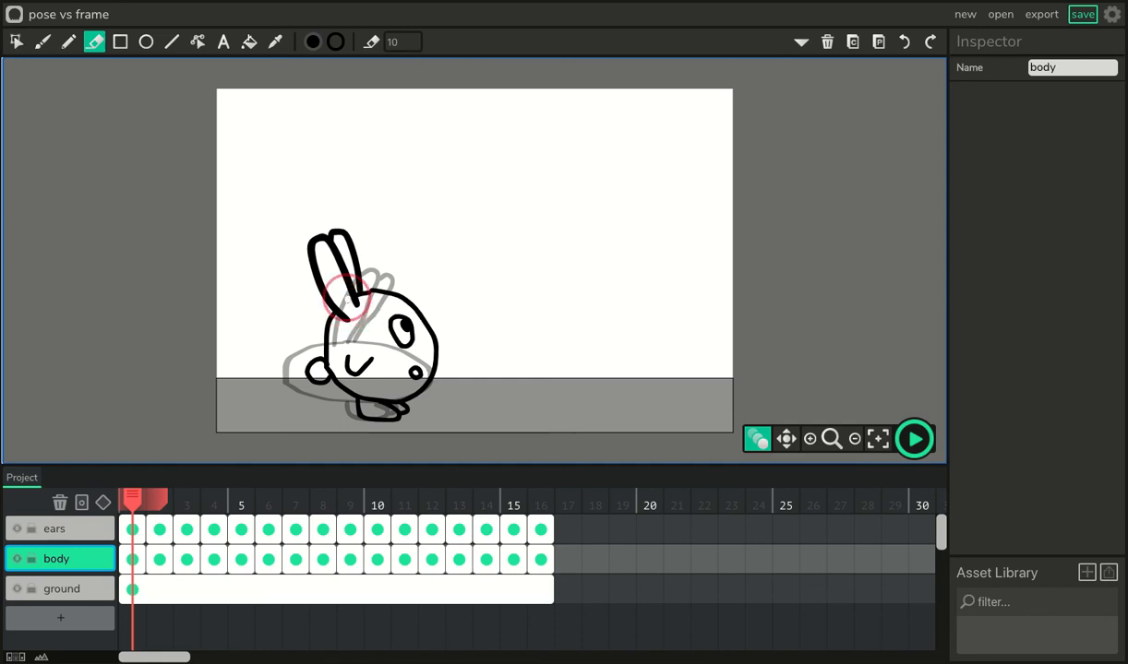
- Erase the body outline between the ears in frames 2 and 3, and return to frame 1
click(160, 499)
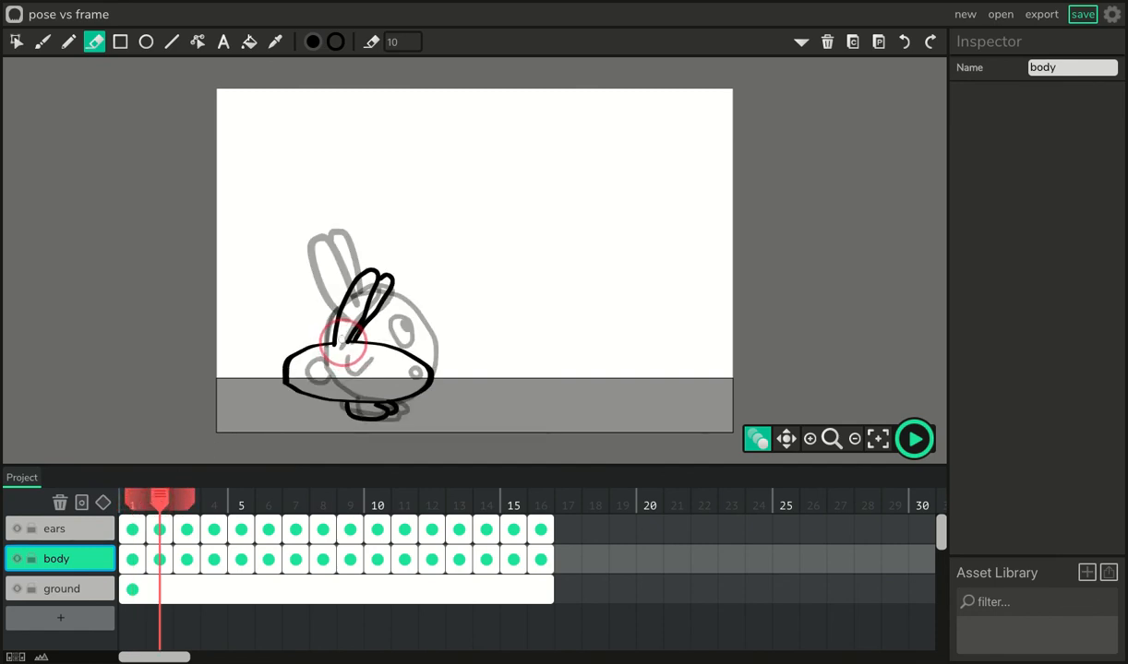
drag(344, 348, 323, 403)
drag(160, 495, 187, 497)
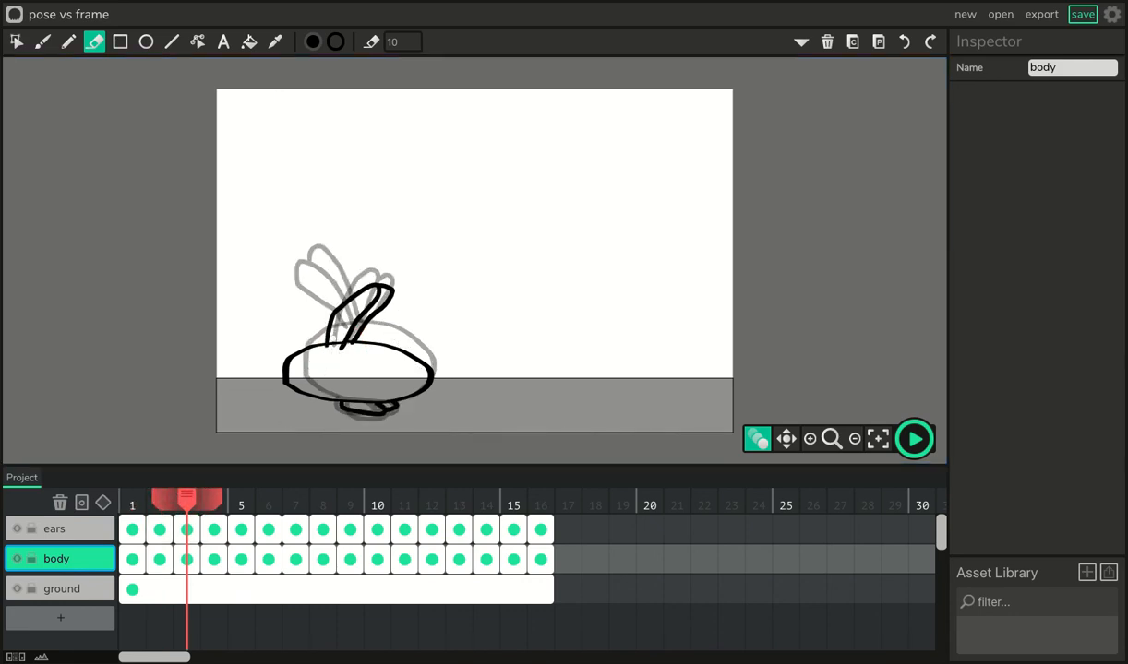
drag(337, 347, 320, 383)
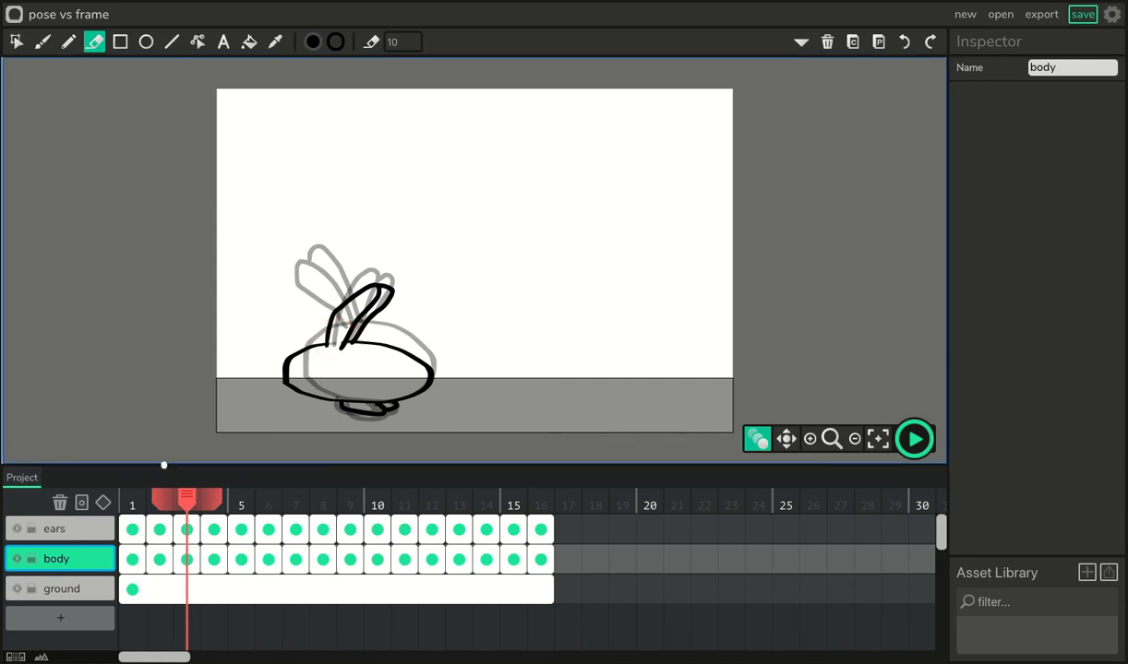
key(comma)
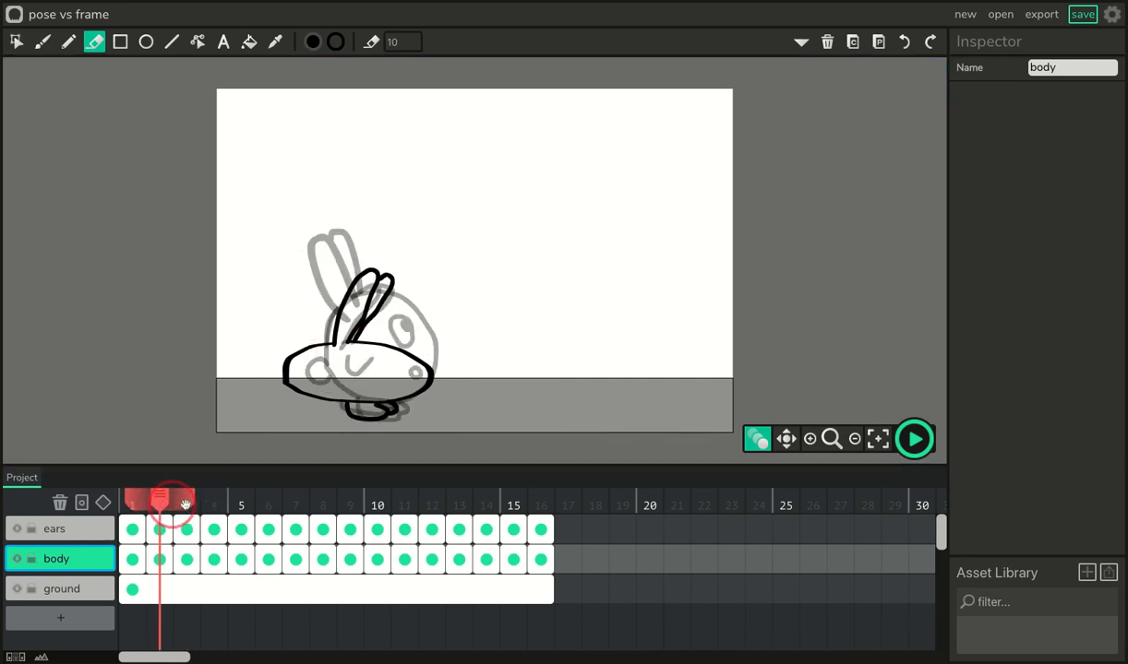
click(132, 503)
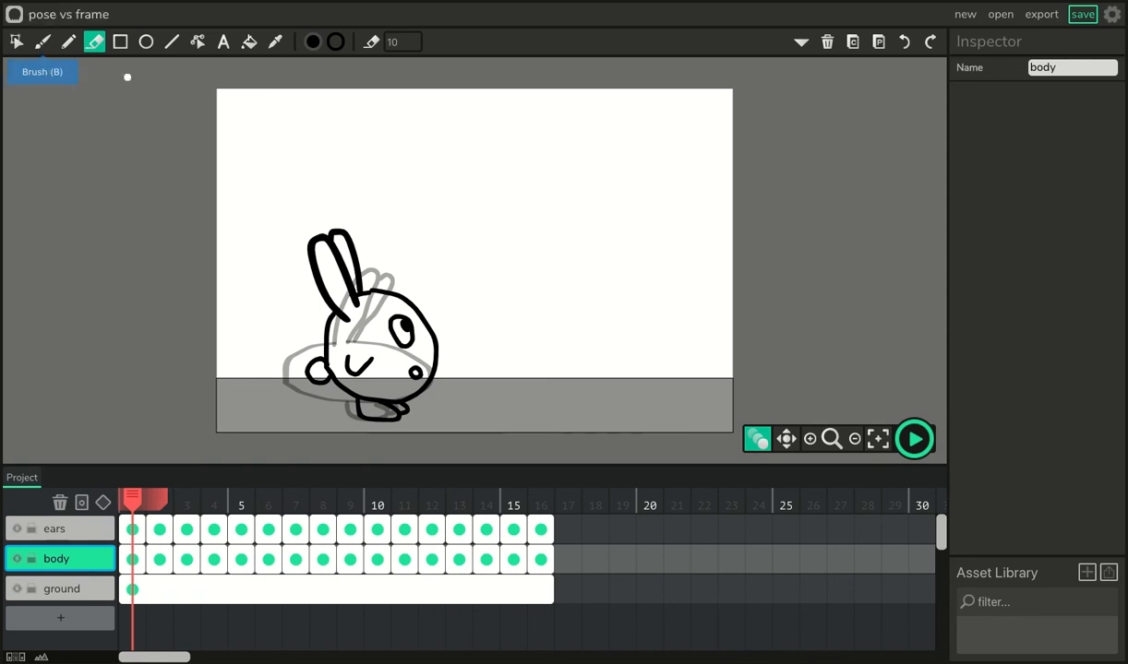
- Fill the bunny's body and both ears in frame 1 with light cyan using the fill bucket
click(249, 42)
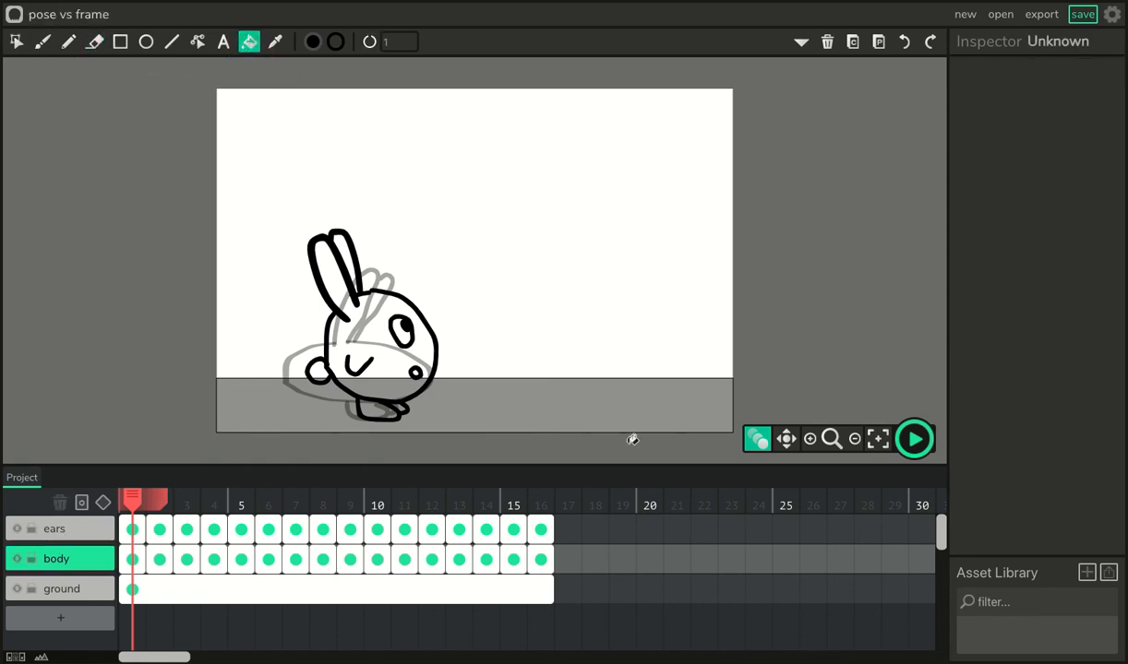
click(312, 44)
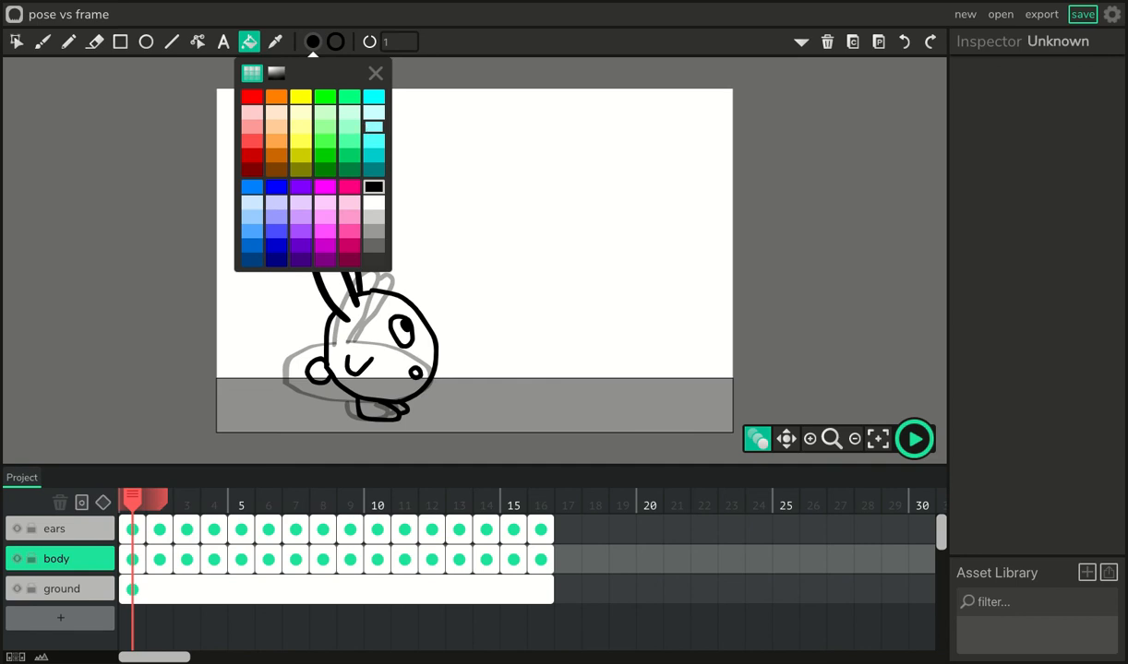
click(373, 112)
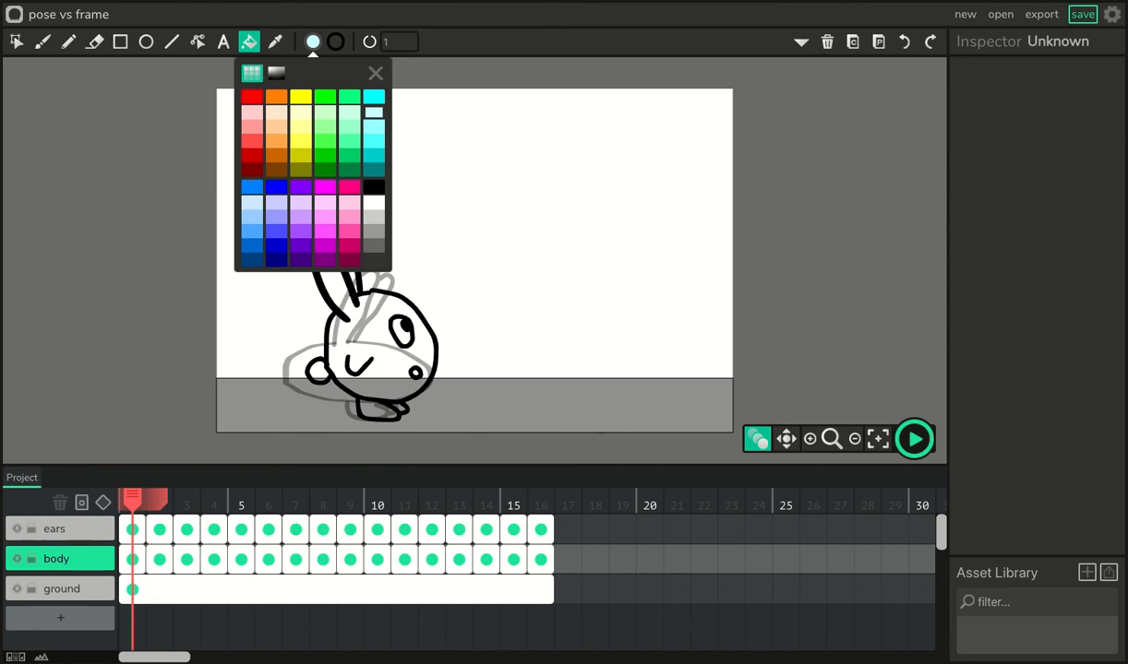
click(350, 323)
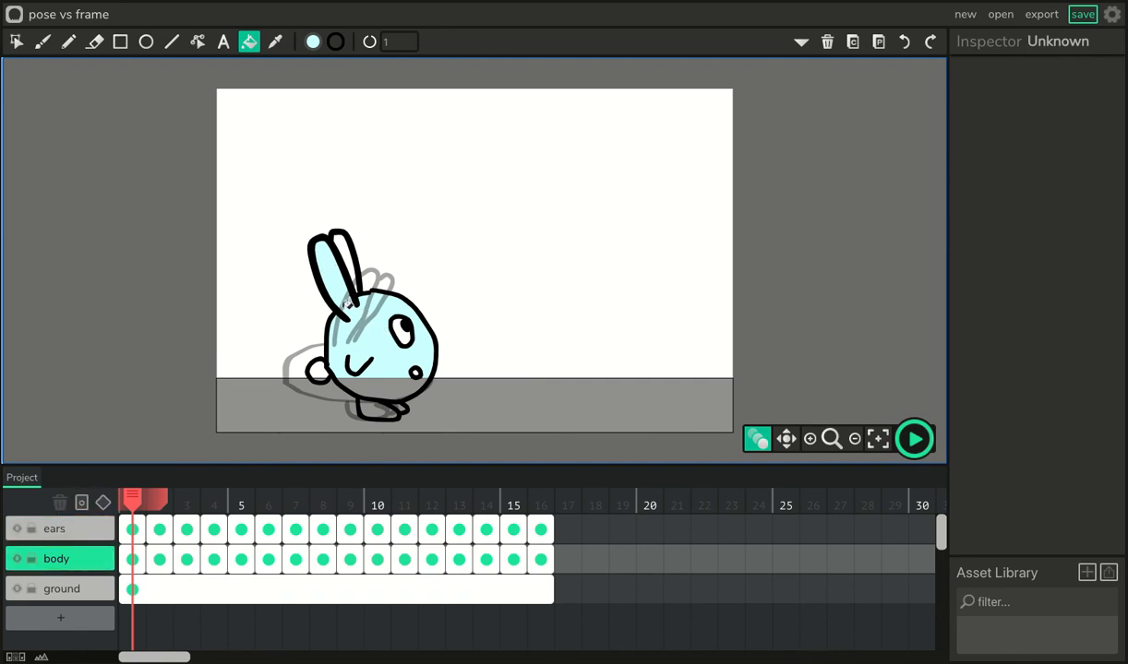
click(343, 245)
- Fill the bunny's tail in frame 1 with white
click(319, 369)
click(313, 43)
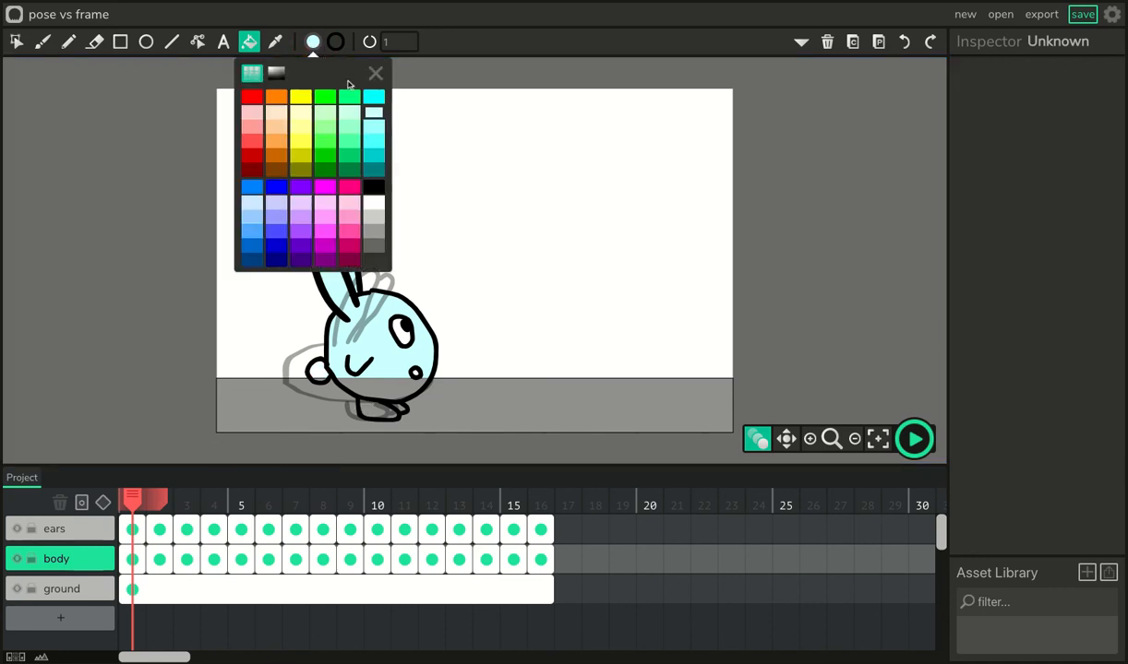
click(314, 370)
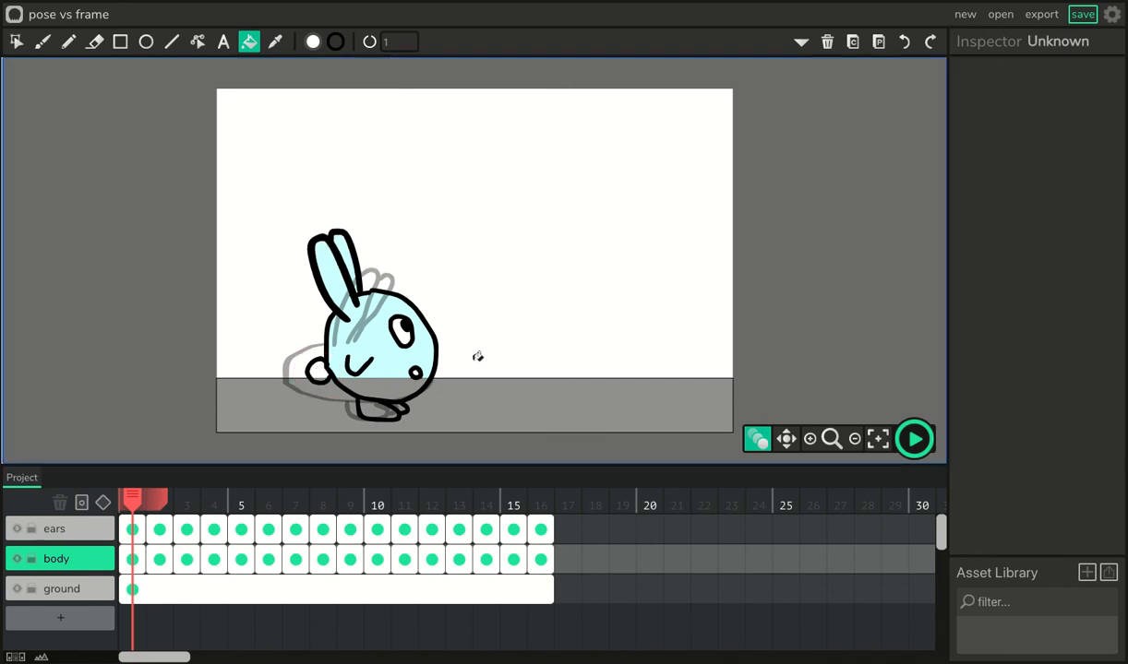
- Set the fill colour to red and fill the bunny's feet in frame 1
click(314, 44)
click(253, 98)
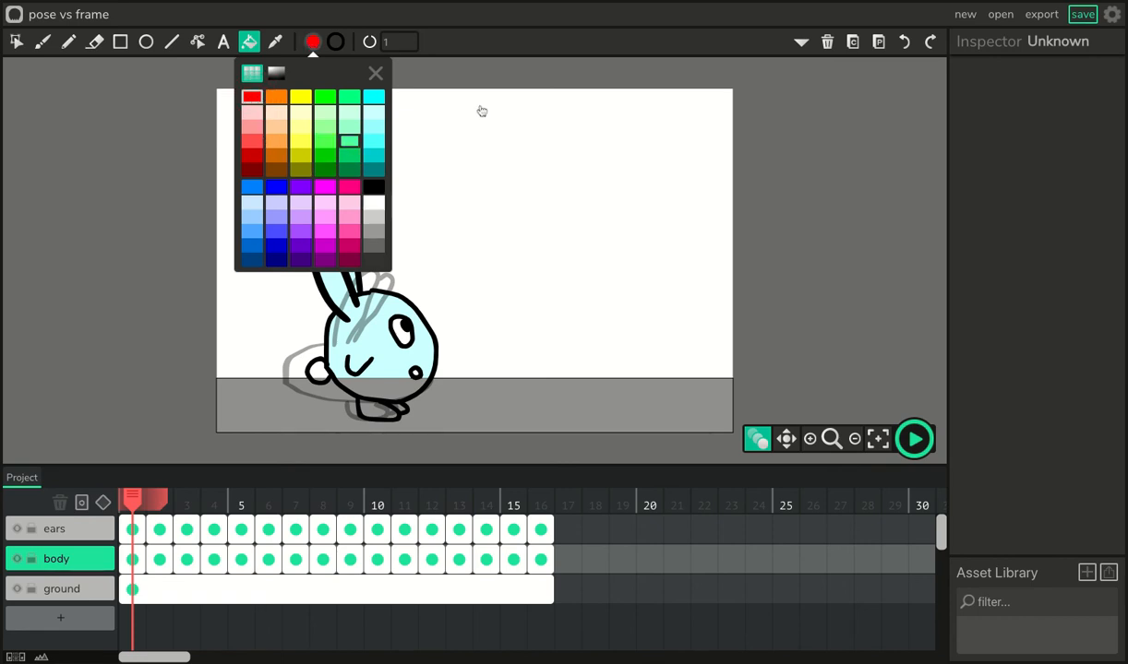
click(496, 51)
click(378, 403)
click(395, 406)
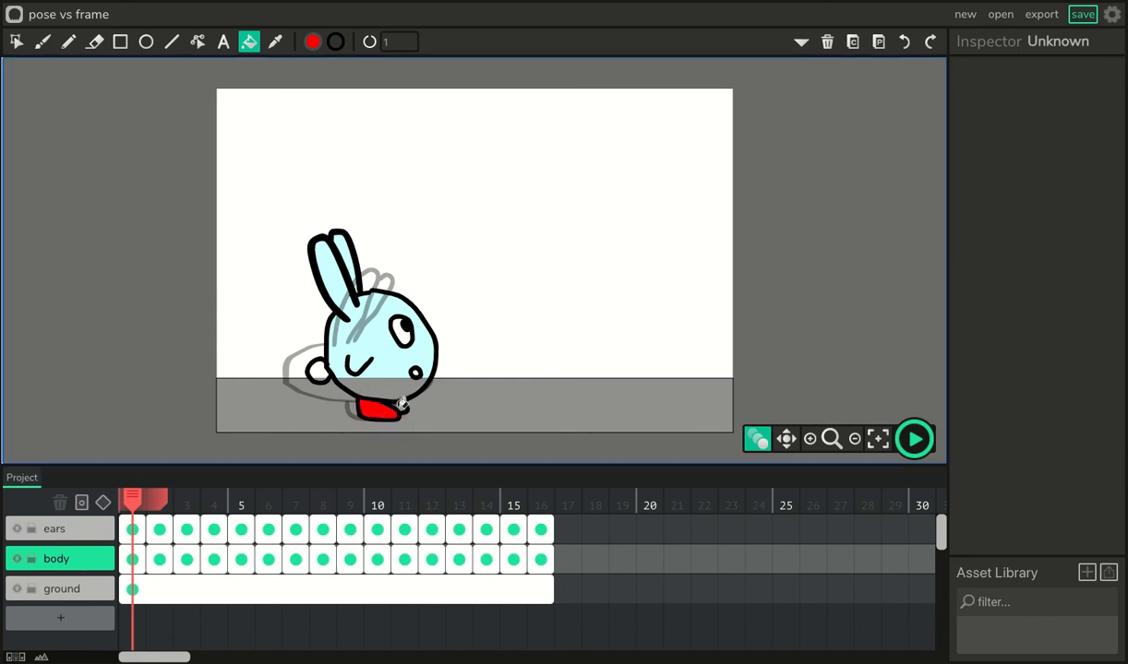
click(403, 405)
- Try to fill the bunny's feet in frame 2 with red, and return to frame 1
mouse_move(132, 498)
mouse_down()
mouse_move(146, 498)
mouse_move(133, 499)
mouse_up()
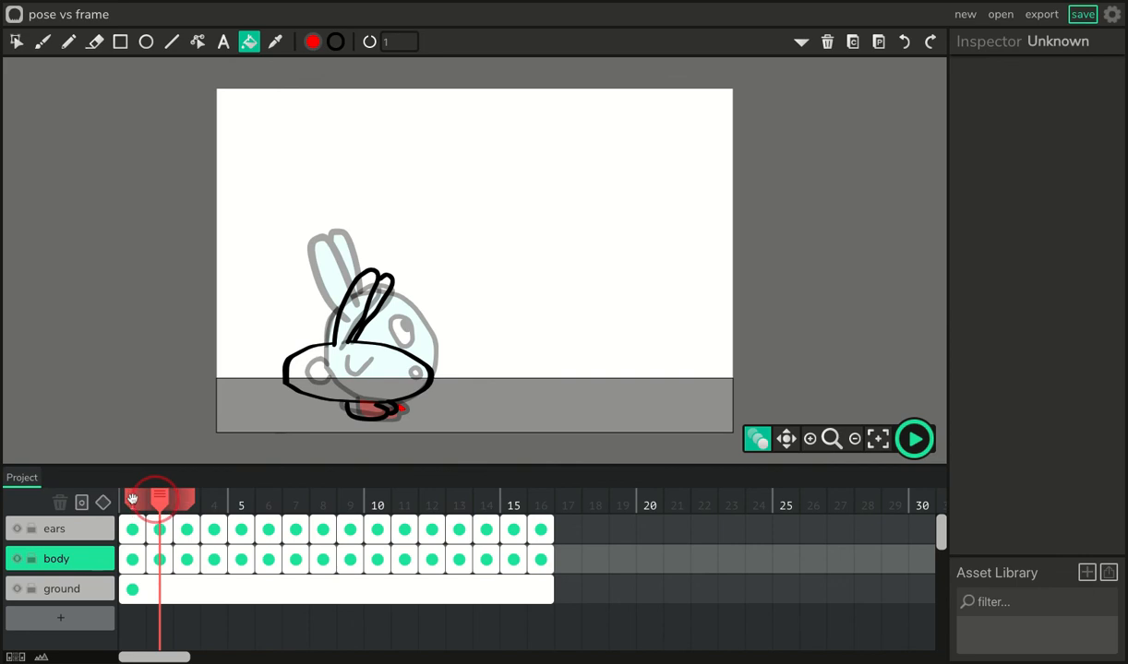
click(343, 391)
click(390, 409)
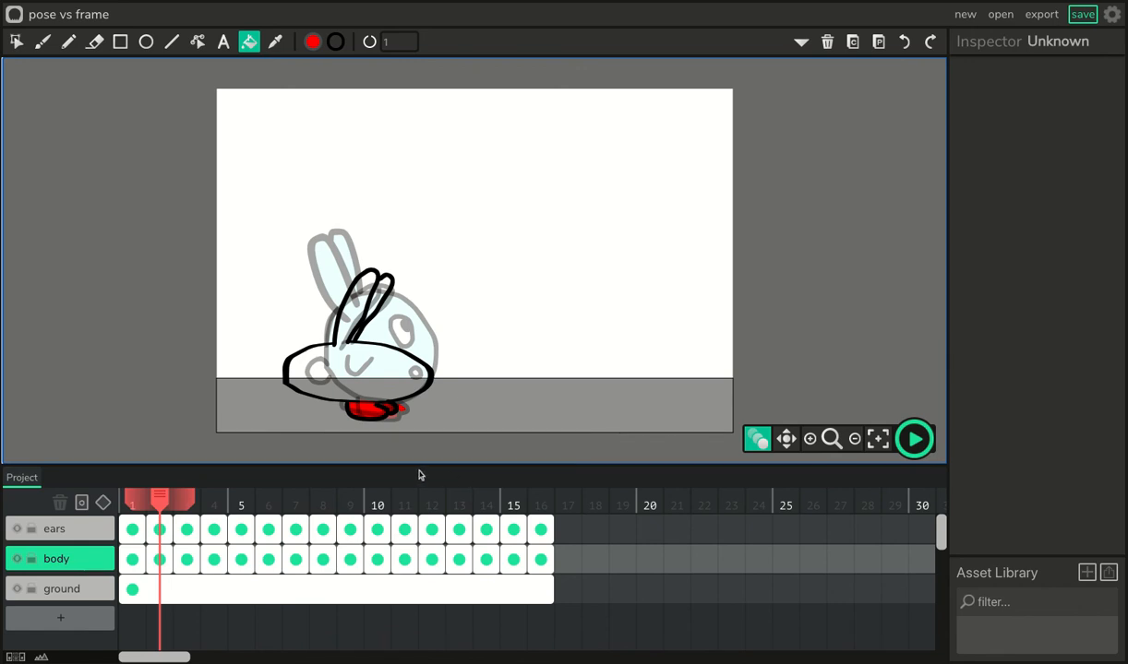
click(132, 503)
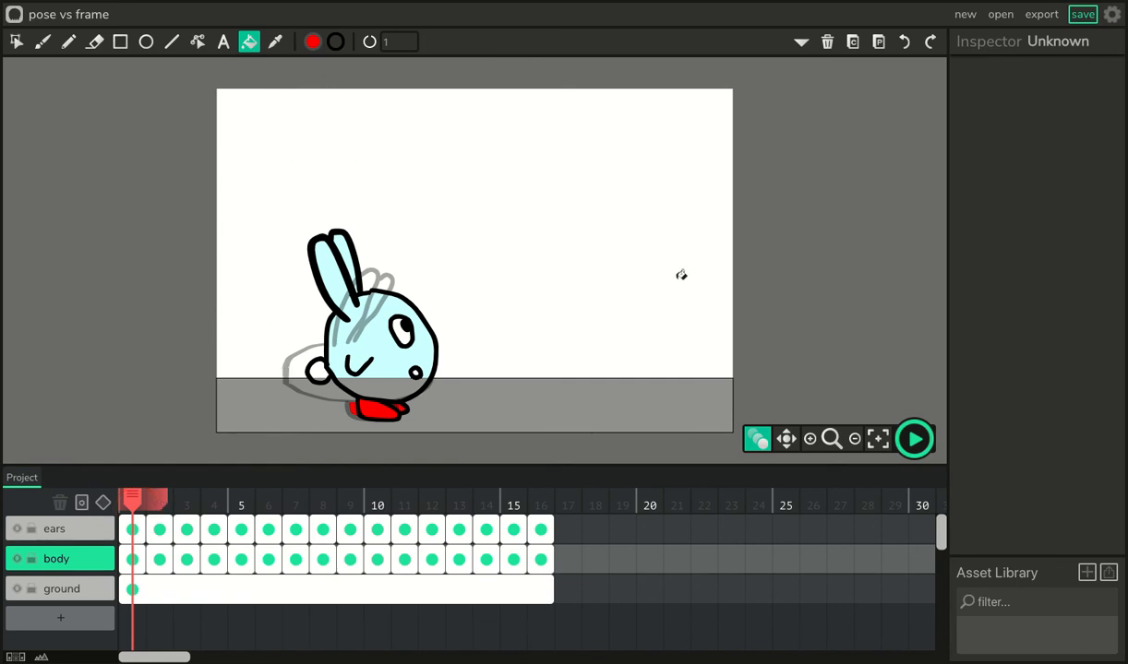
- Go to frame 16 and extend the last frames of the ears, body and ground layers to frame 18
click(288, 590)
mouse_move(132, 501)
mouse_down()
mouse_move(185, 501)
mouse_move(130, 501)
mouse_up()
drag(127, 498, 543, 505)
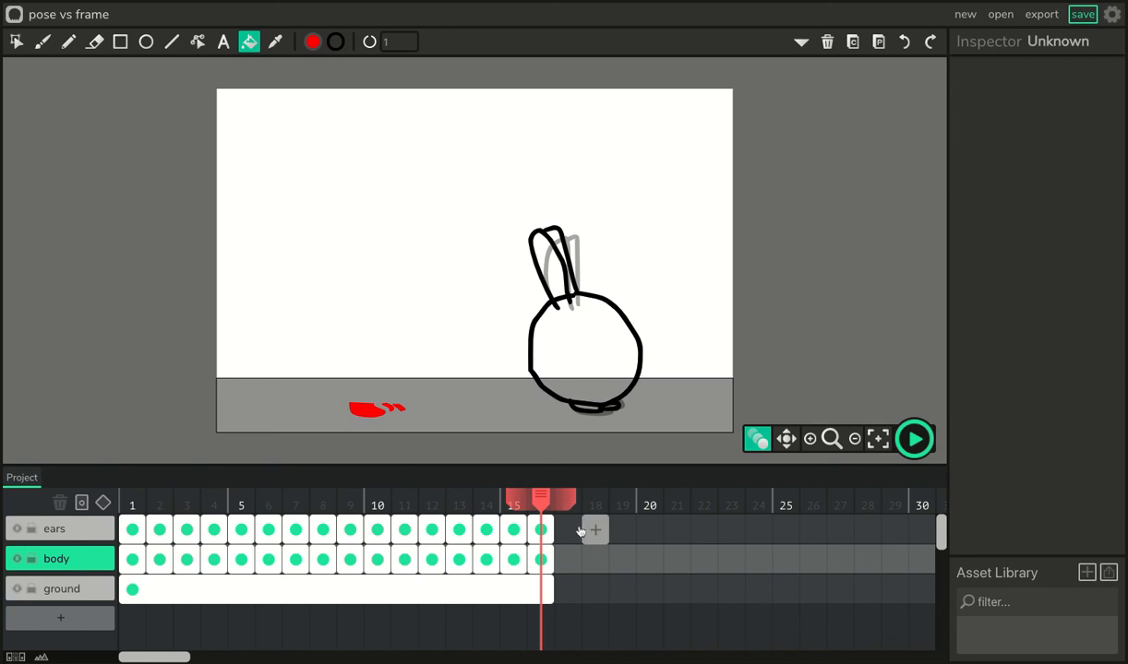
drag(551, 528, 600, 529)
drag(550, 560, 600, 560)
drag(551, 588, 600, 589)
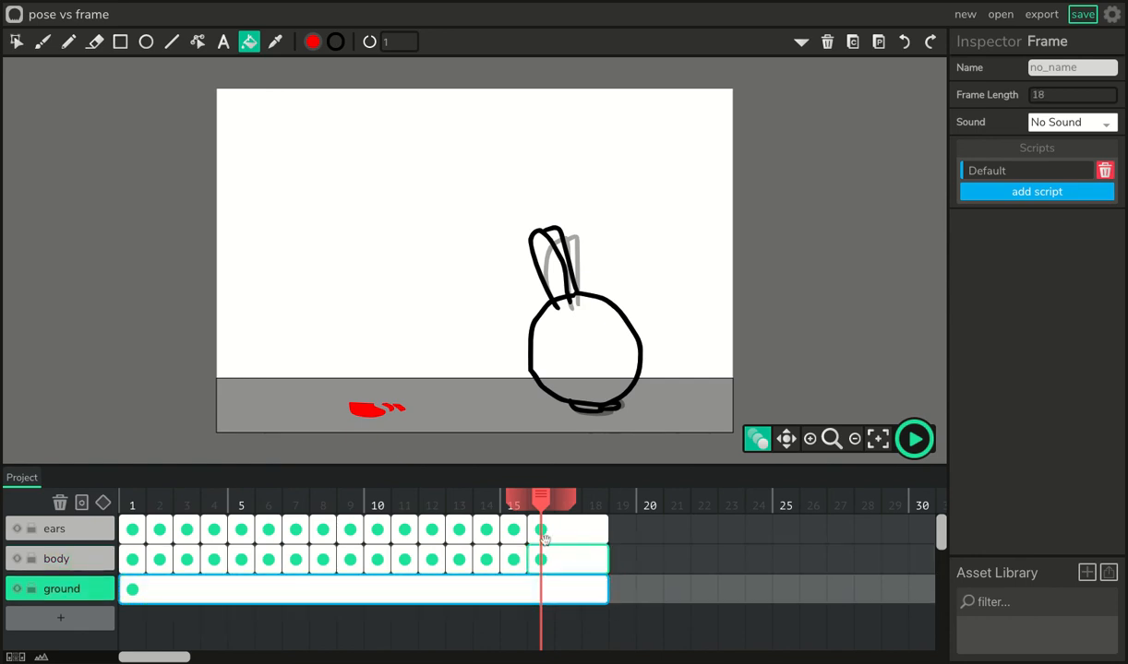
- Play the animation to check the hop with the longer final hold, and stop it
click(911, 458)
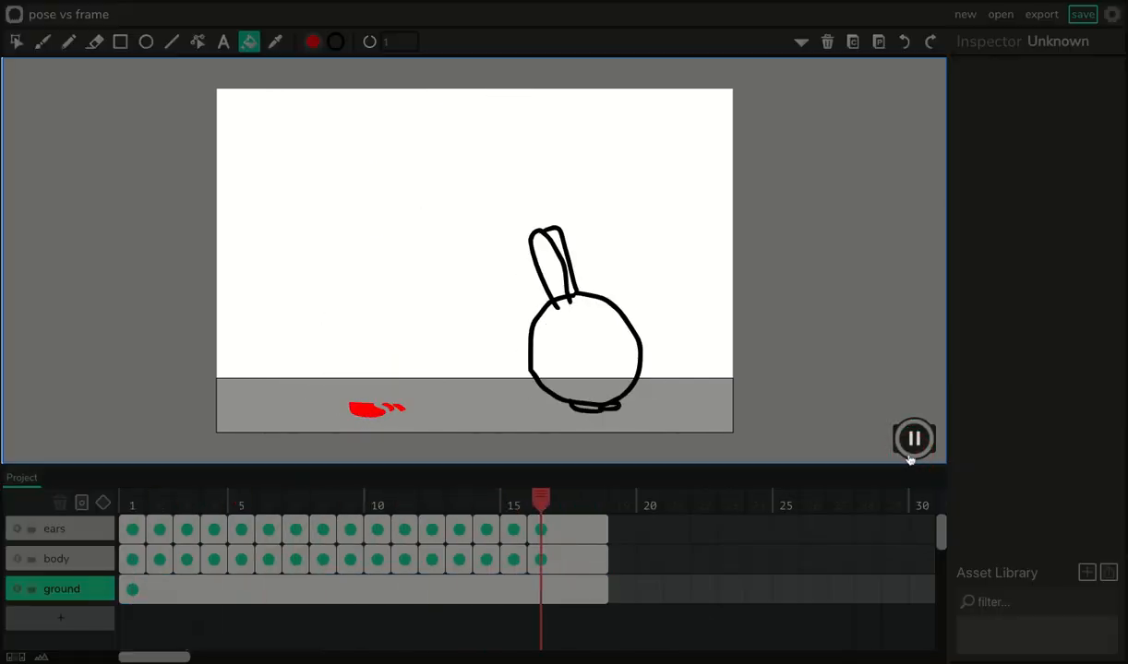
click(913, 439)
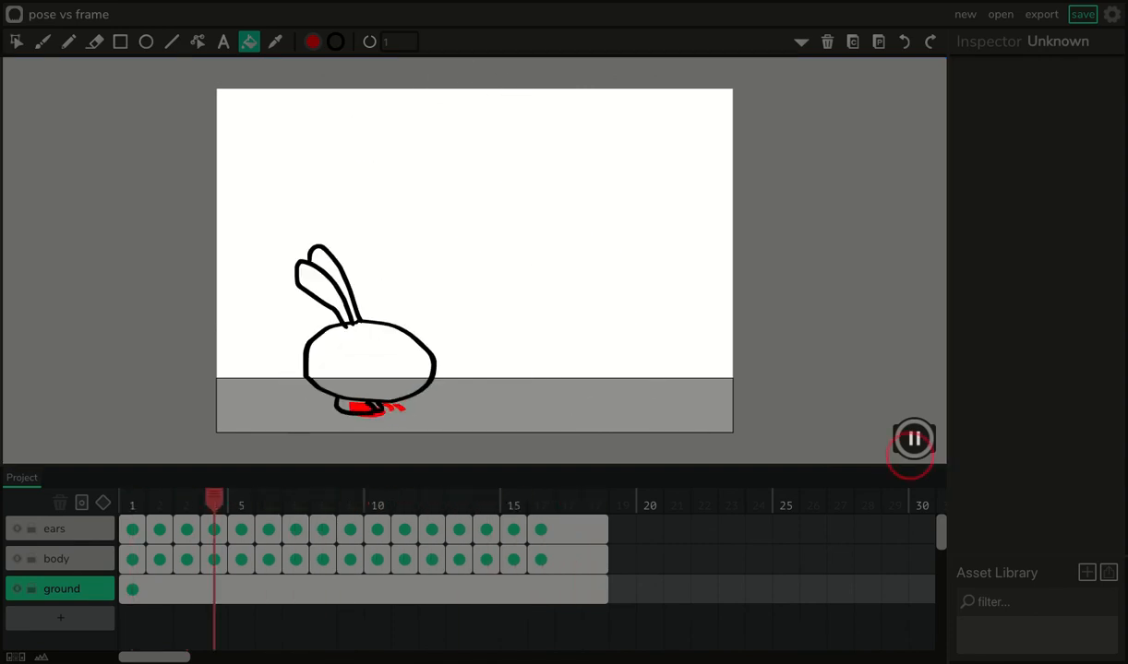
click(916, 443)
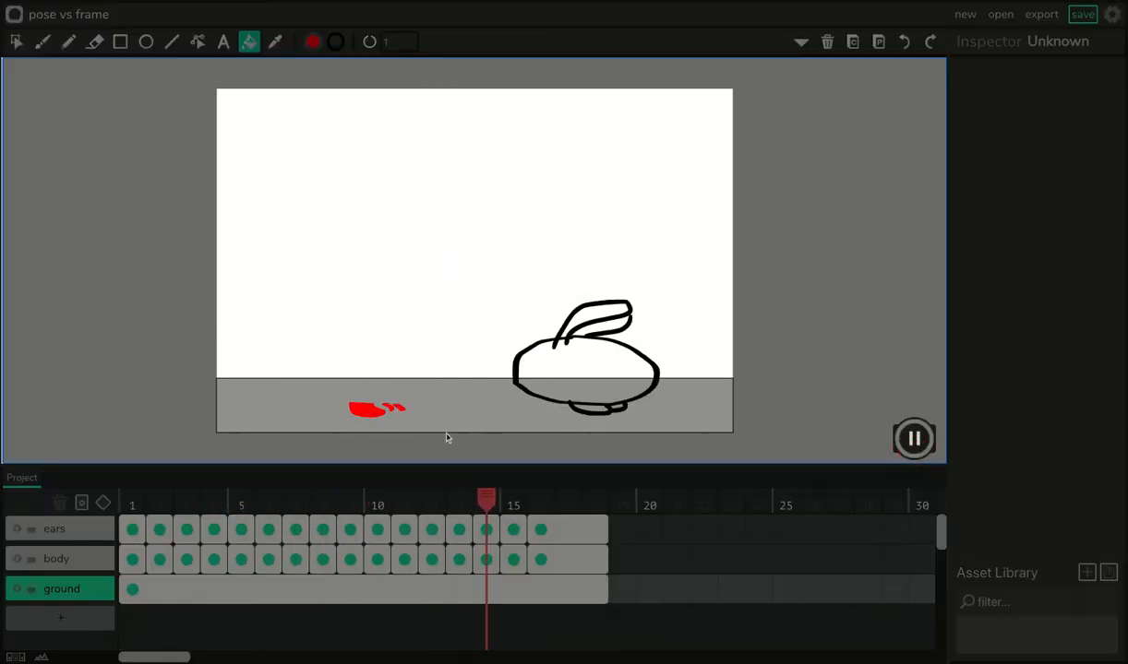
click(913, 440)
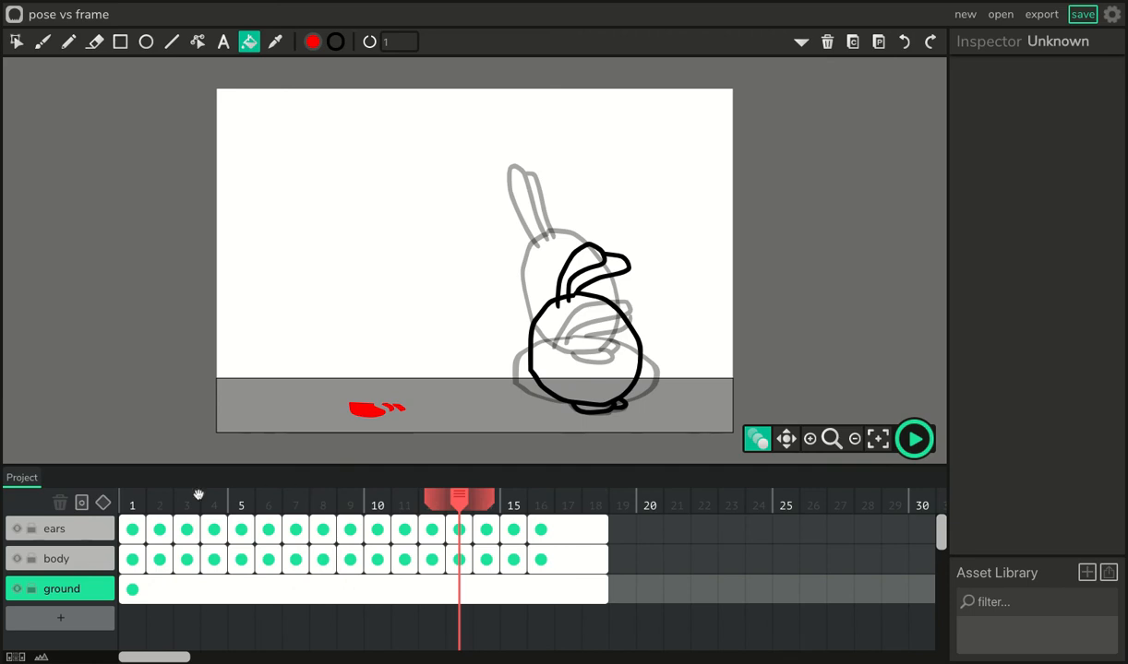
- Delete the stray red fill shapes from the ground layer and return to frame 1
click(223, 593)
click(16, 44)
click(356, 408)
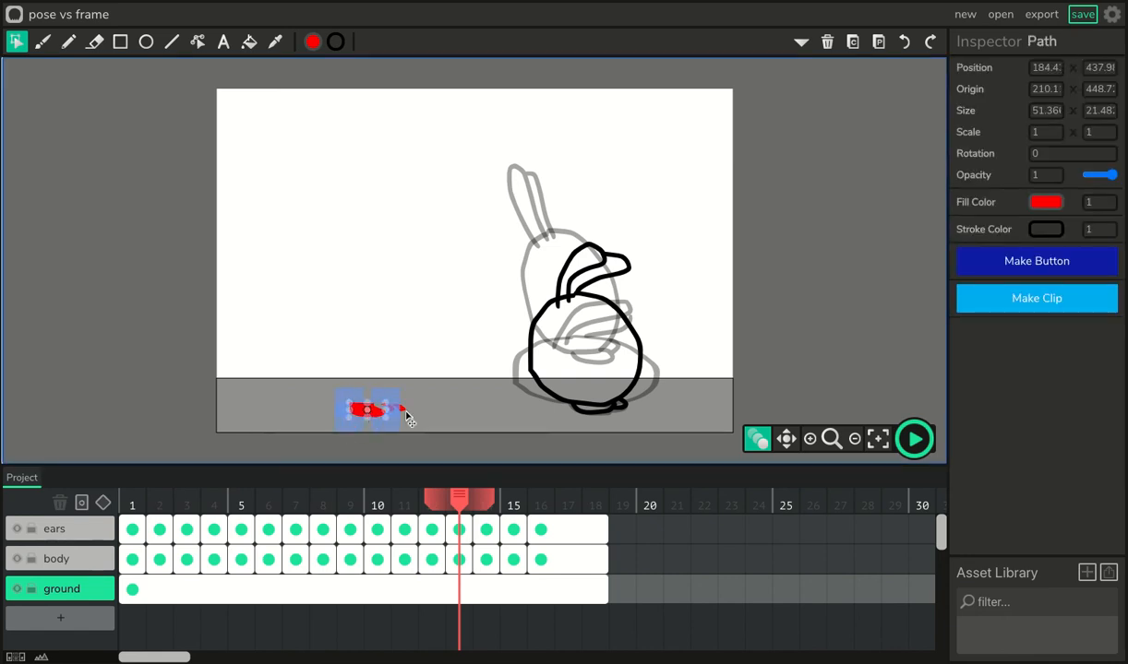
click(407, 420)
click(395, 409)
click(398, 418)
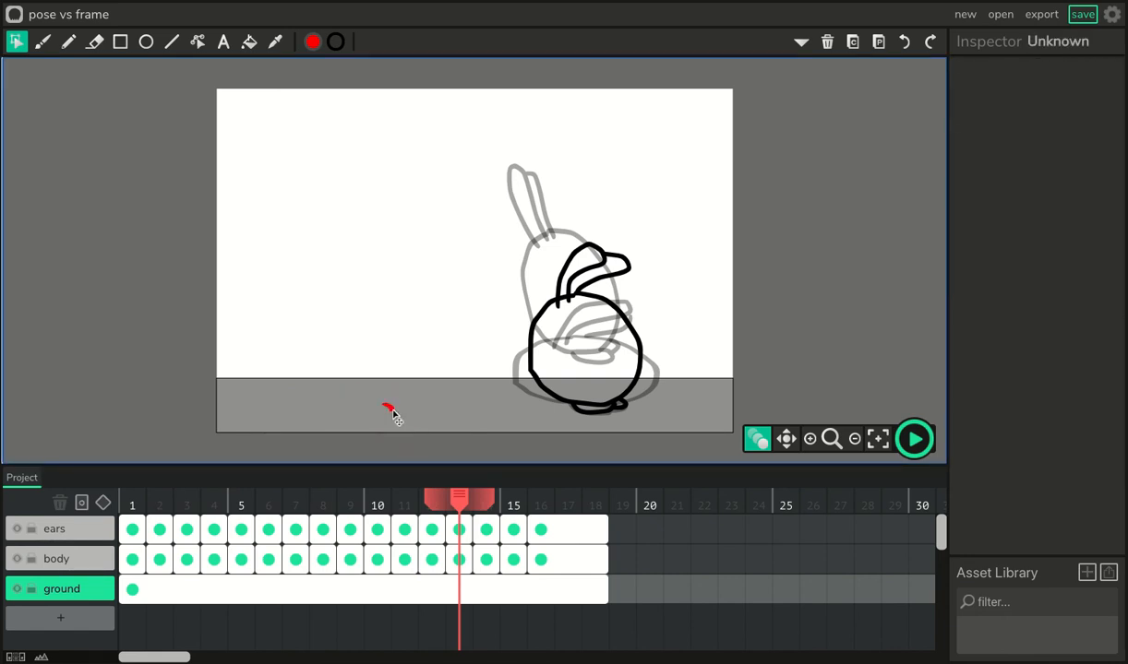
click(391, 409)
key(Delete)
drag(456, 499, 82, 503)
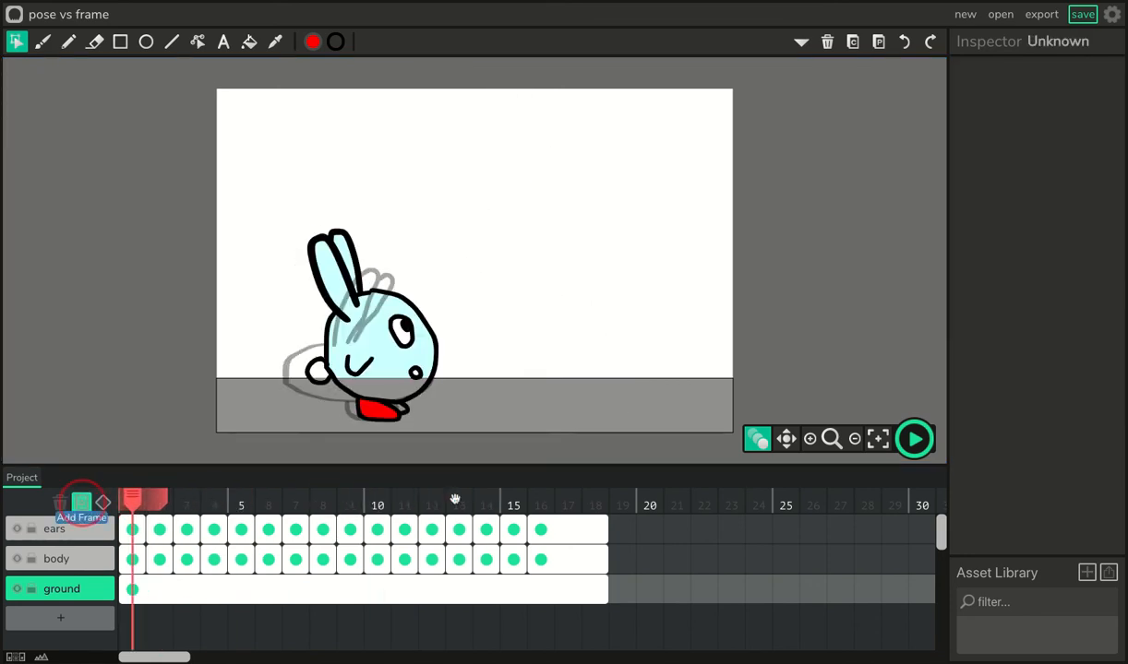